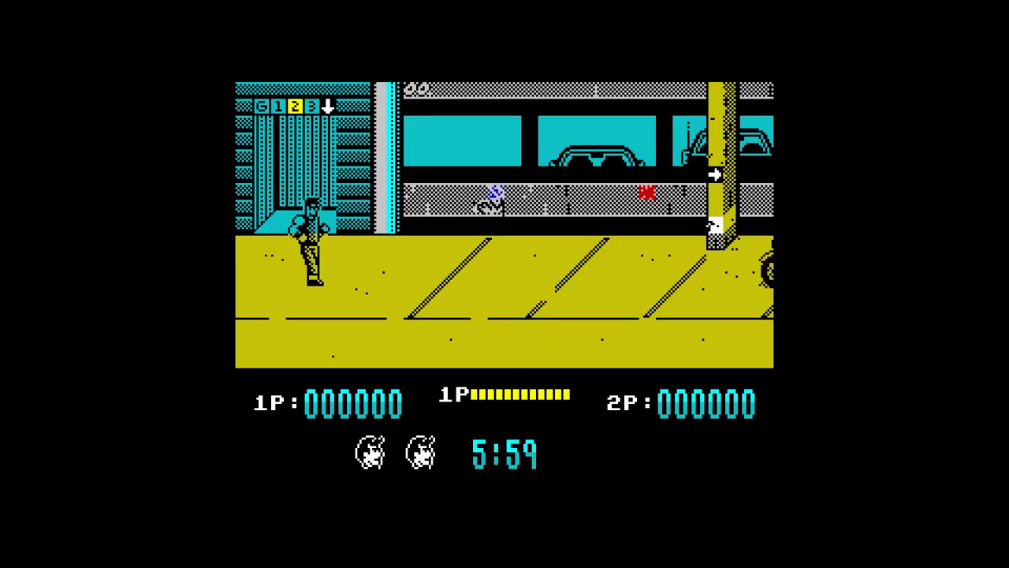
pyautogui.press('Down')
pyautogui.hotkey('Up', 'space')
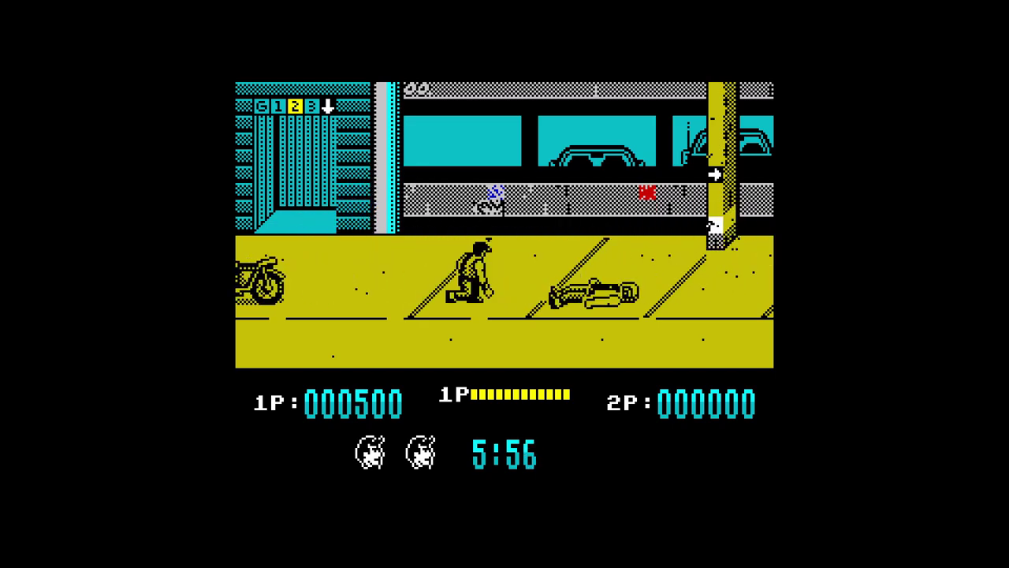
pyautogui.press('Left')
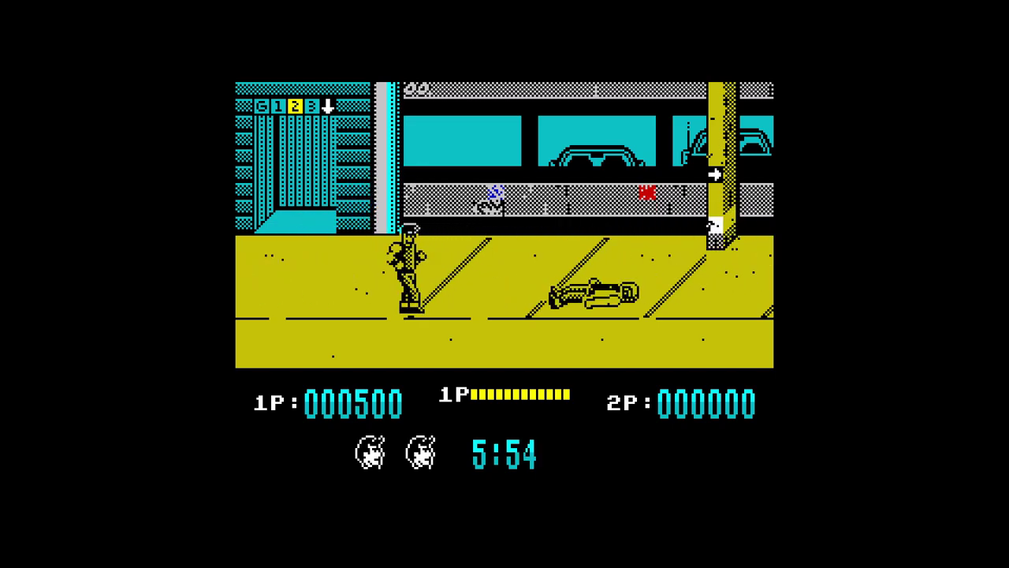
pyautogui.press('Left')
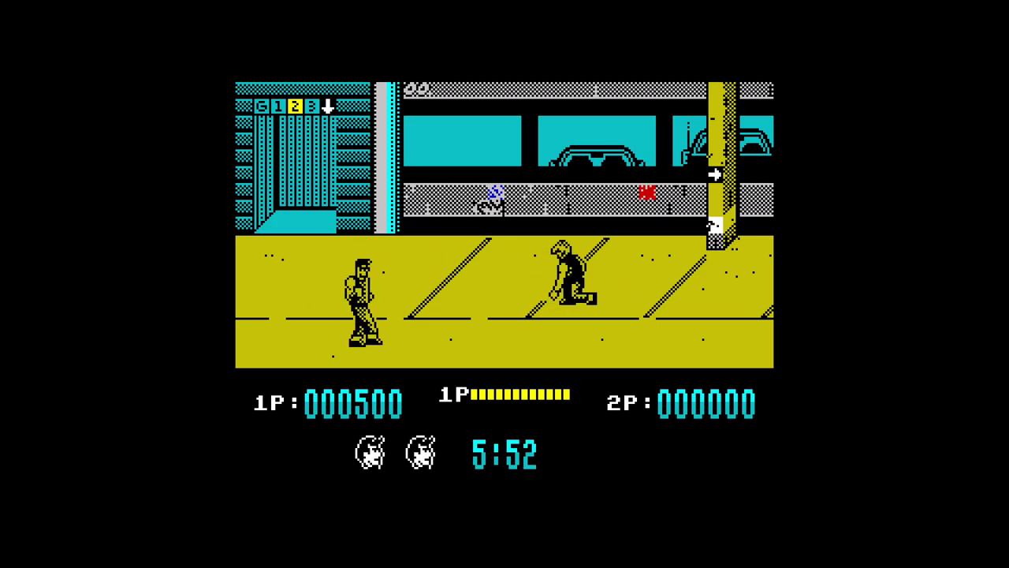
pyautogui.press('Right')
pyautogui.press('space')
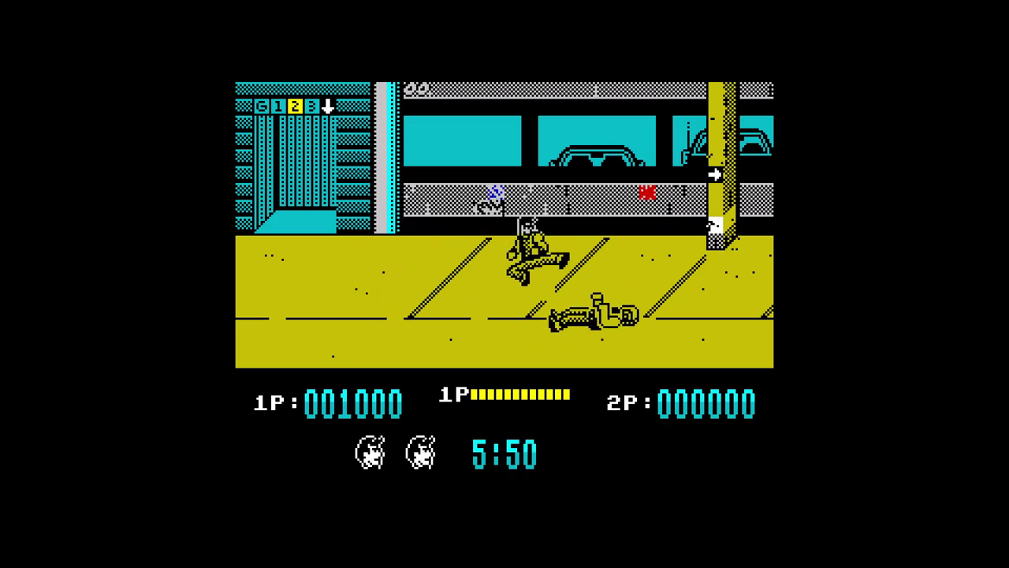
pyautogui.press('Down')
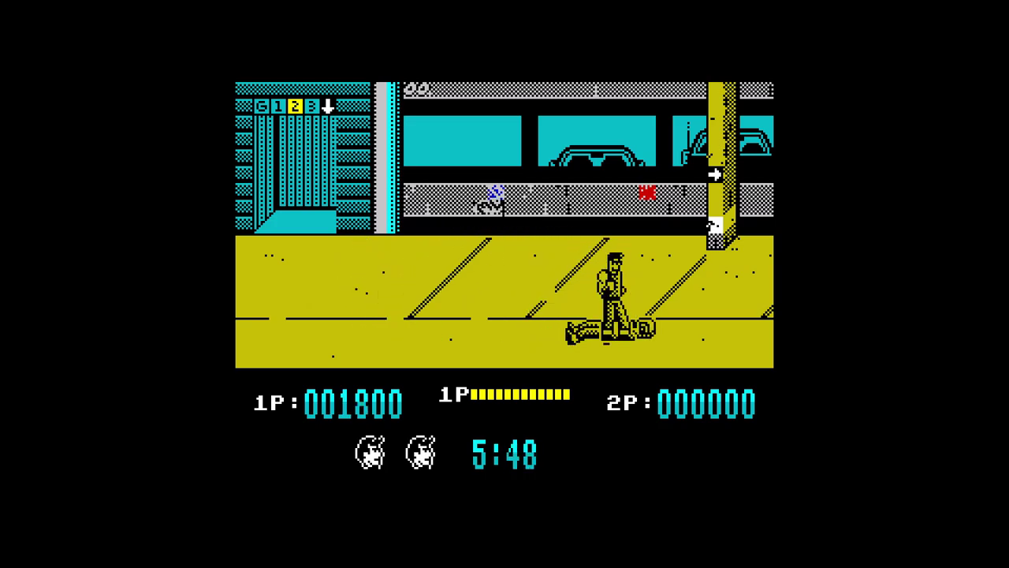
pyautogui.press('Right')
pyautogui.press('Up')
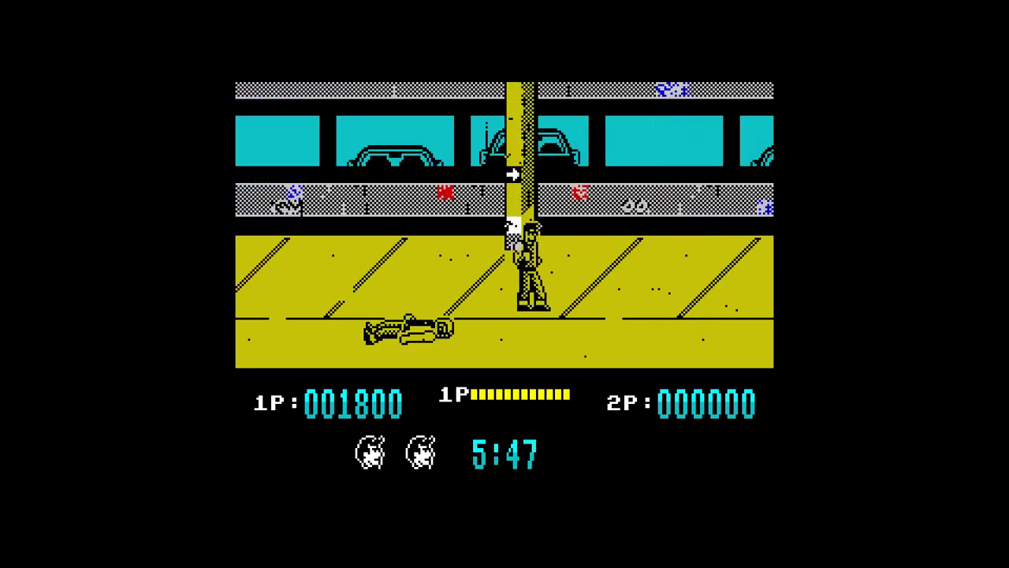
pyautogui.press('Right')
pyautogui.press('space')
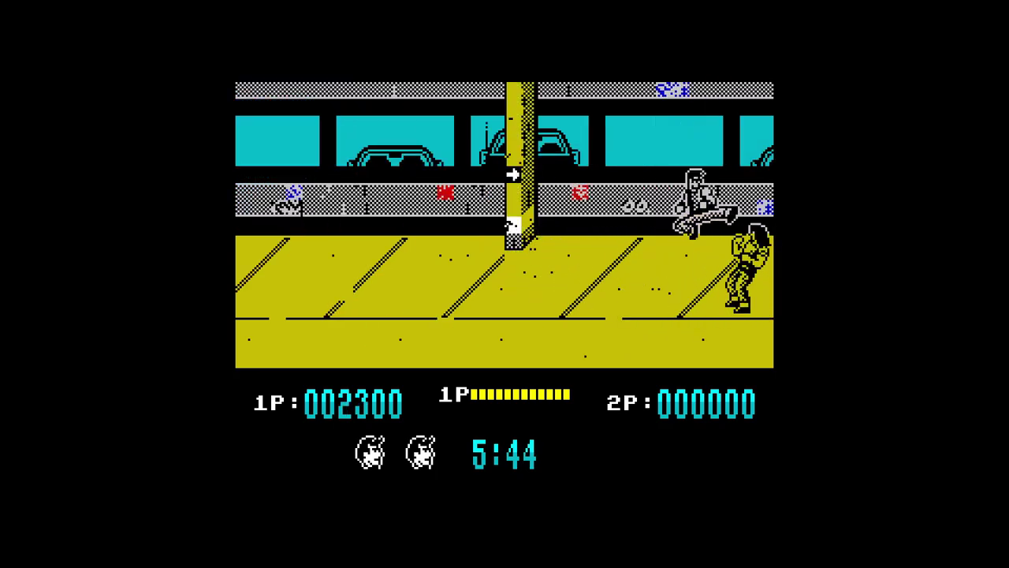
pyautogui.press('Left')
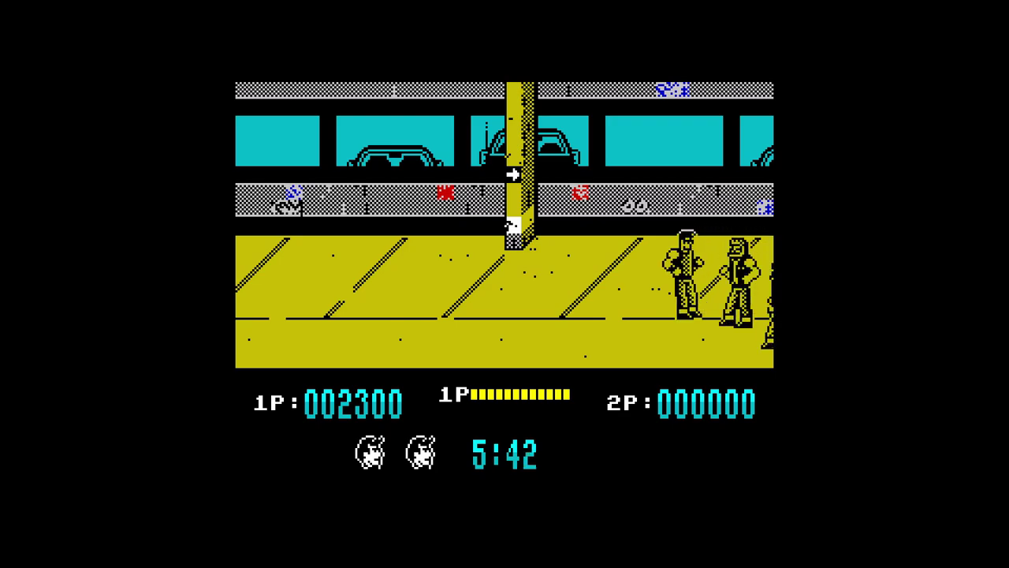
pyautogui.press('Left')
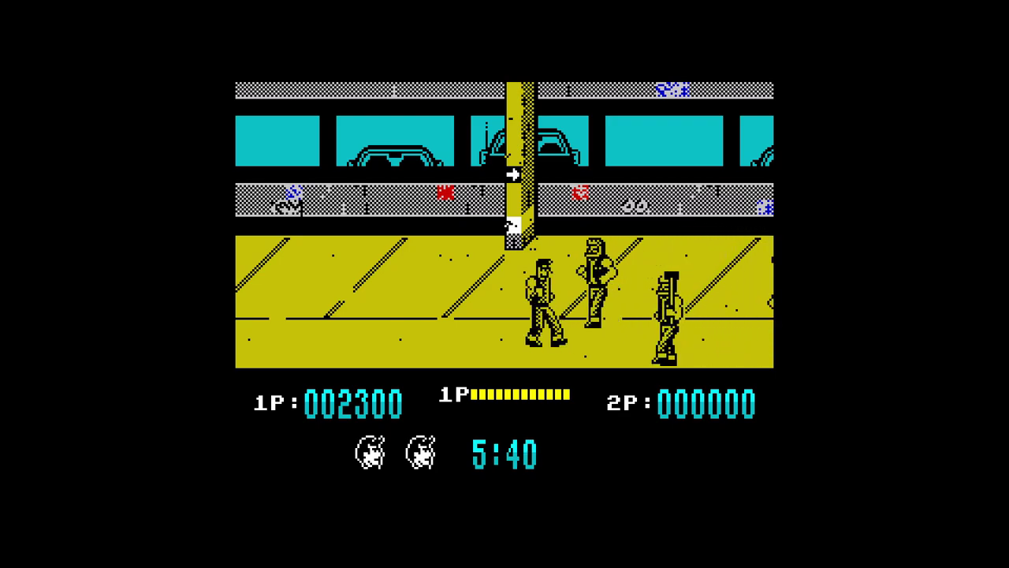
pyautogui.press('Right')
pyautogui.press('space')
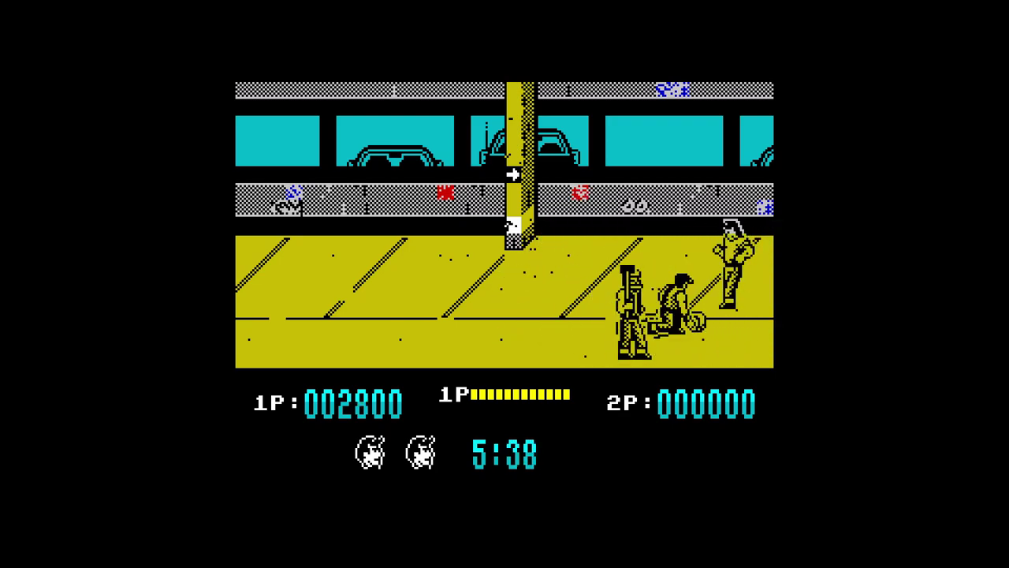
pyautogui.press('Left')
pyautogui.press('space')
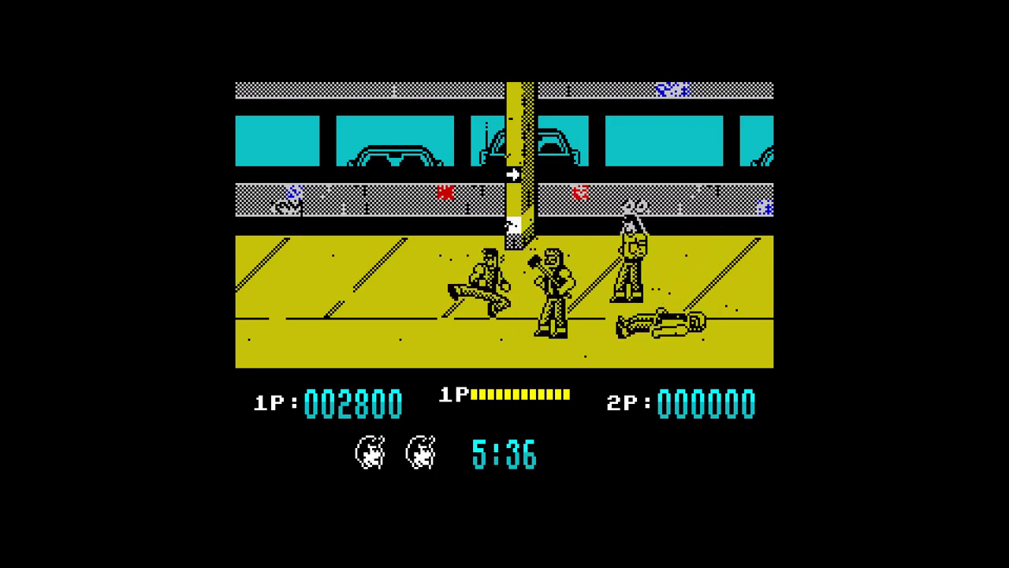
pyautogui.press('space')
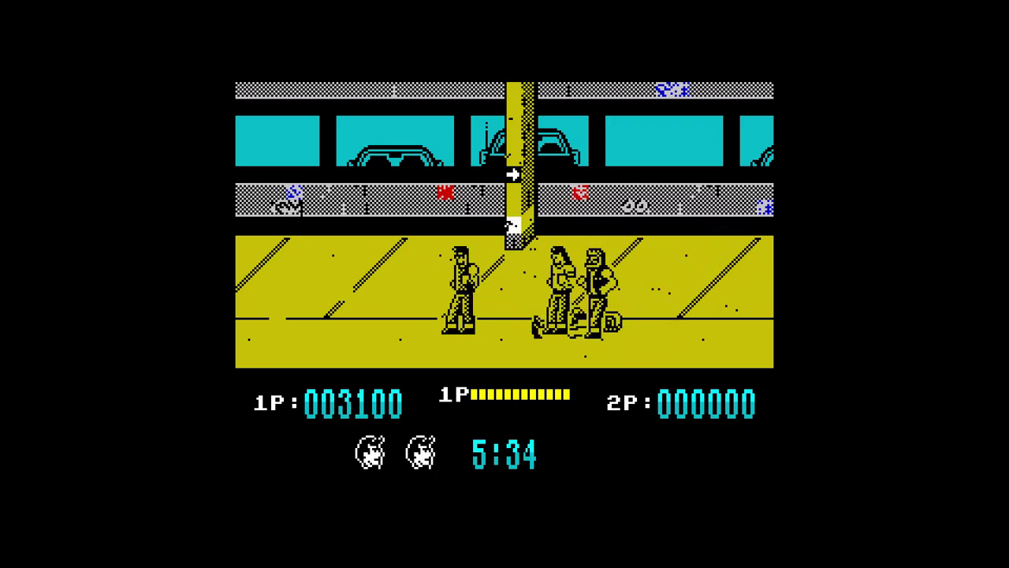
pyautogui.press('space')
pyautogui.press('space')
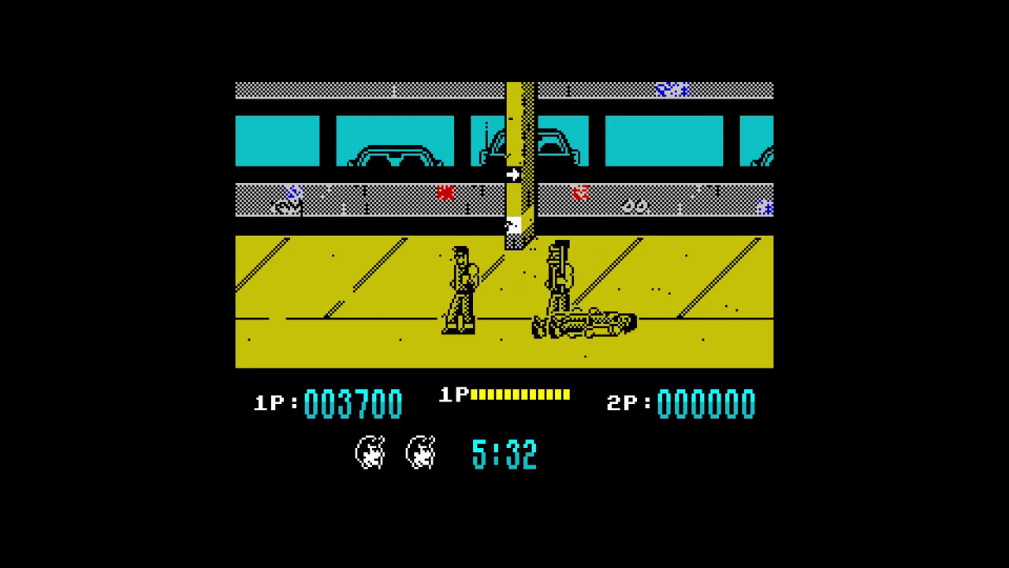
pyautogui.press('space')
pyautogui.press('Left')
pyautogui.press('space')
pyautogui.press('space')
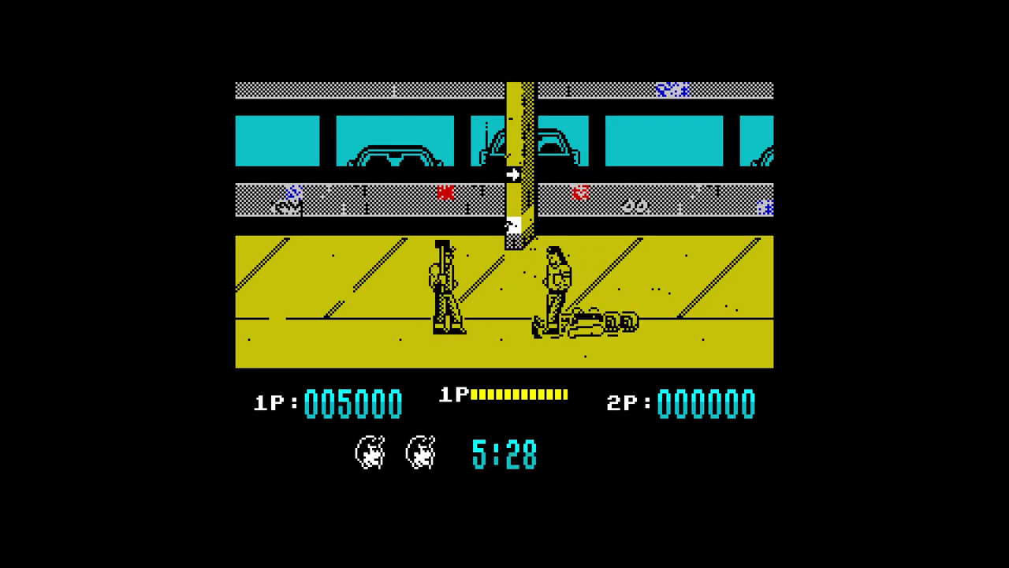
pyautogui.press('space')
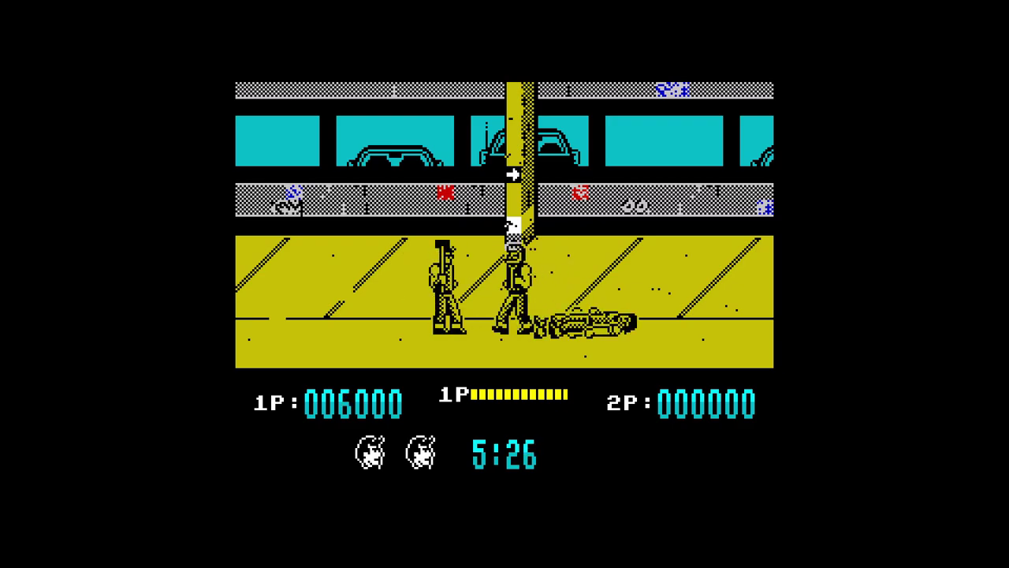
pyautogui.press('space')
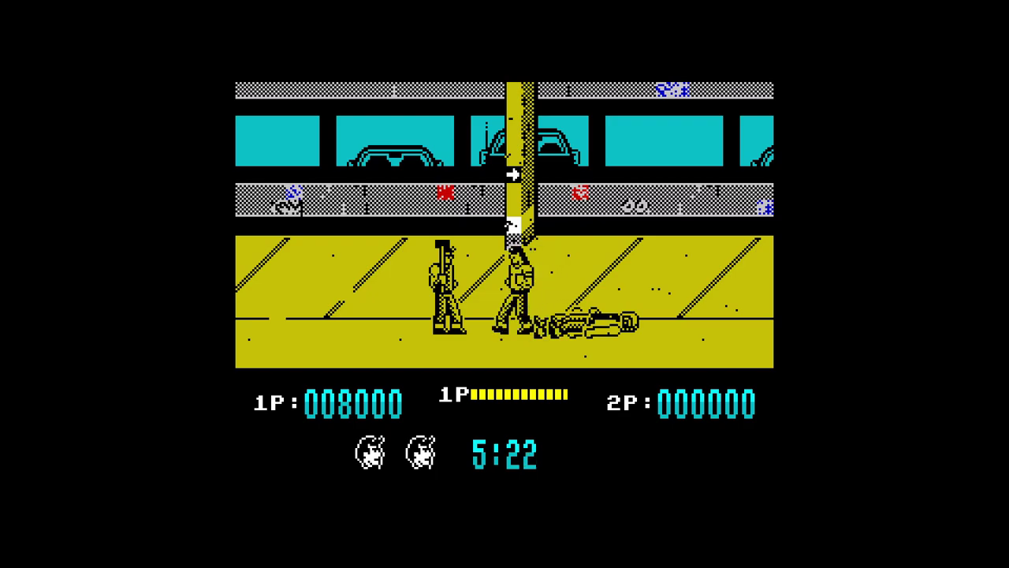
pyautogui.press('space')
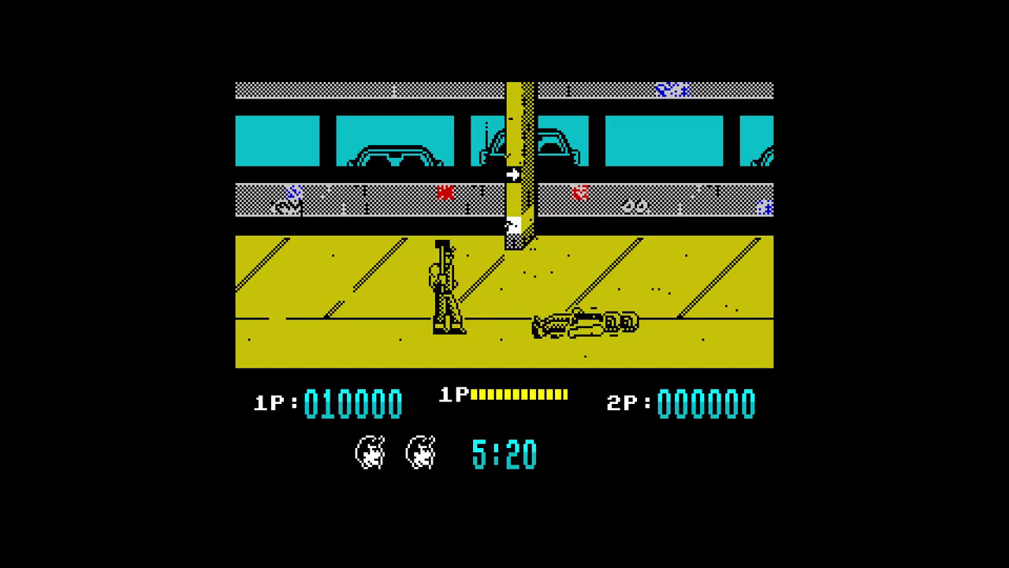
pyautogui.press('space')
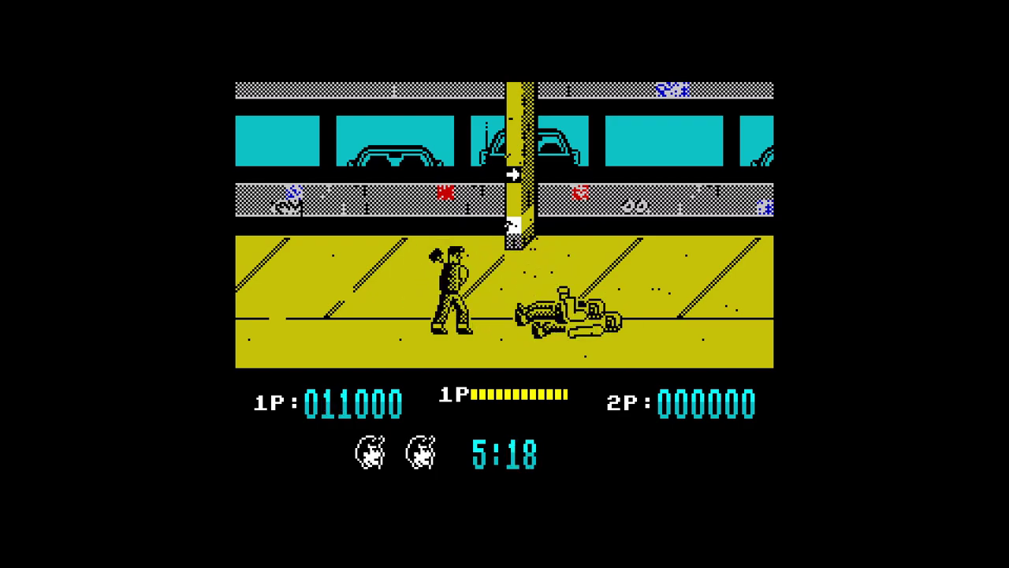
pyautogui.press('Right')
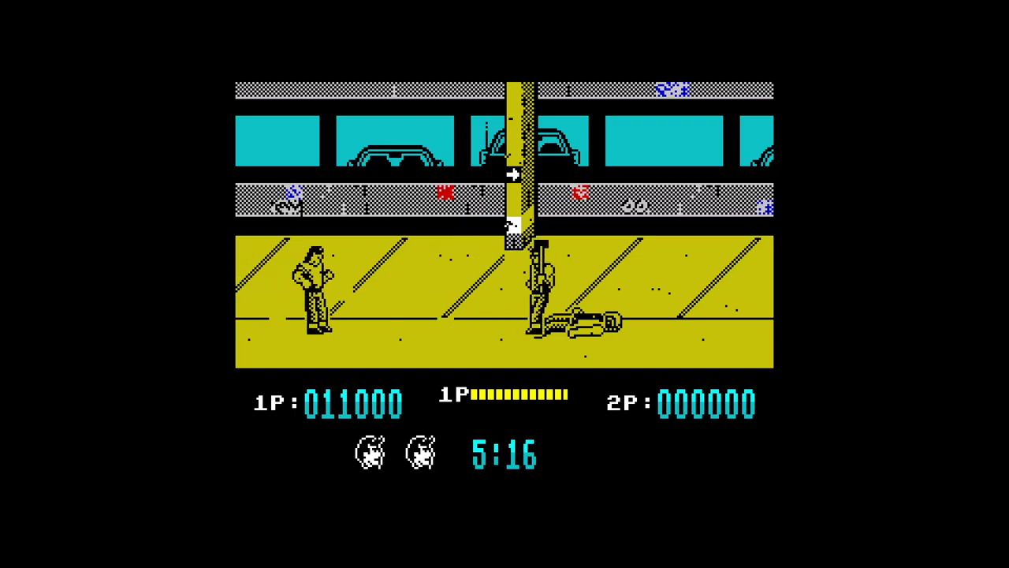
pyautogui.press('Right')
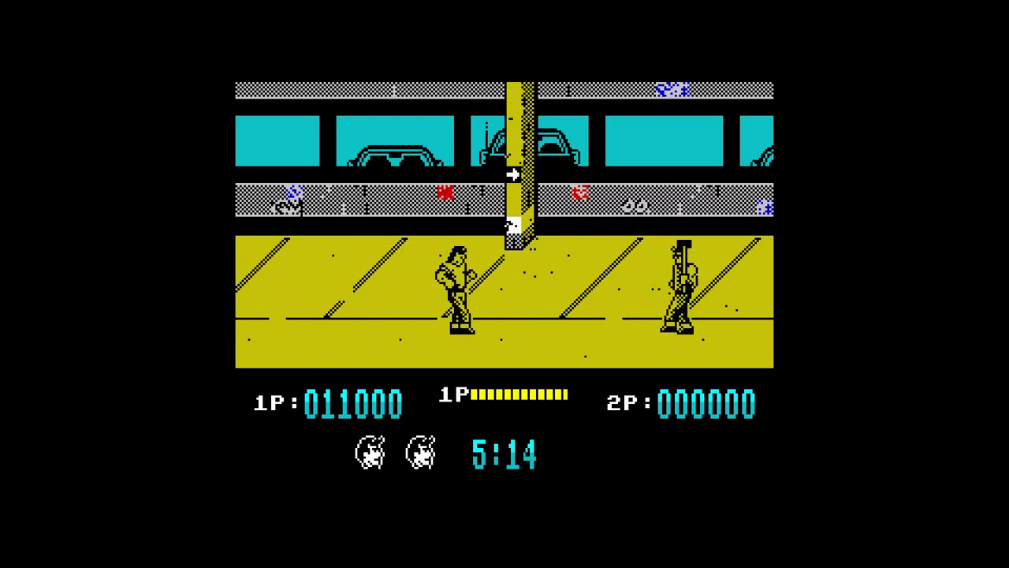
pyautogui.press('Up')
pyautogui.press('Right')
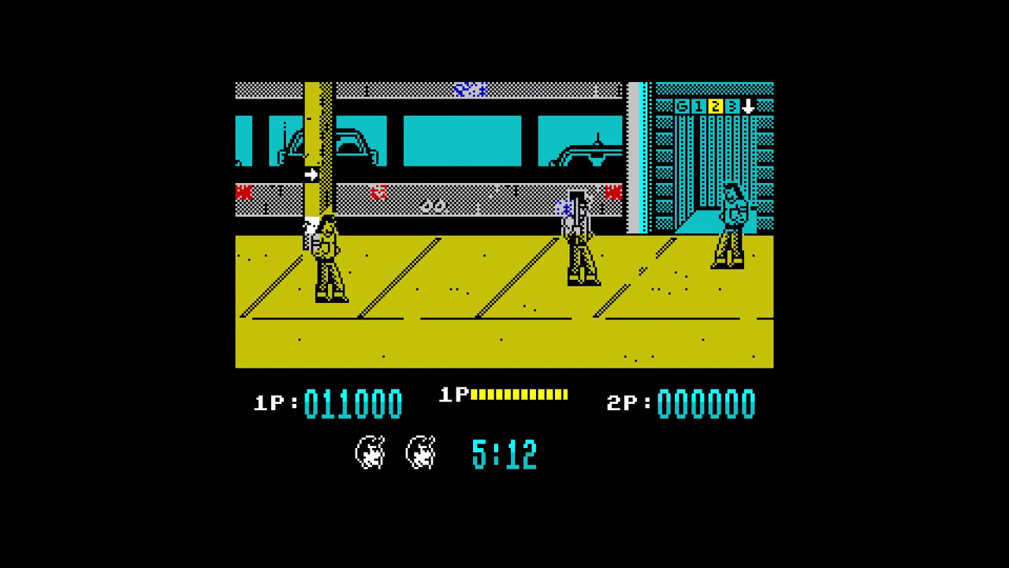
pyautogui.press('space')
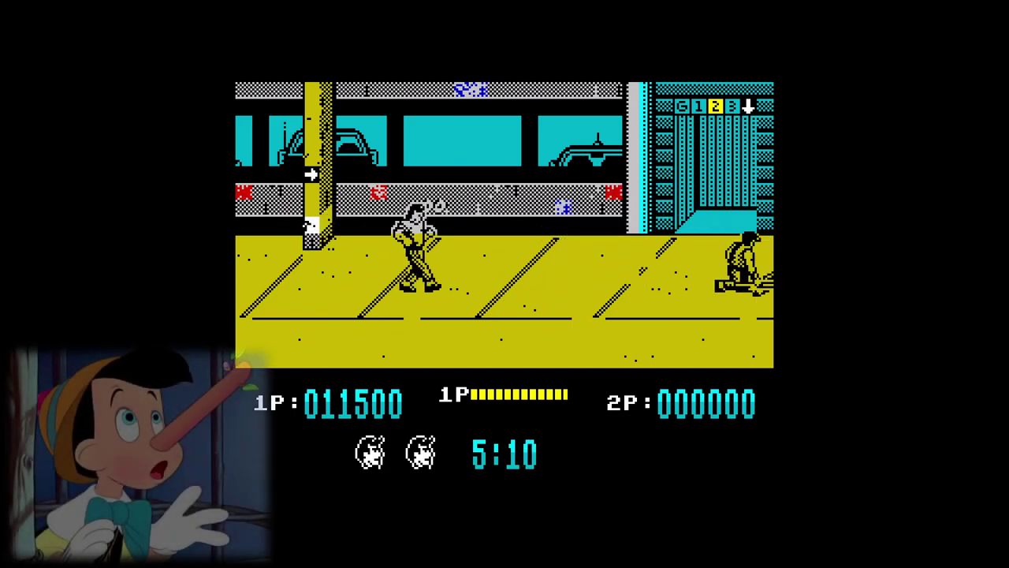
pyautogui.press('Left')
pyautogui.press('Down')
pyautogui.press('Left')
pyautogui.press('Down')
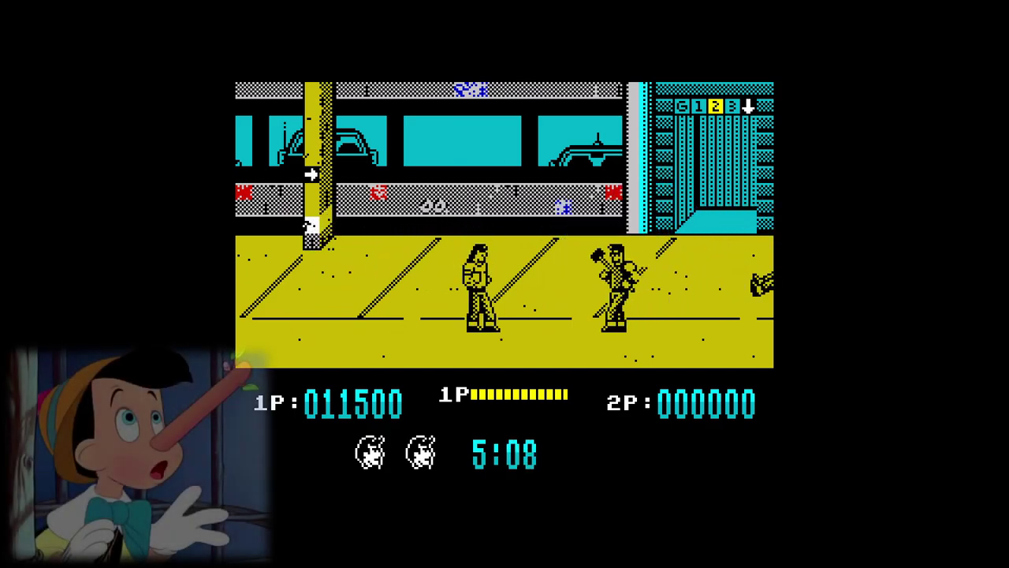
pyautogui.press('space')
pyautogui.press('Left')
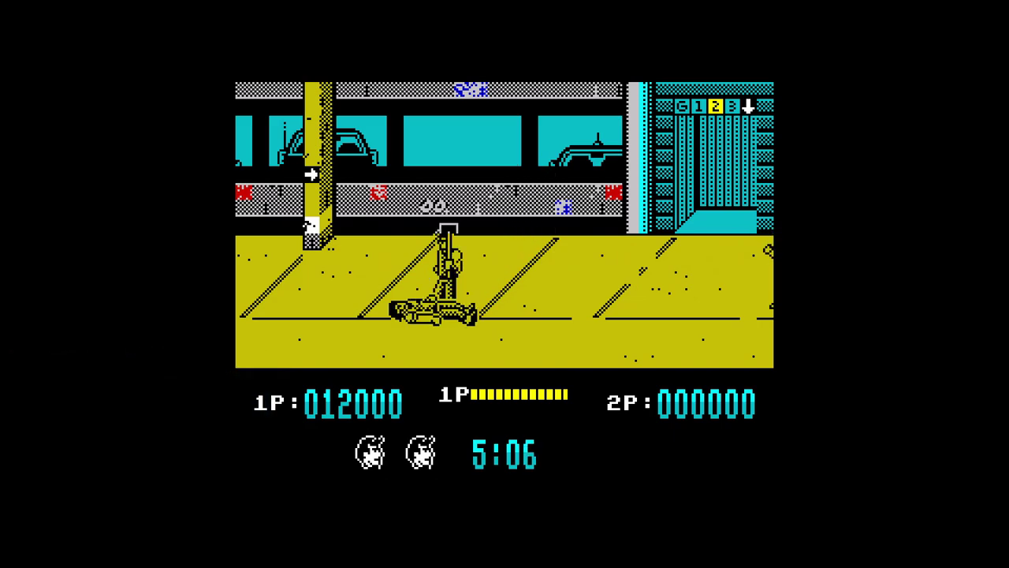
pyautogui.press('Right')
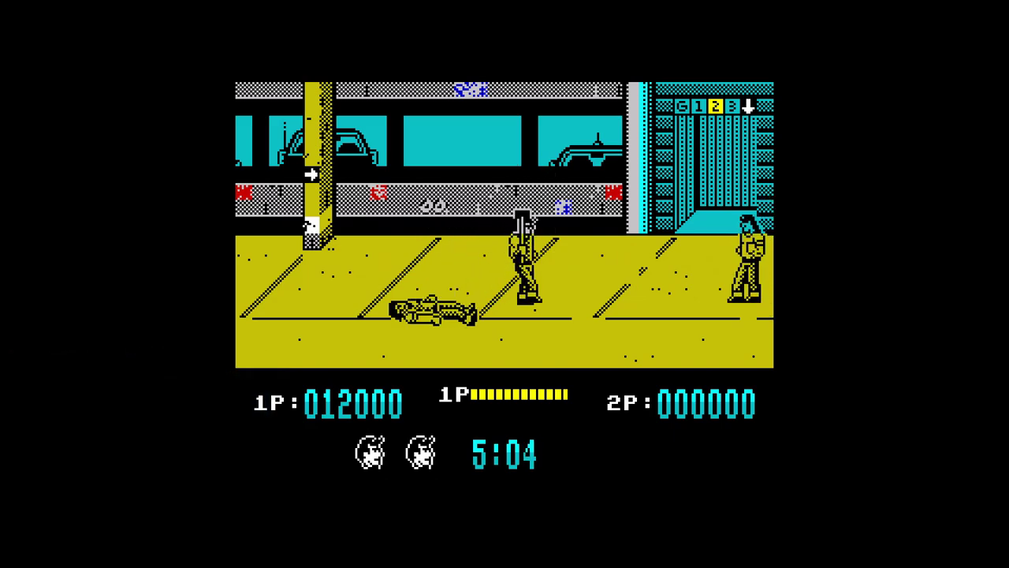
pyautogui.press('Right')
pyautogui.press('space')
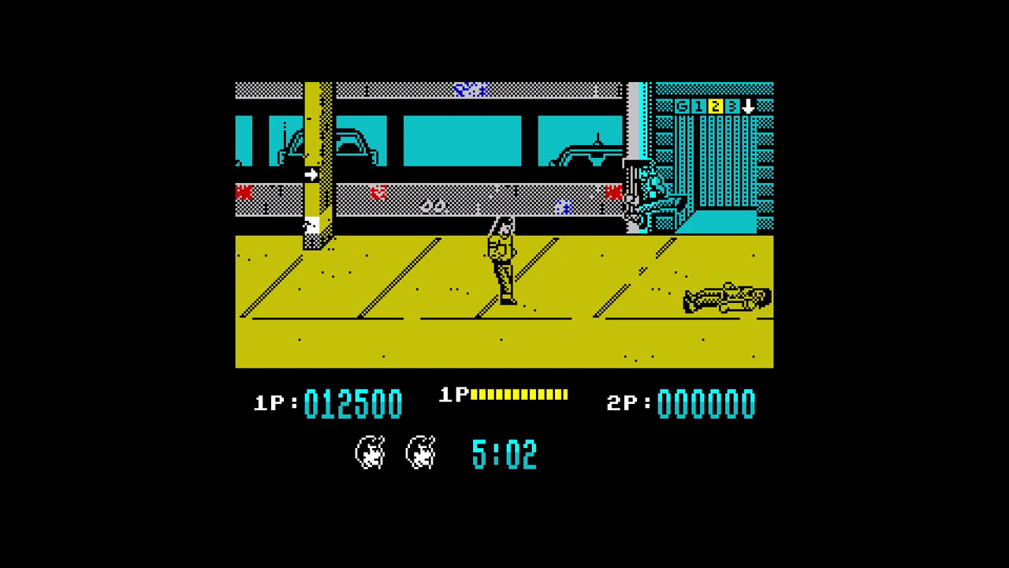
pyautogui.press('Right')
pyautogui.press('space')
pyautogui.press('space')
pyautogui.press('Left')
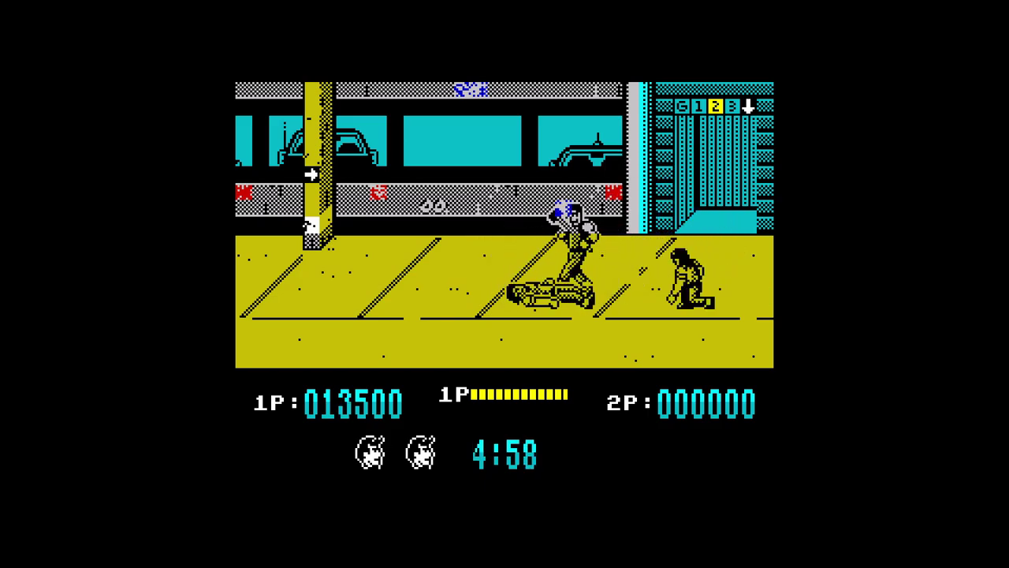
pyautogui.press('space')
pyautogui.press('Right')
pyautogui.press('space')
pyautogui.press('Right')
pyautogui.press('space')
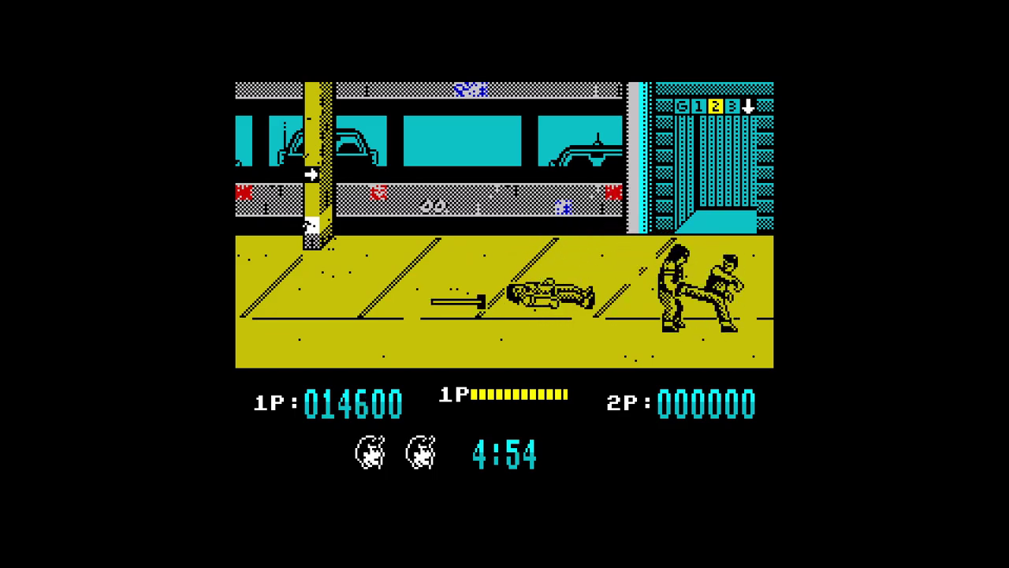
pyautogui.press('Left')
pyautogui.press('space')
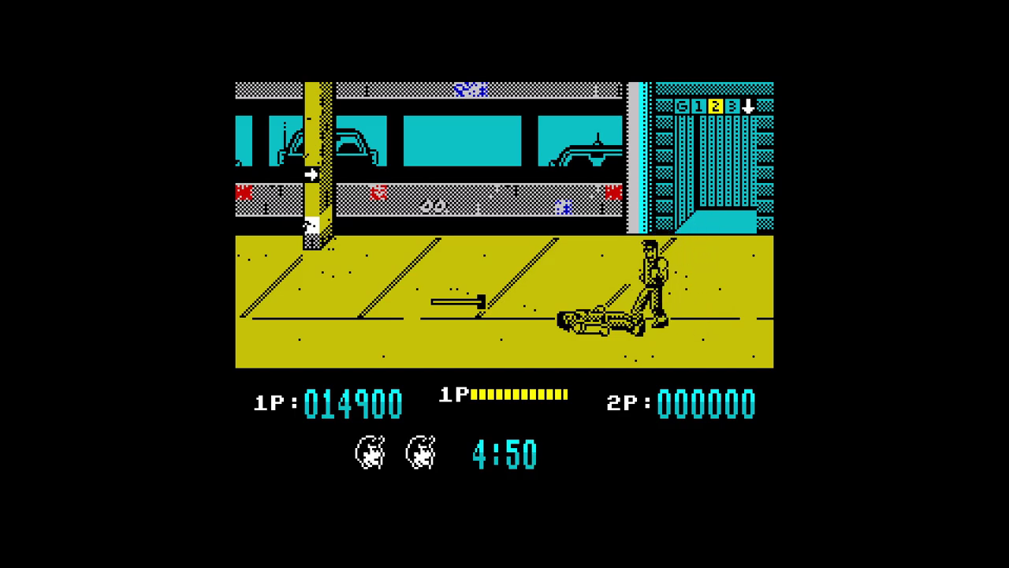
pyautogui.press('space')
pyautogui.press('Right')
pyautogui.press('Up')
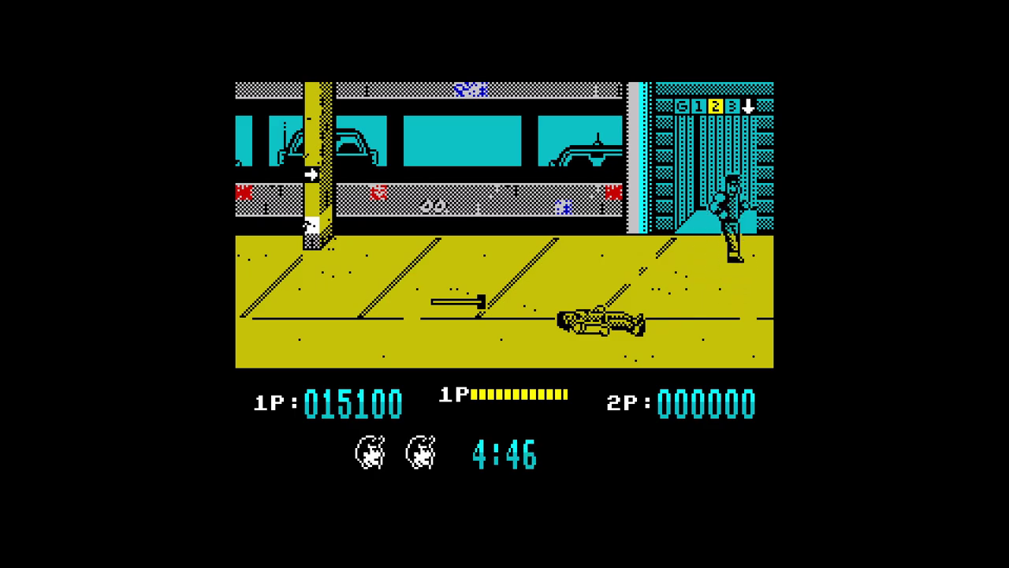
pyautogui.press('Up')
pyautogui.press('Left')
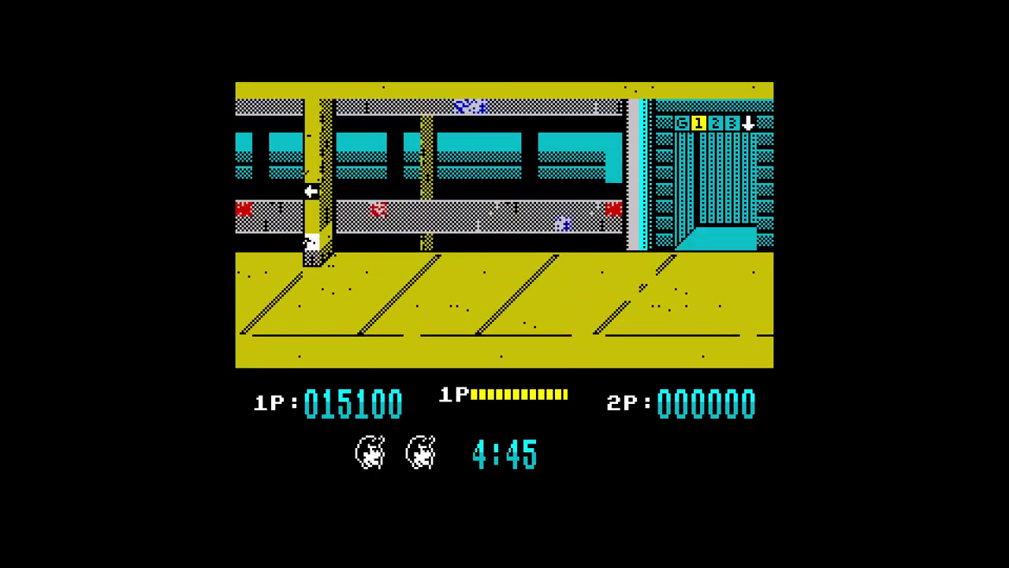
pyautogui.press('Down')
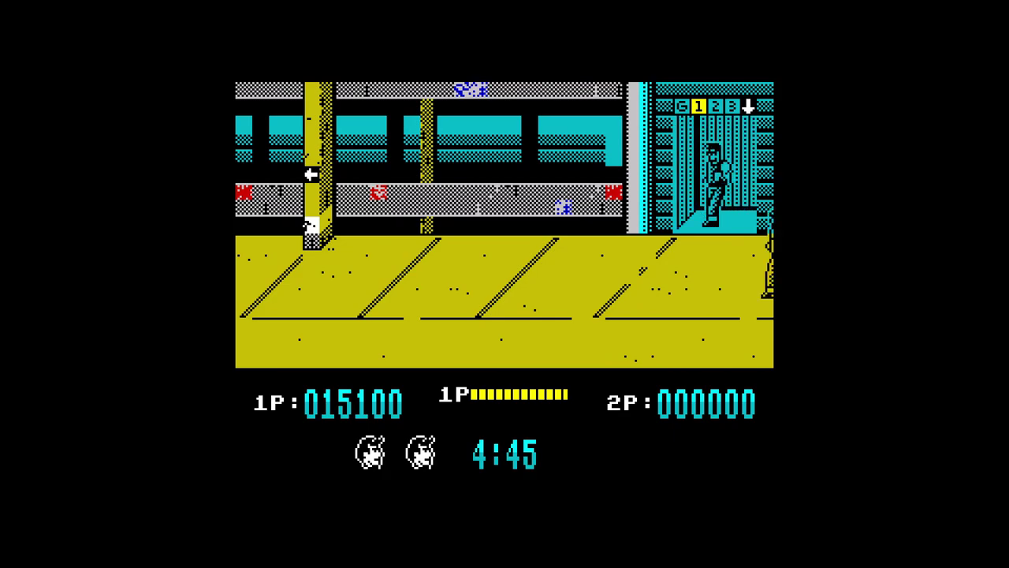
pyautogui.press('Left')
pyautogui.press('space')
pyautogui.press('space')
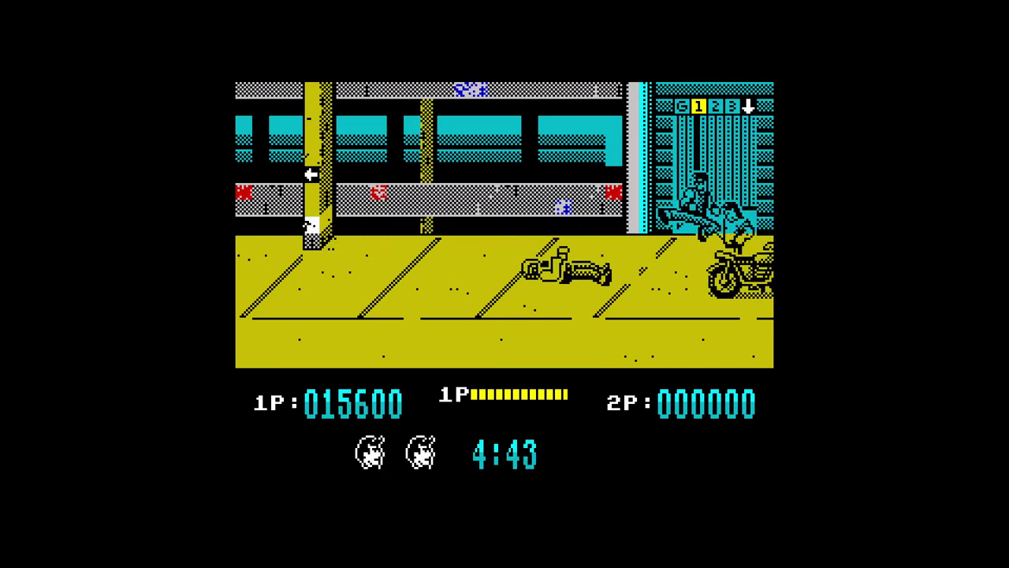
pyautogui.press('Down')
pyautogui.press('space')
pyautogui.press('Right')
pyautogui.press('space')
pyautogui.press('space')
pyautogui.press('space')
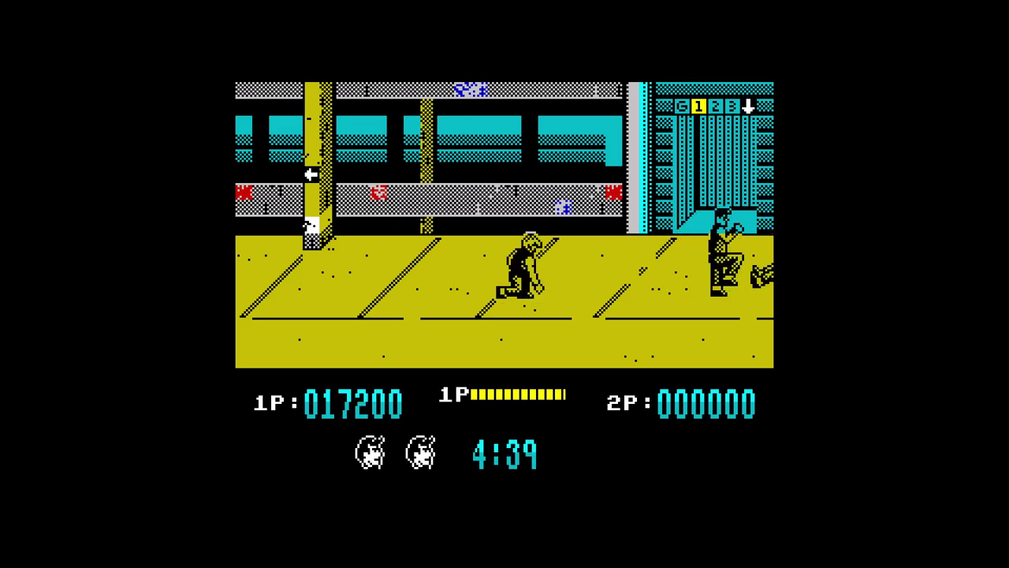
pyautogui.press('Left')
pyautogui.press('Down')
pyautogui.press('Left')
pyautogui.press('Left')
pyautogui.press('space')
pyautogui.press('Left')
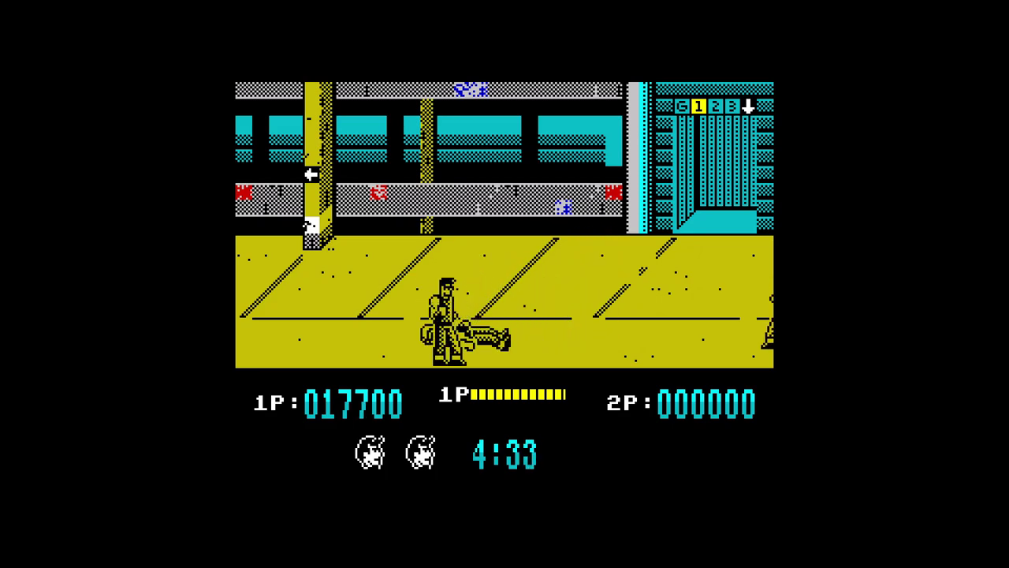
pyautogui.press('Right')
pyautogui.press('space')
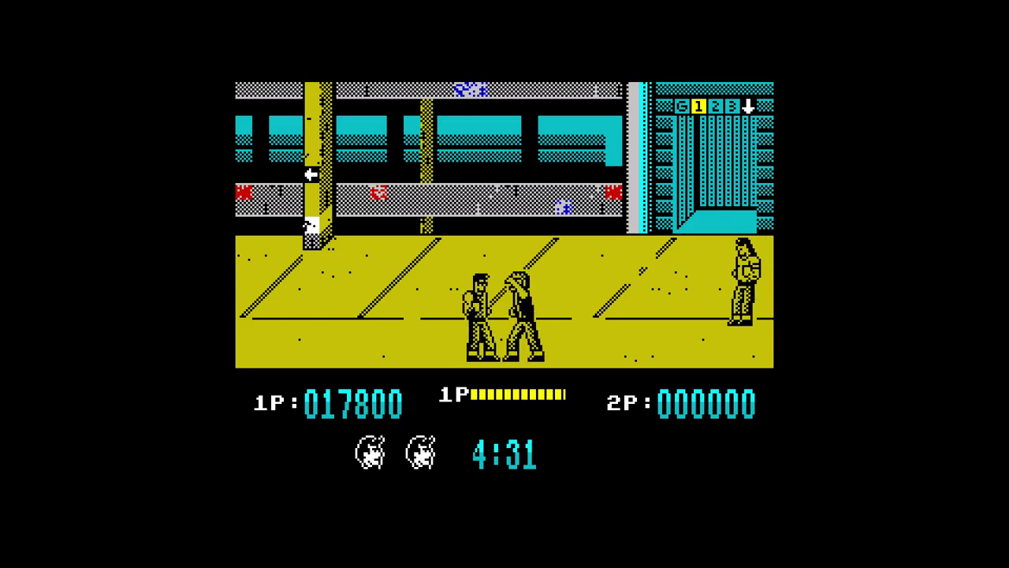
pyautogui.press('space')
pyautogui.press('space')
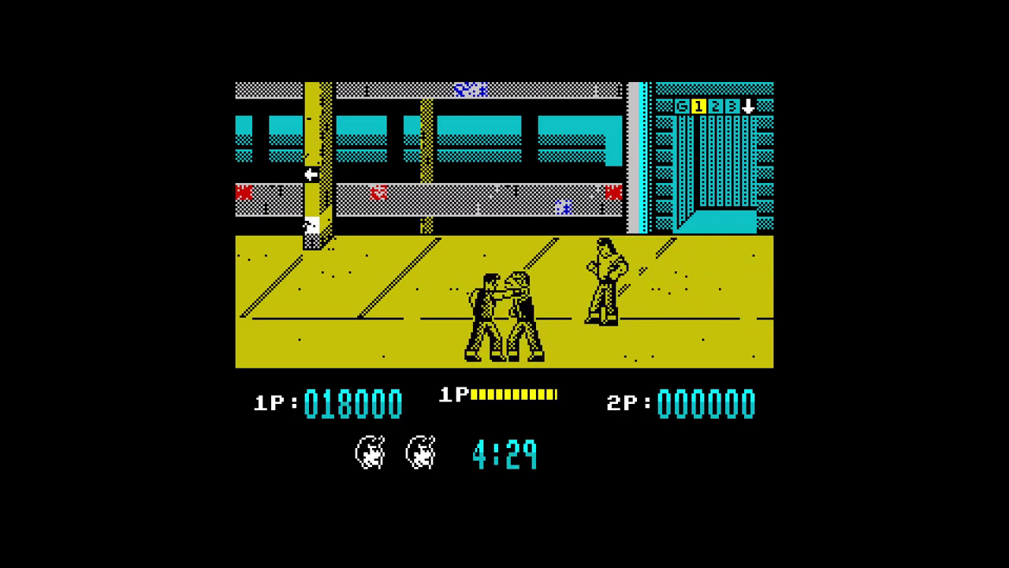
pyautogui.press('Right')
pyautogui.press('space')
pyautogui.press('space')
pyautogui.press('space')
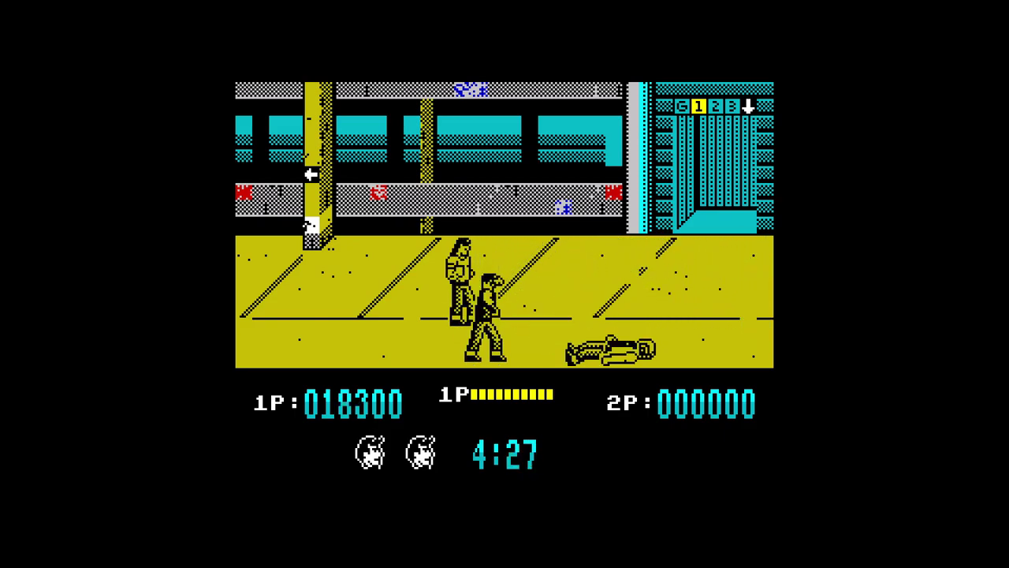
pyautogui.press('Left')
pyautogui.press('space')
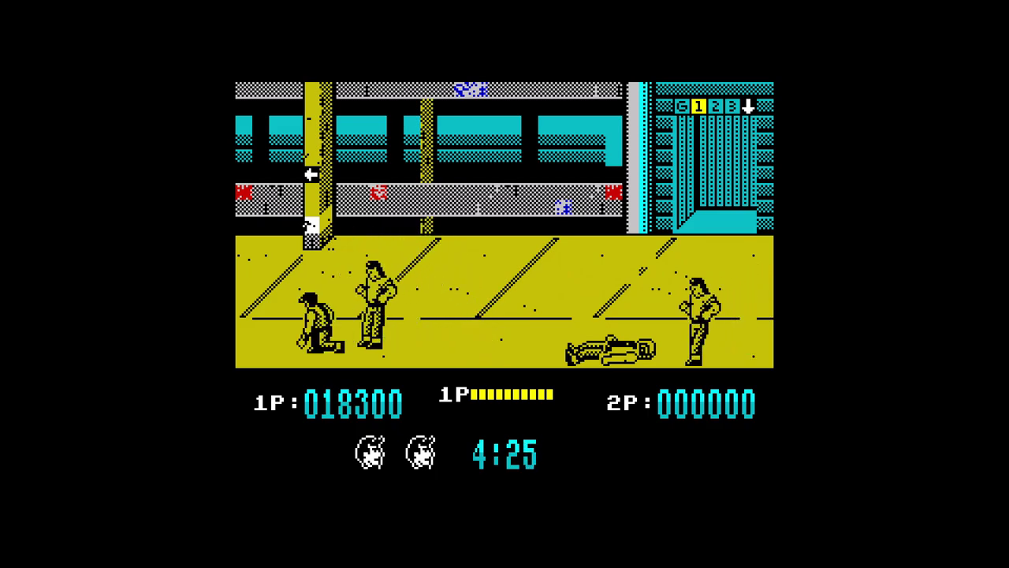
pyautogui.press('space')
pyautogui.press('space')
pyautogui.press('space')
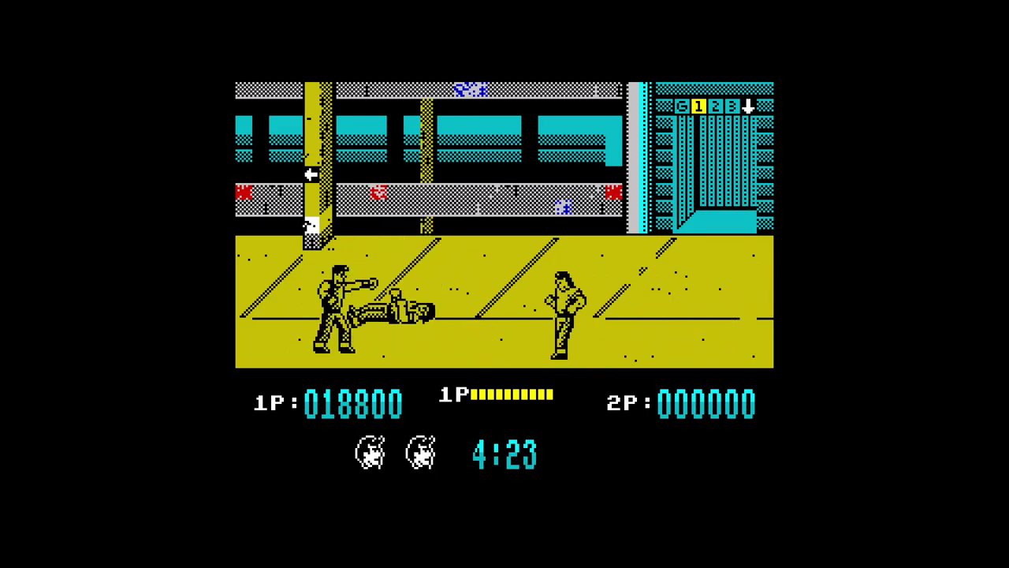
pyautogui.press('space')
pyautogui.press('Right')
pyautogui.press('space')
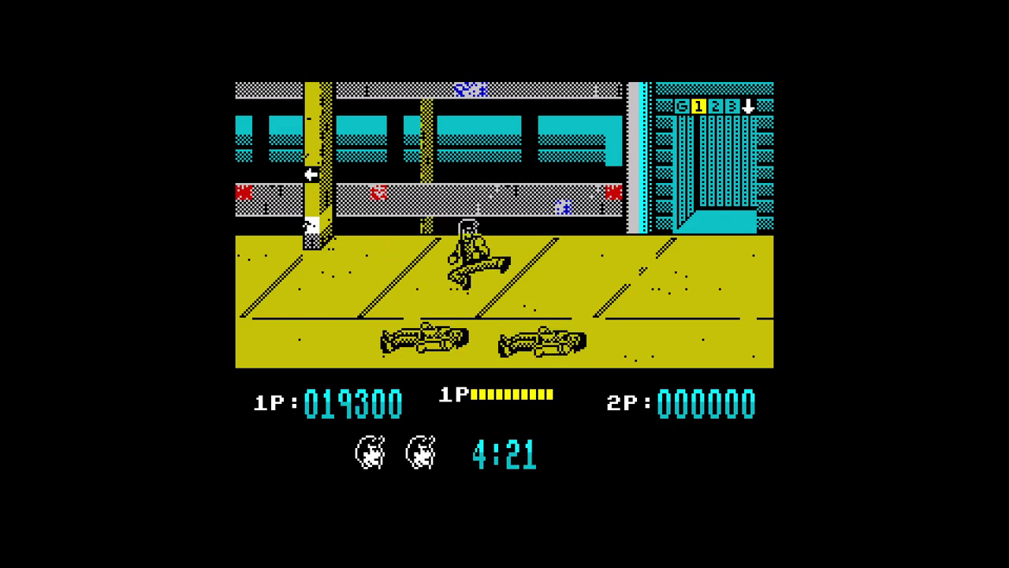
pyautogui.press('Right')
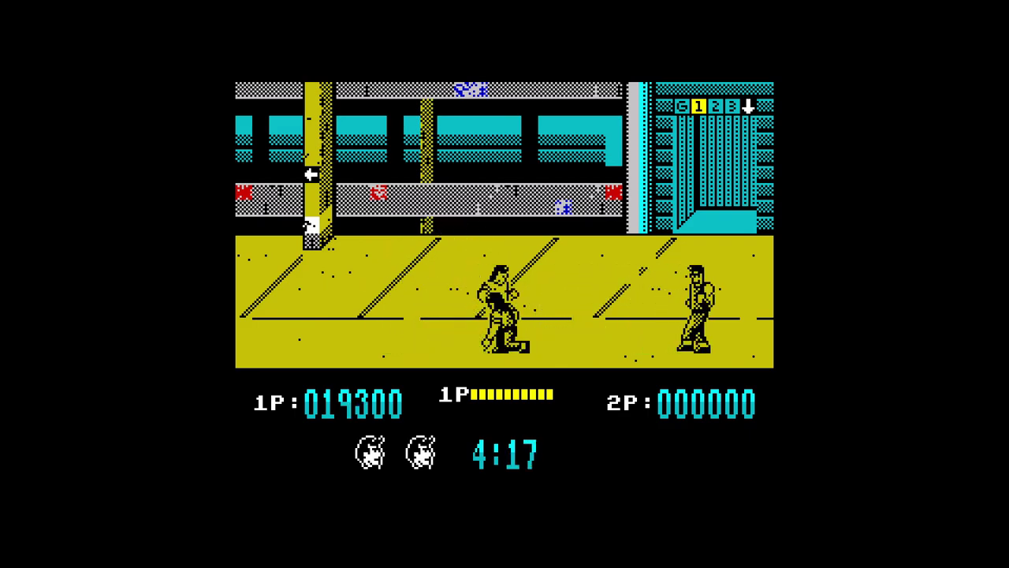
pyautogui.press('space')
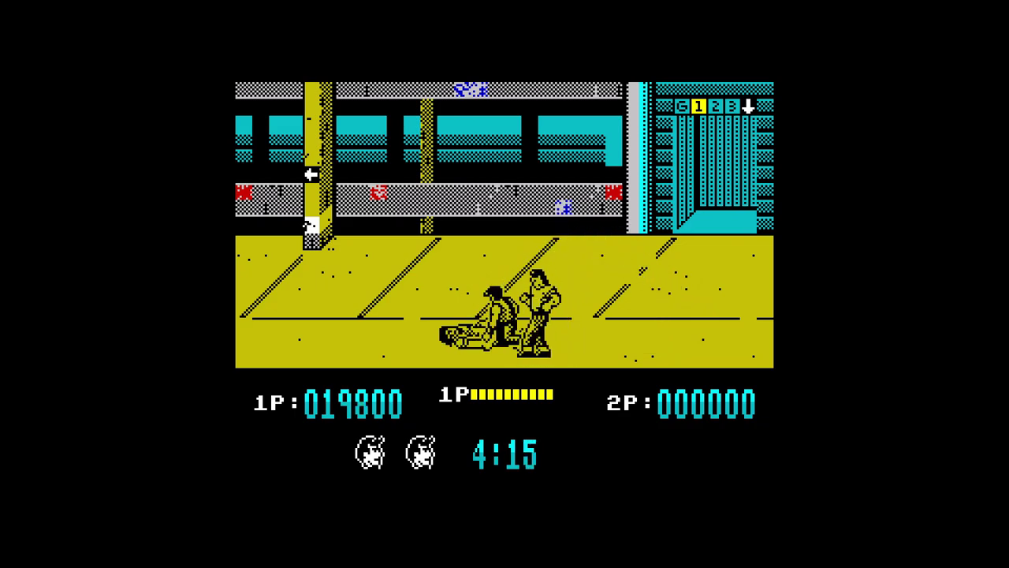
pyautogui.press('space')
pyautogui.press('space')
pyautogui.press('space')
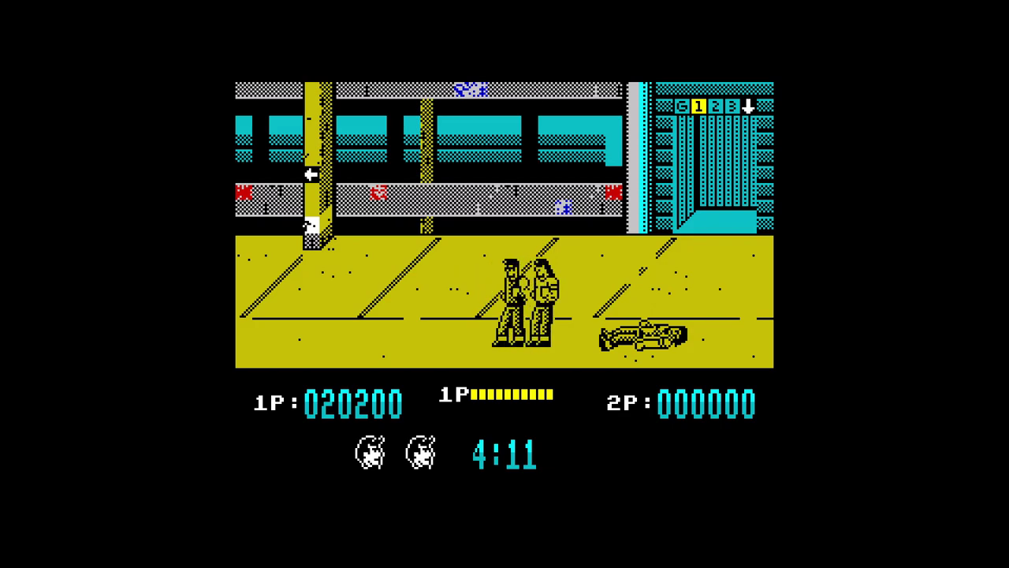
pyautogui.press('space')
pyautogui.press('space')
pyautogui.press('space')
pyautogui.press('Left')
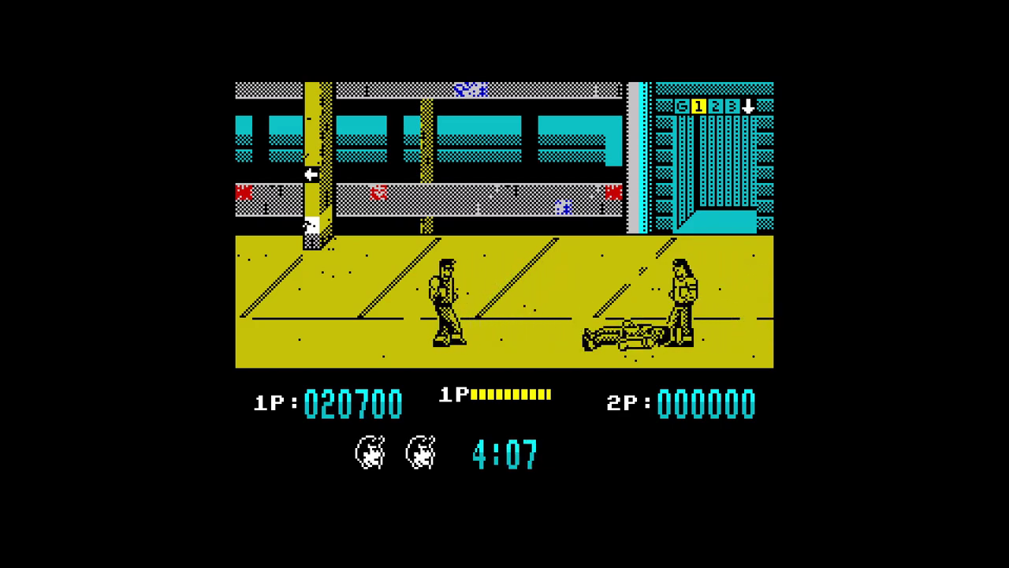
pyautogui.press('Right')
pyautogui.press('space')
pyautogui.press('space')
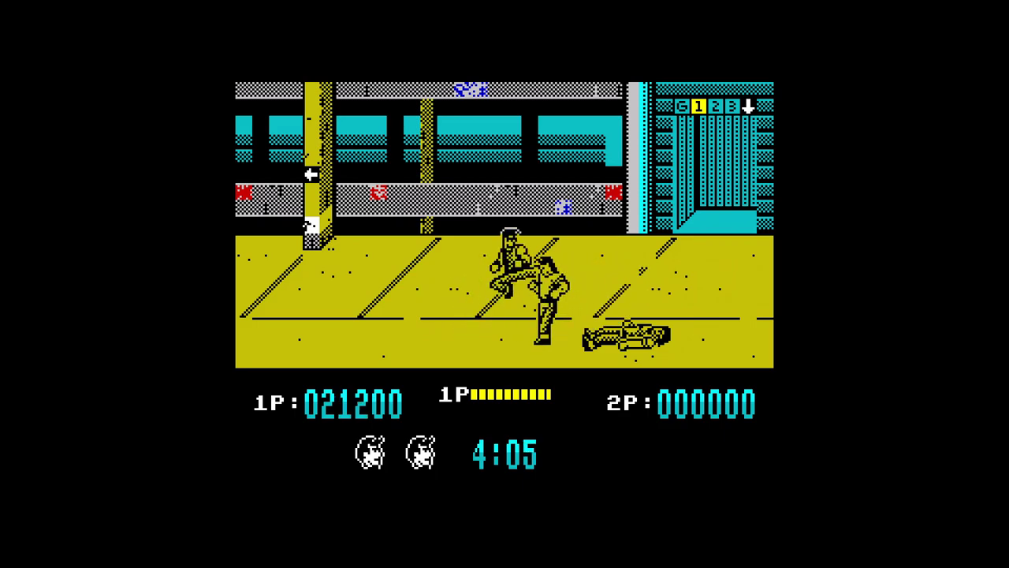
pyautogui.press('Left')
pyautogui.press('space')
pyautogui.press('space')
pyautogui.press('space')
pyautogui.press('space')
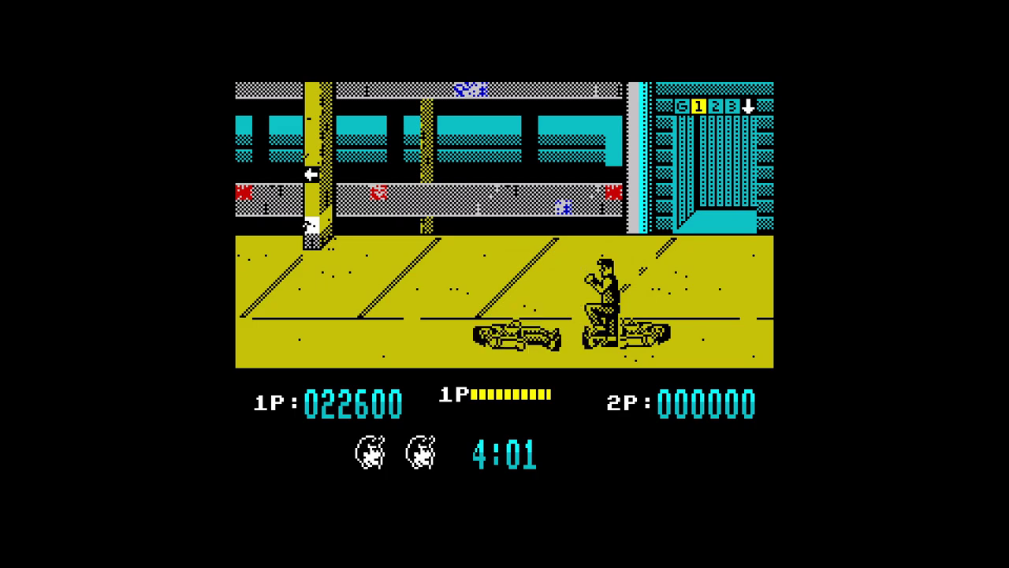
pyautogui.press('space')
pyautogui.press('space')
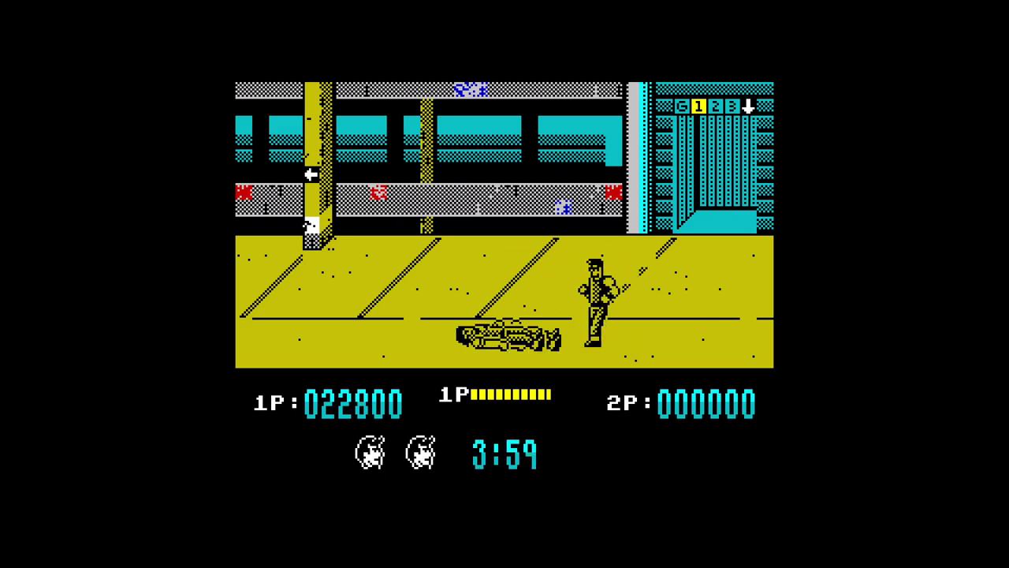
pyautogui.press('Left')
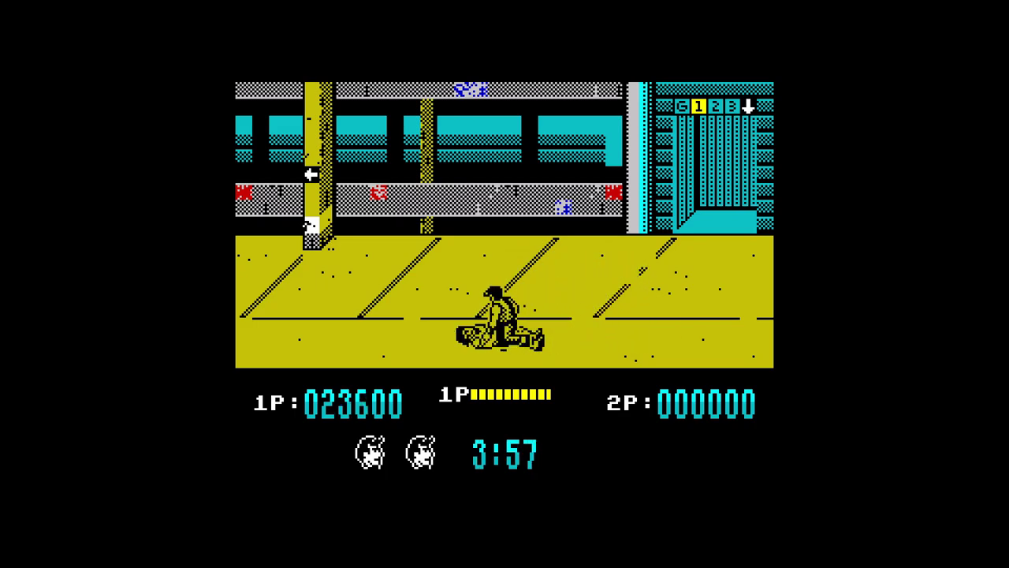
pyautogui.press('Left')
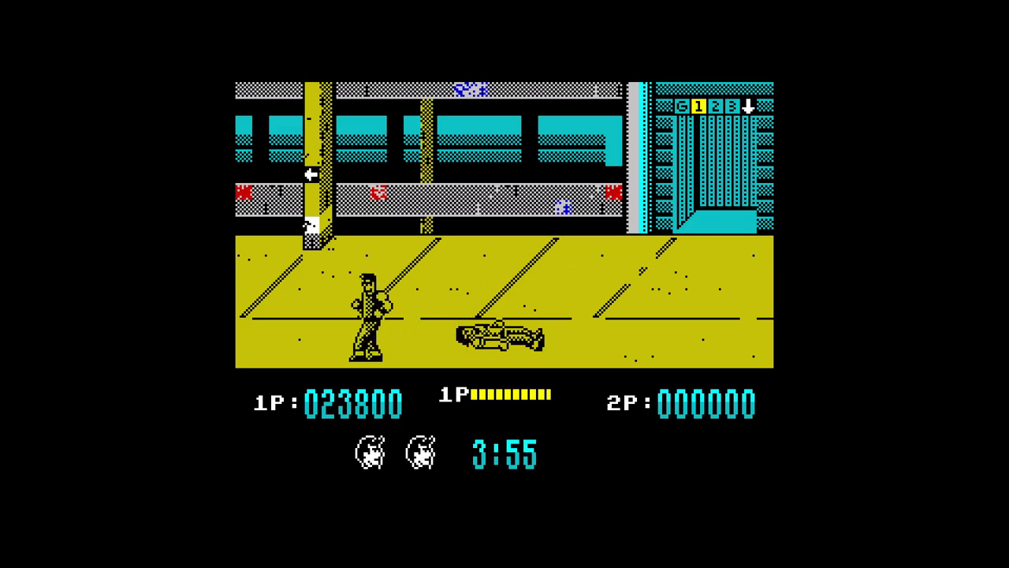
pyautogui.press('Left')
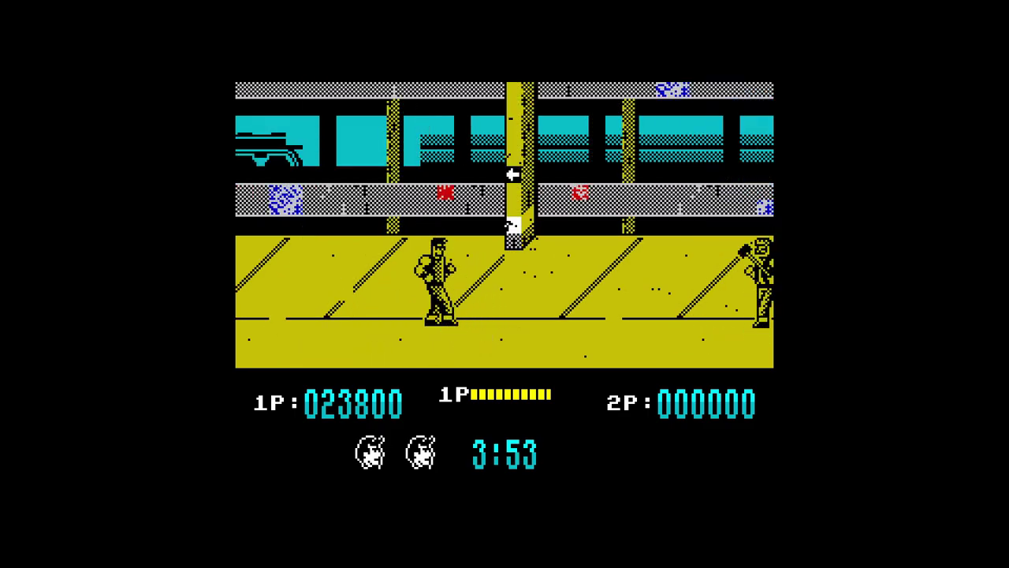
pyautogui.press('Left')
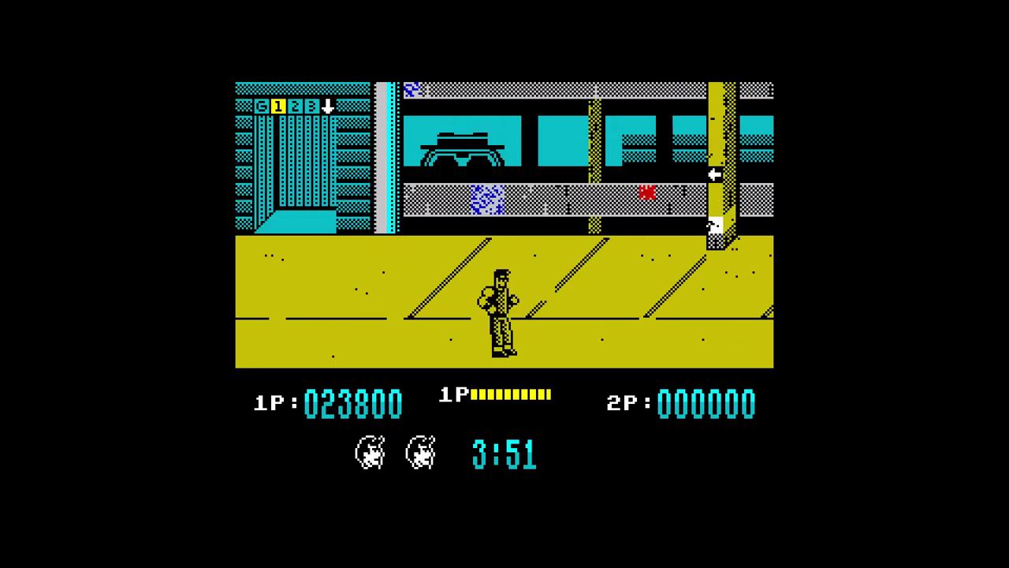
pyautogui.press('Left')
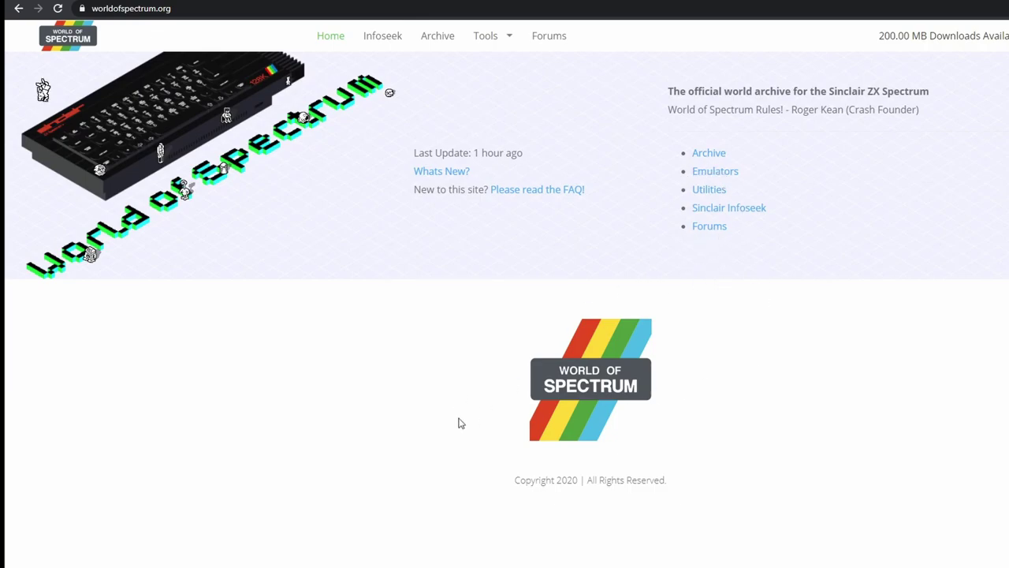
# Switch to the Spectrum Computing page for Spy Hunter and examine its game information and main file downloads
pyautogui.hotkey('alt', 'Left')
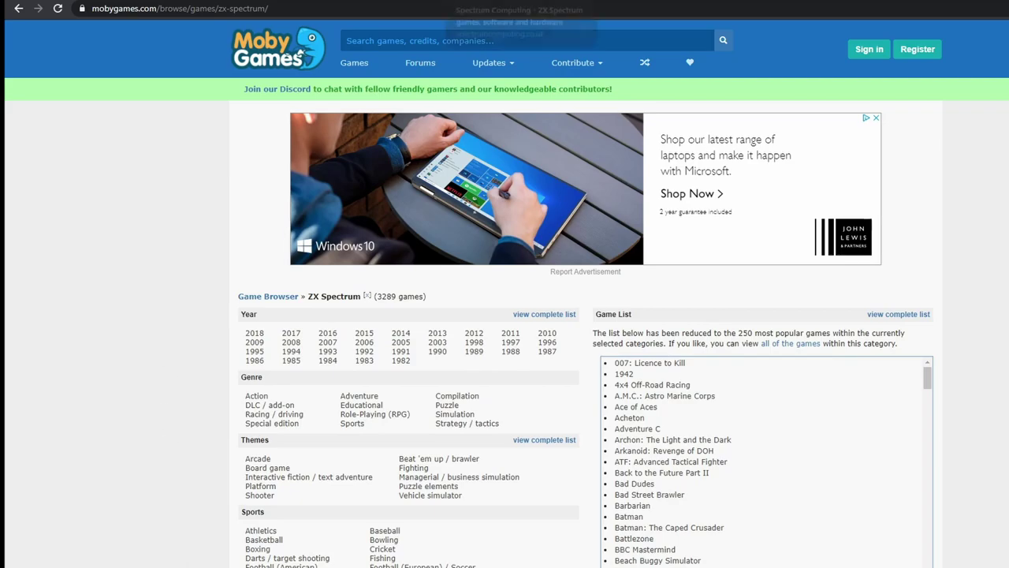
pyautogui.click(473, 1)
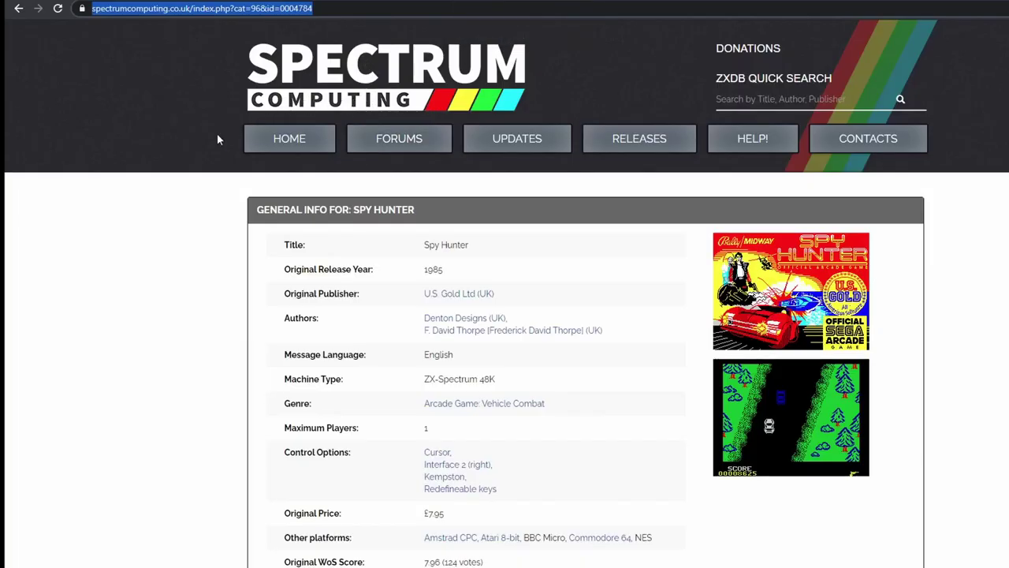
pyautogui.scroll(-4, 551, 383)
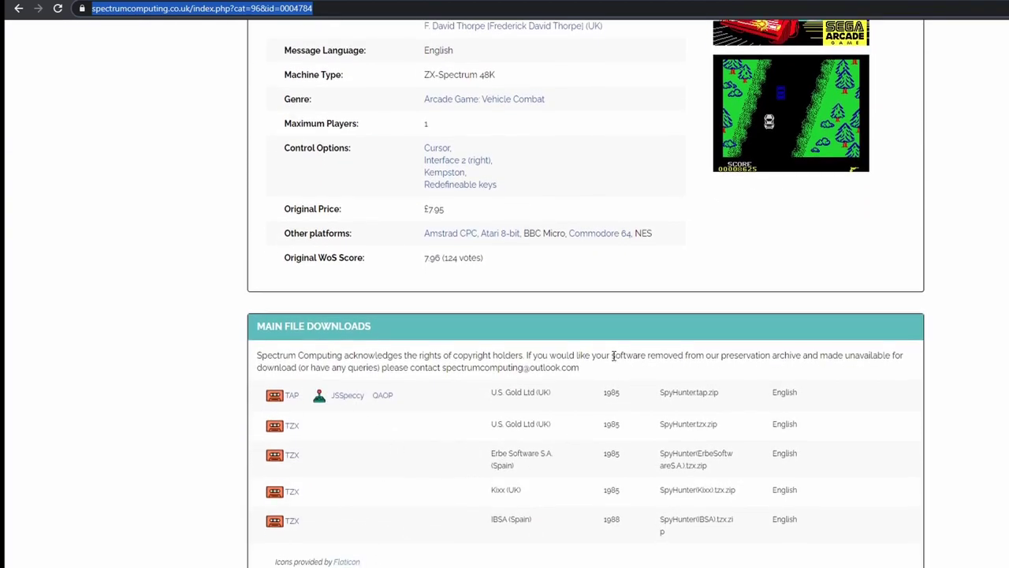
pyautogui.scroll(4, 442, 394)
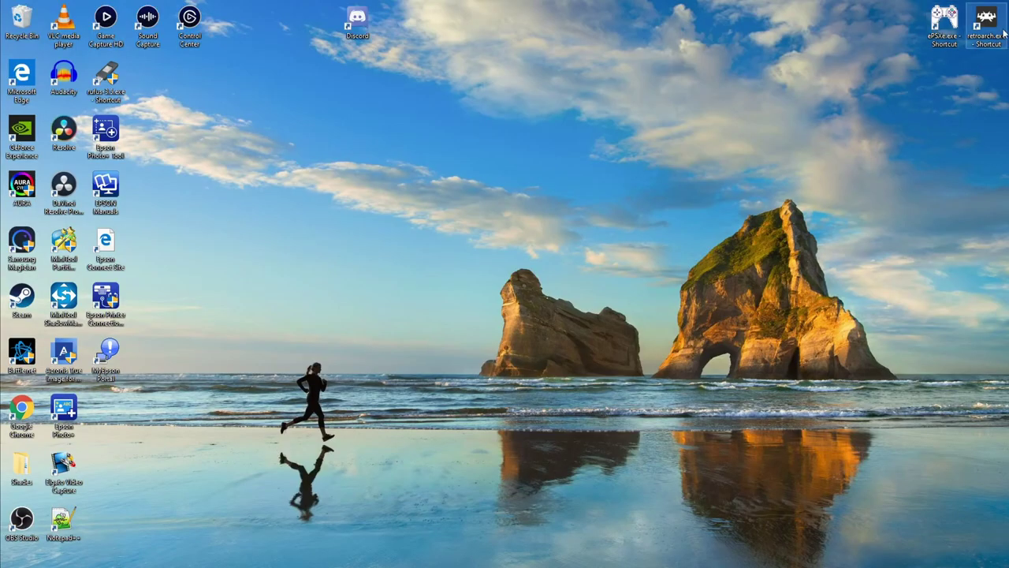
# Switch to RetroArch and open the Core Updater's list of downloadable cores
pyautogui.doubleClick(987, 22)
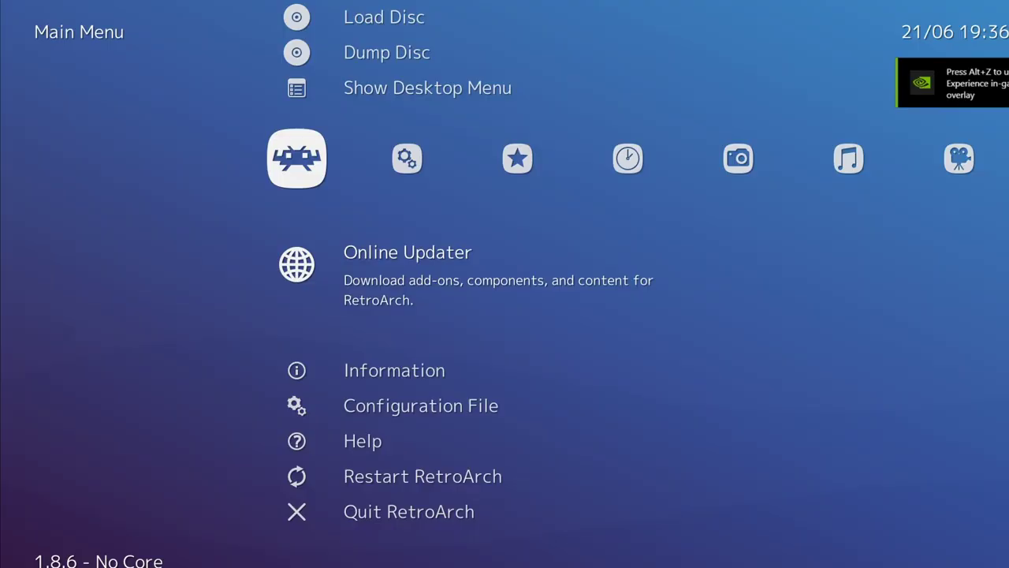
pyautogui.press('Return')
pyautogui.press('Return')
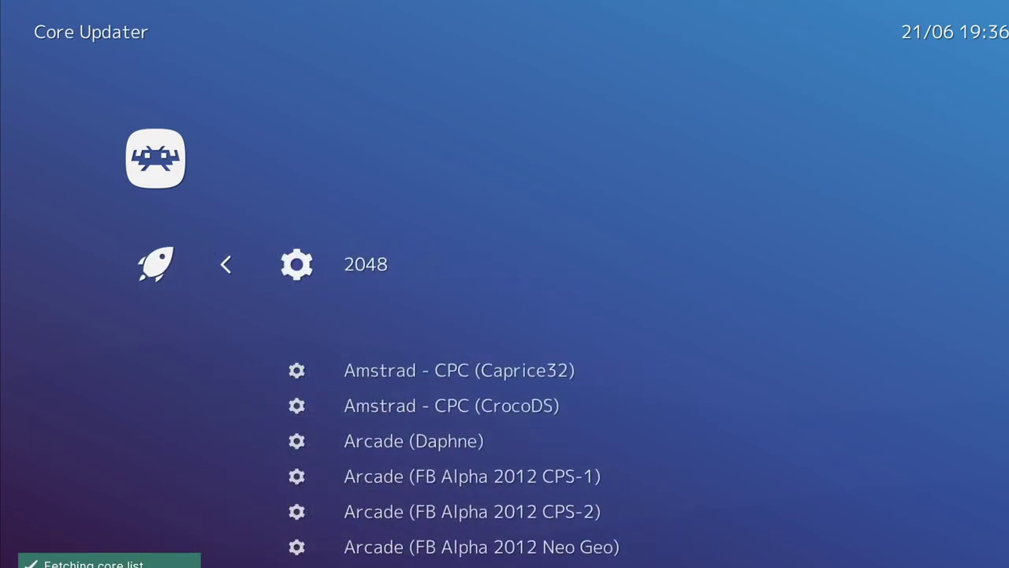
# Download the Sinclair - ZX Spectrum (Fuse) core and return to the Online Updater
pyautogui.press('Down')
pyautogui.press('Down')
pyautogui.press('Down')
pyautogui.press('Down')
pyautogui.press('Down')
pyautogui.press('Down')
pyautogui.press('Up')
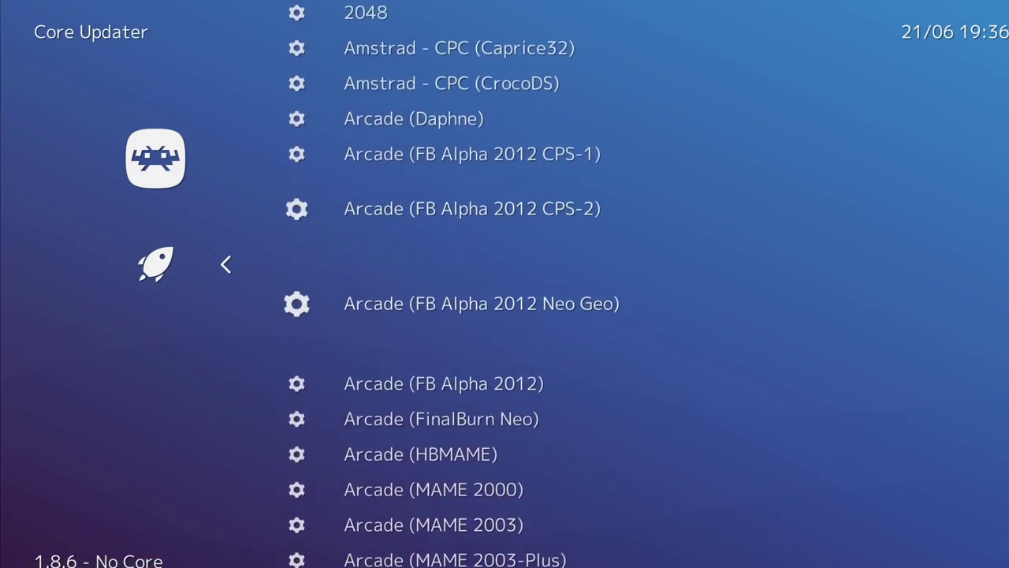
pyautogui.press('Up')
pyautogui.press('Up')
pyautogui.press('Up')
pyautogui.press('Up')
pyautogui.press('Up')
pyautogui.press('Up')
pyautogui.press('Up')
pyautogui.press('Up')
pyautogui.press('Up')
pyautogui.press('Up')
pyautogui.press('Up')
pyautogui.press('Up')
pyautogui.press('Up')
pyautogui.press('Up')
pyautogui.press('Up')
pyautogui.press('Up')
pyautogui.press('Up')
pyautogui.press('Up')
pyautogui.press('Up')
pyautogui.press('Up')
pyautogui.press('Up')
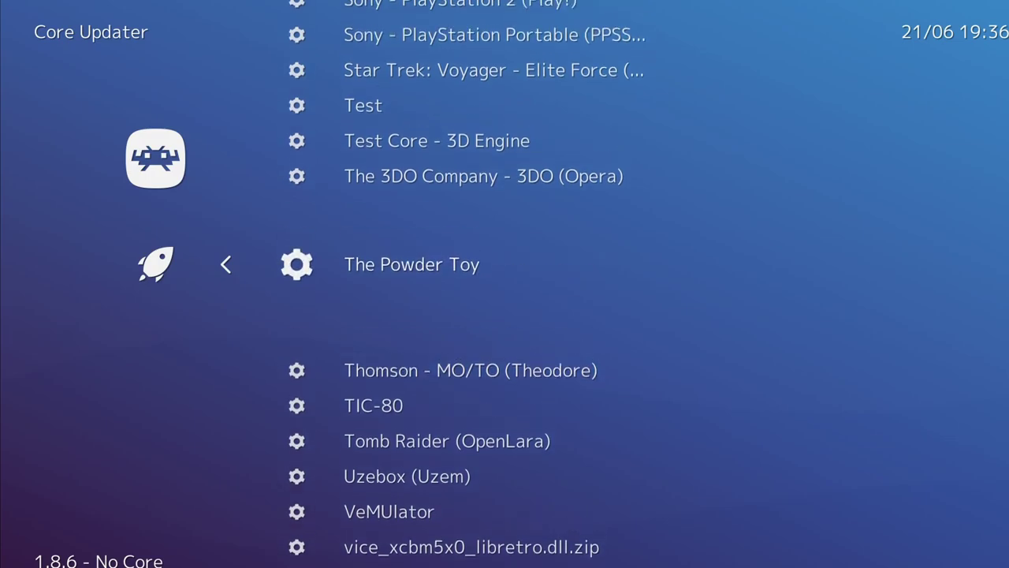
pyautogui.press('Up')
pyautogui.press('Up')
pyautogui.press('Up')
pyautogui.press('Up')
pyautogui.press('Up')
pyautogui.press('Up')
pyautogui.press('Up')
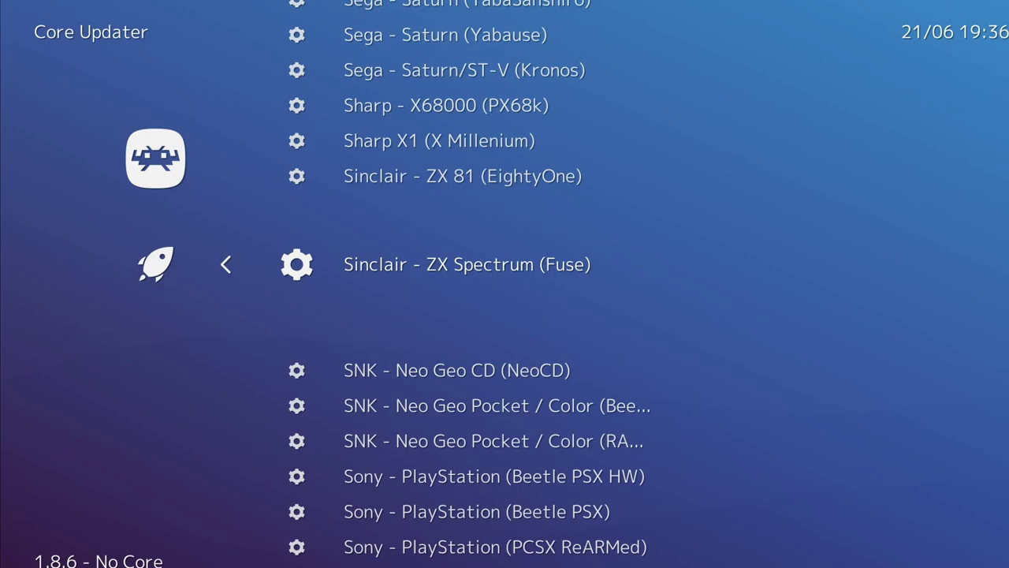
pyautogui.press('Return')
pyautogui.press('BackSpace')
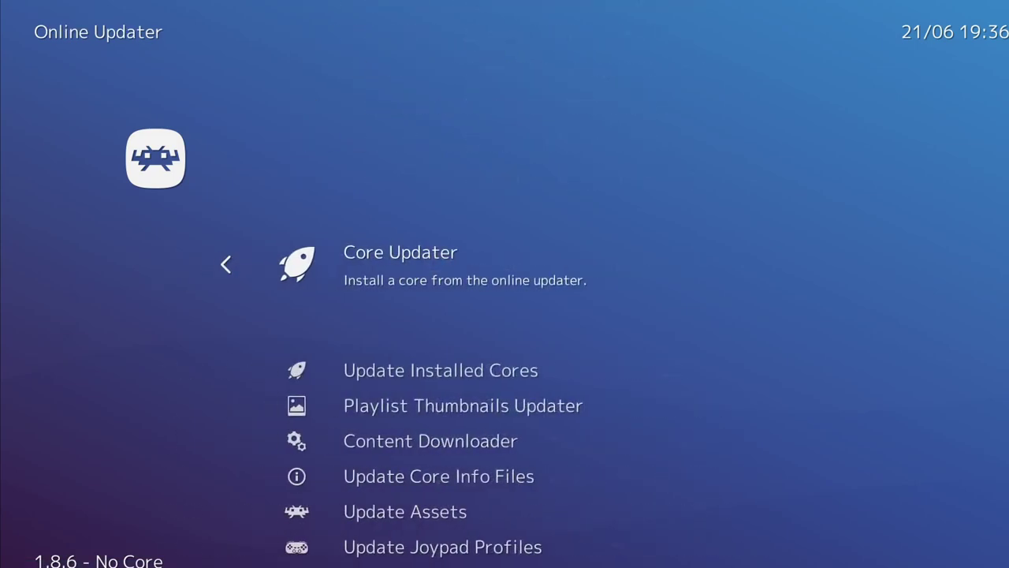
# Look through the Online Updater's update options as far as Update Cheats, then return to the main menu
pyautogui.press('Down')
pyautogui.press('Down')
pyautogui.press('Down')
pyautogui.press('Down')
pyautogui.press('Down')
pyautogui.press('Down')
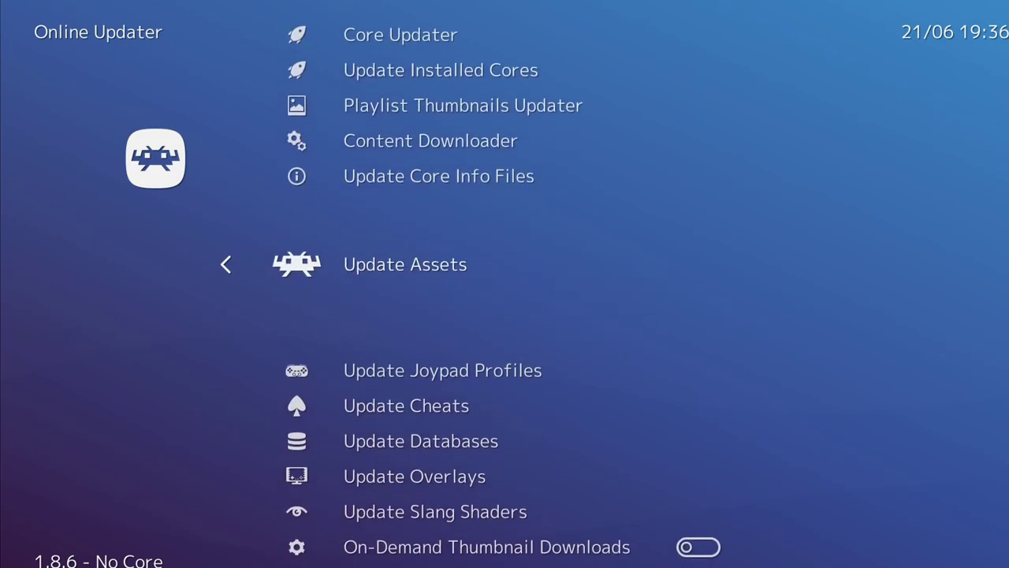
pyautogui.press('Down')
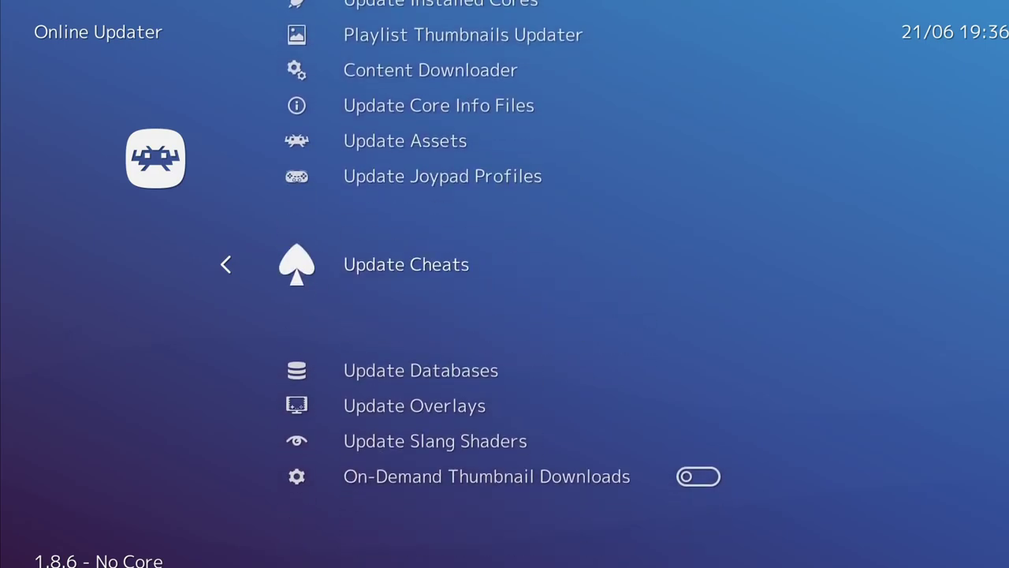
pyautogui.press('Up')
pyautogui.press('Up')
pyautogui.press('Up')
pyautogui.press('Up')
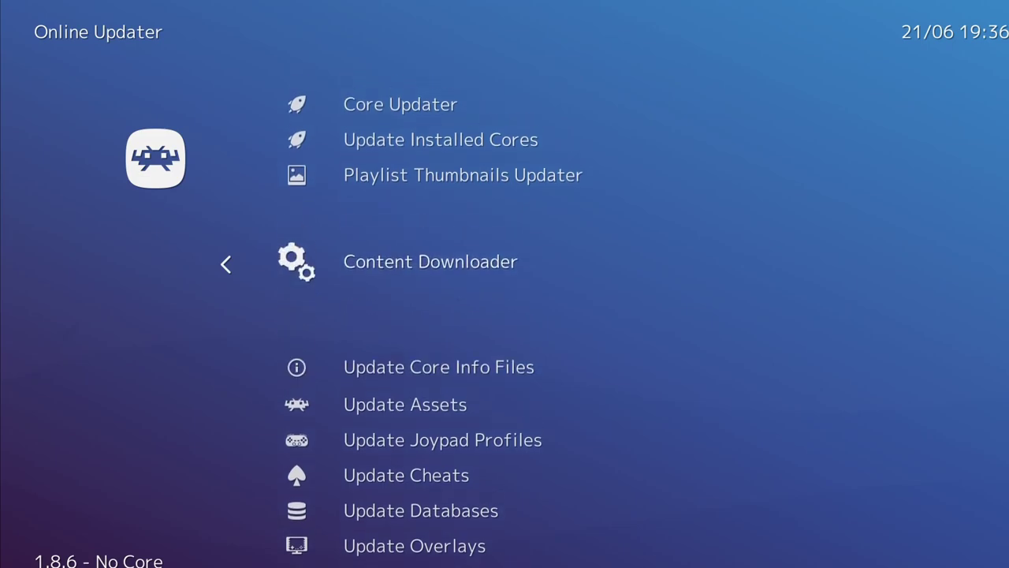
pyautogui.press('Up')
pyautogui.press('Up')
pyautogui.press('Up')
pyautogui.press('BackSpace')
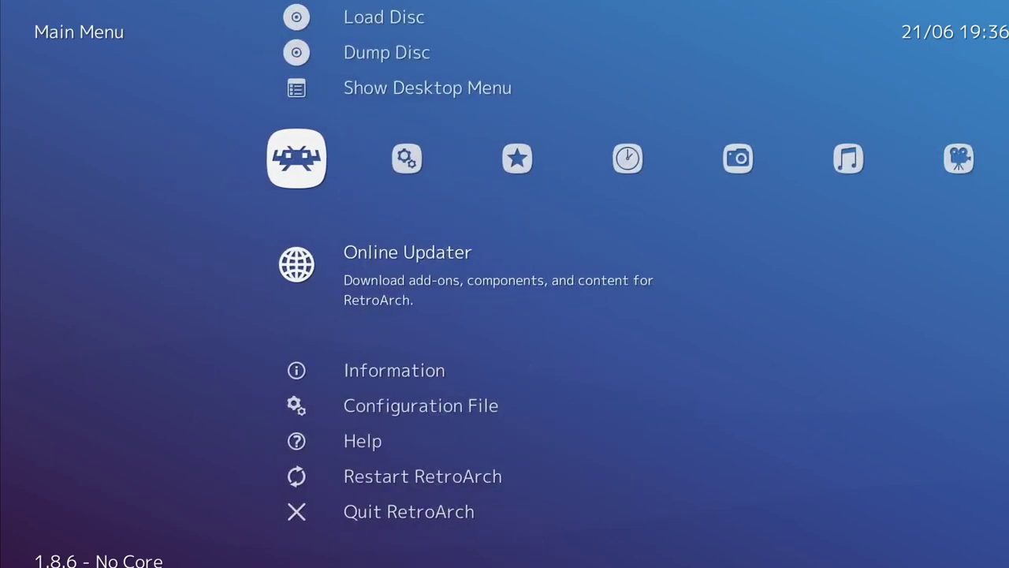
# Show the RetroArch Desktop Menu, dismissing its welcome message, and select the Video playlist
pyautogui.press('Up')
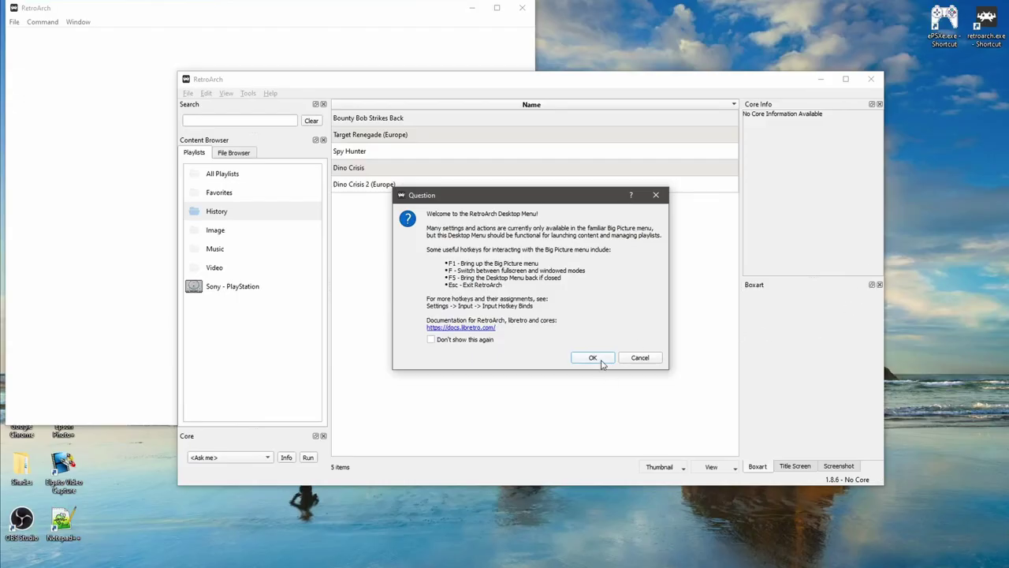
pyautogui.click(604, 361)
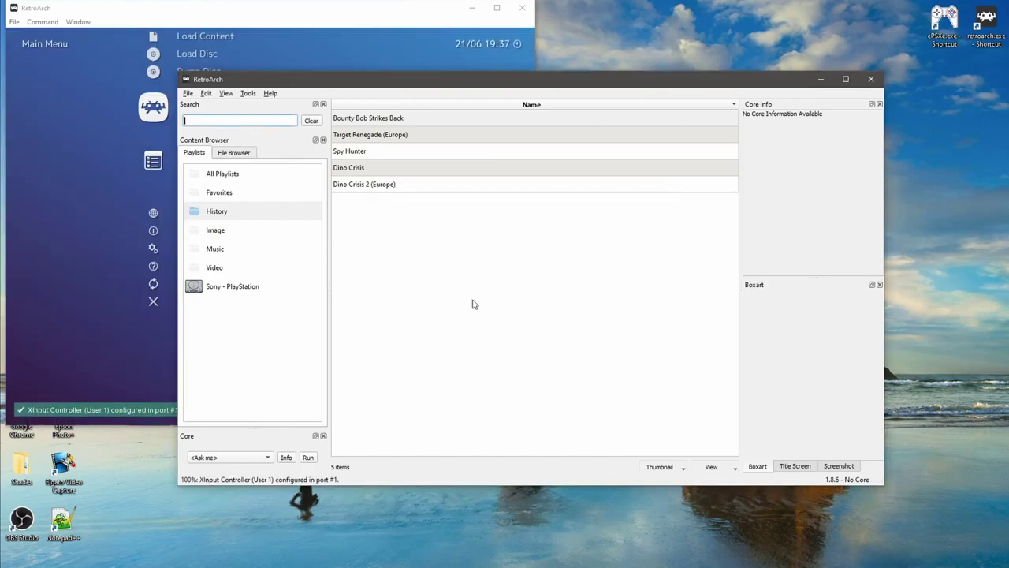
pyautogui.click(242, 268)
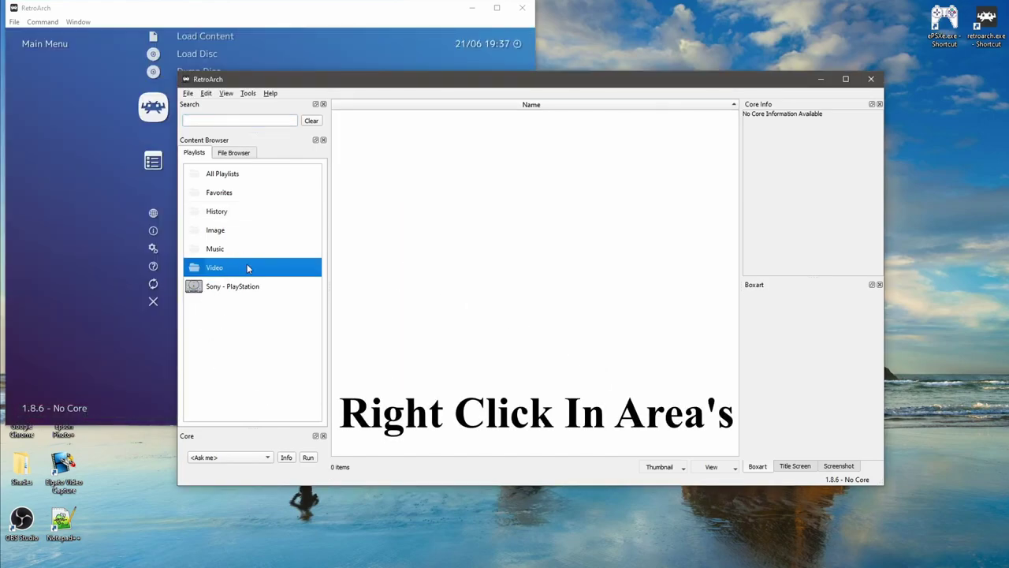
# Start a new playlist, then switch to Chrome and copy the database name "Sinclair - ZX Spectrum" from the Fuse documentation page
pyautogui.rightClick(247, 268)
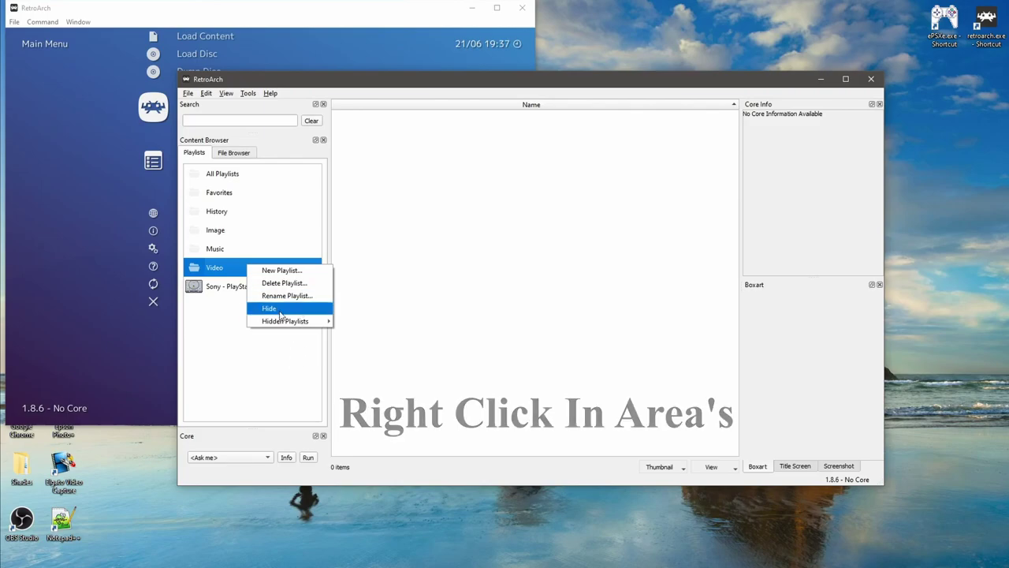
pyautogui.click(282, 269)
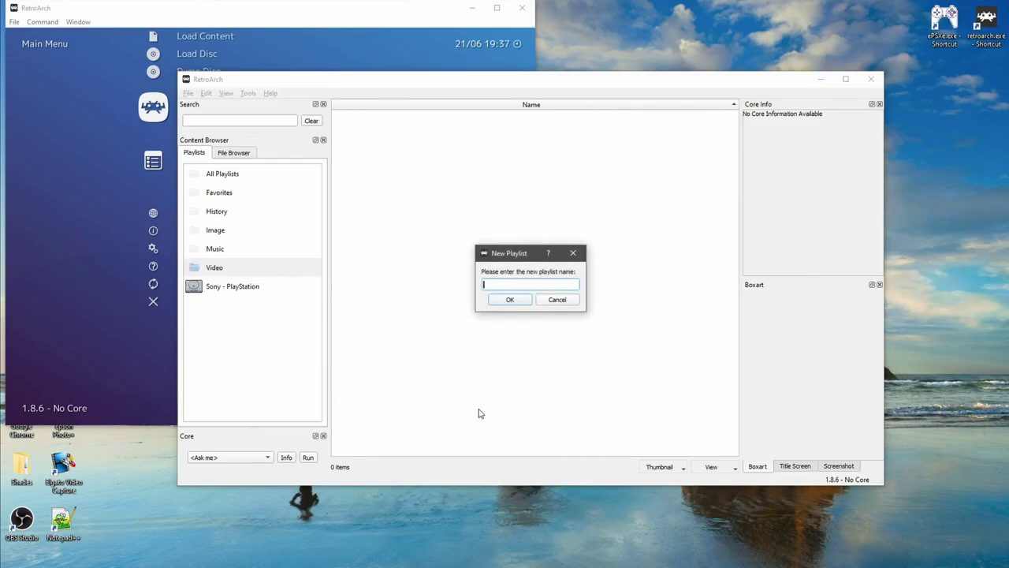
pyautogui.moveTo(474, 567)
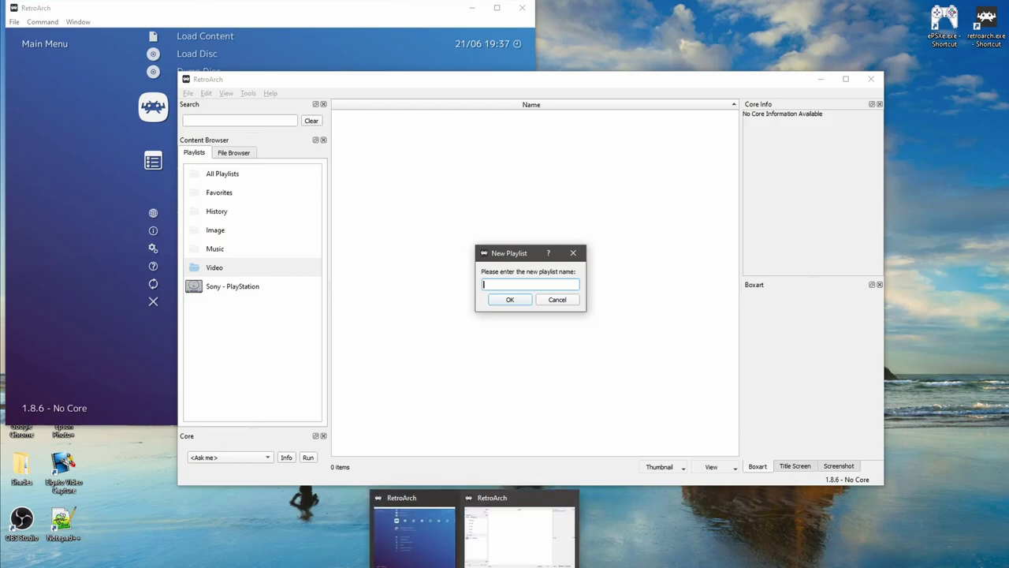
pyautogui.moveTo(393, 567)
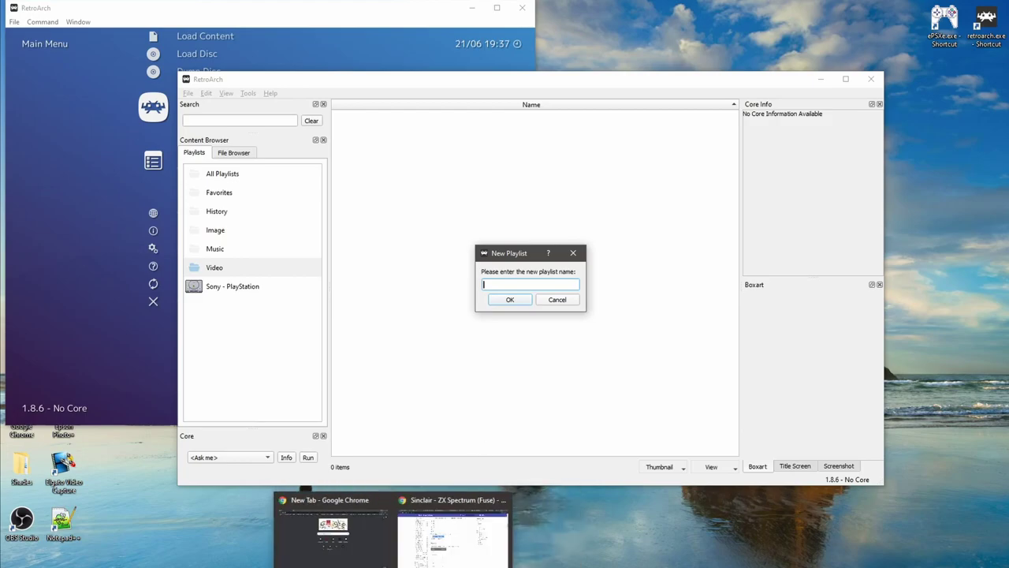
pyautogui.click(453, 536)
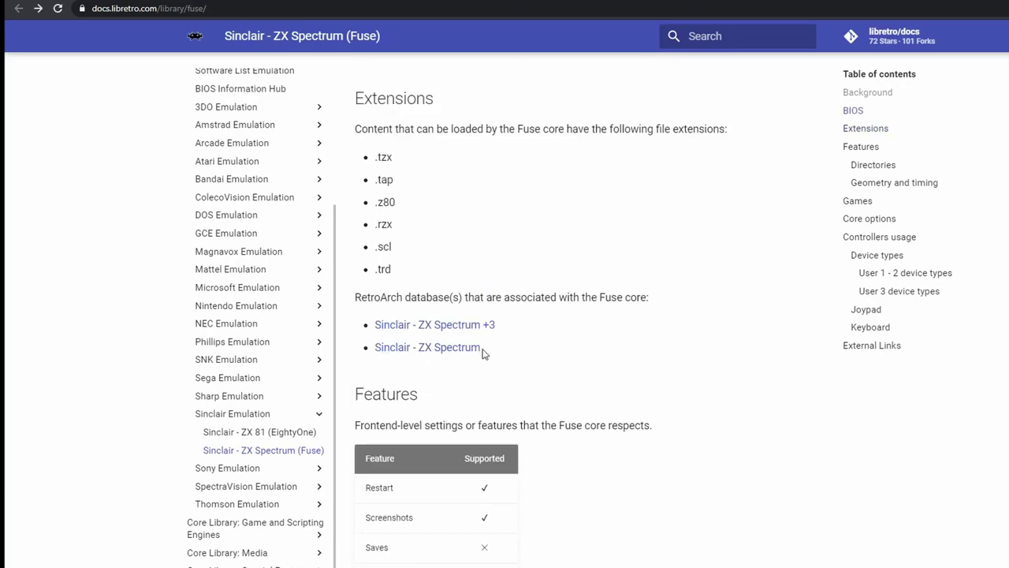
pyautogui.moveTo(481, 350); pyautogui.dragTo(406, 359)
pyautogui.hotkey('ctrl', 'c')
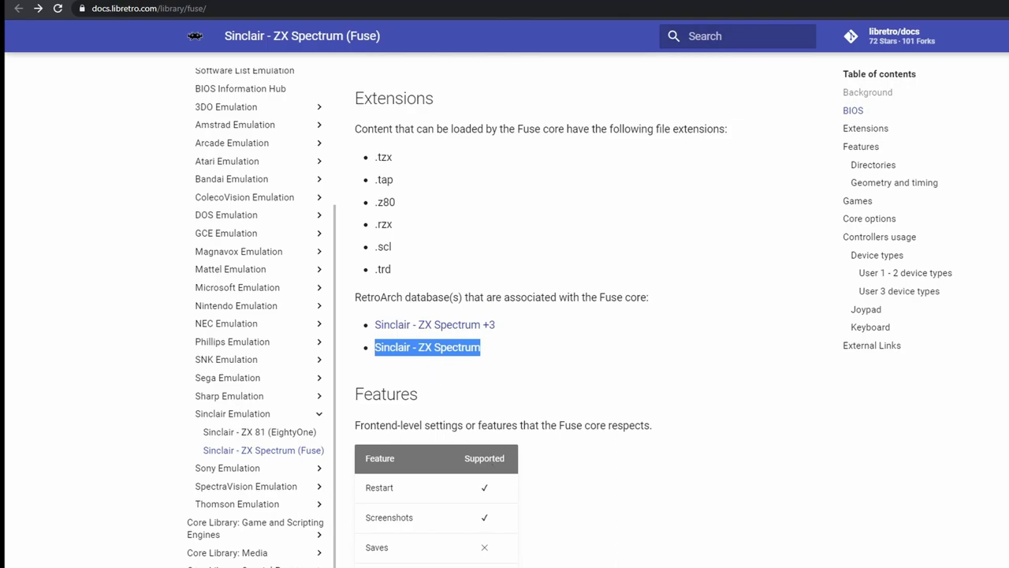
# Switch back to RetroArch and create the new playlist with the pasted name "Sinclair - ZX Spectrum"
pyautogui.click(528, 567)
pyautogui.click(520, 544)
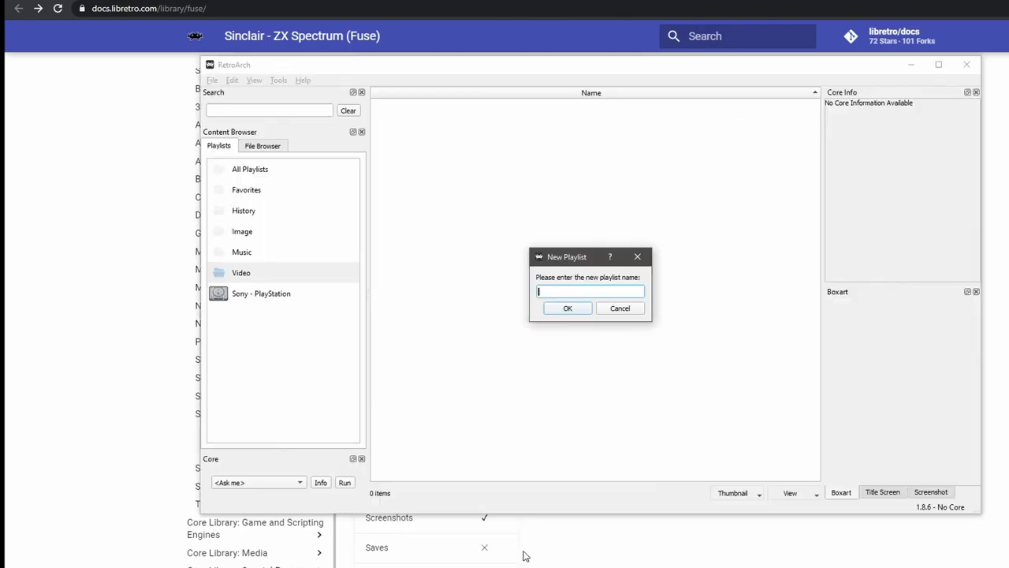
pyautogui.rightClick(544, 290)
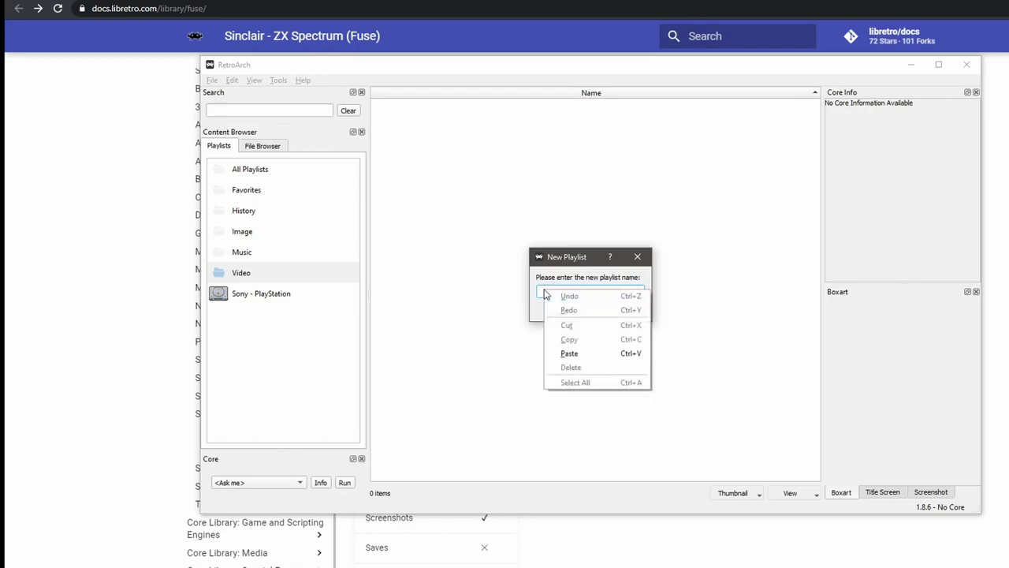
pyautogui.click(582, 356)
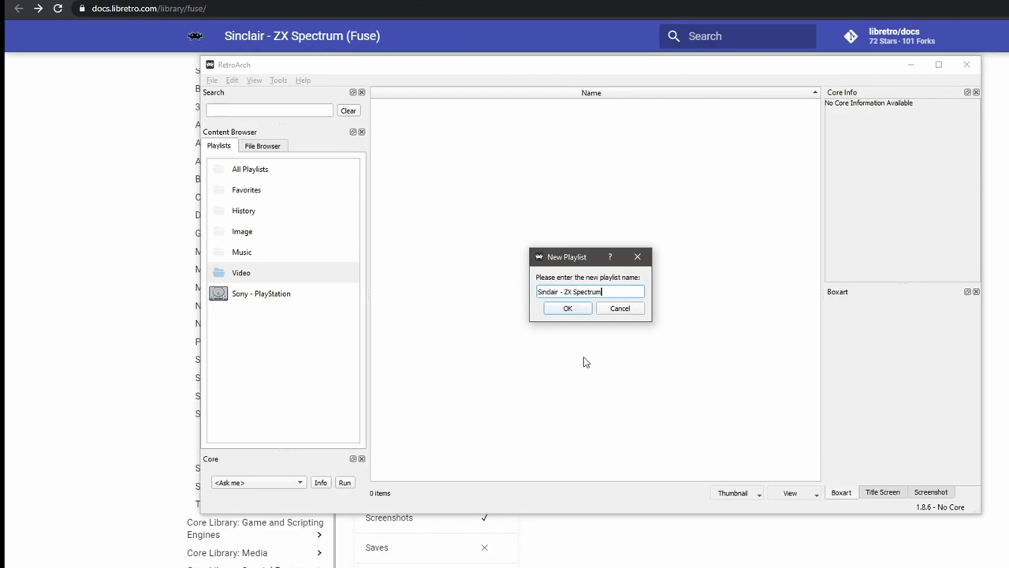
pyautogui.click(569, 308)
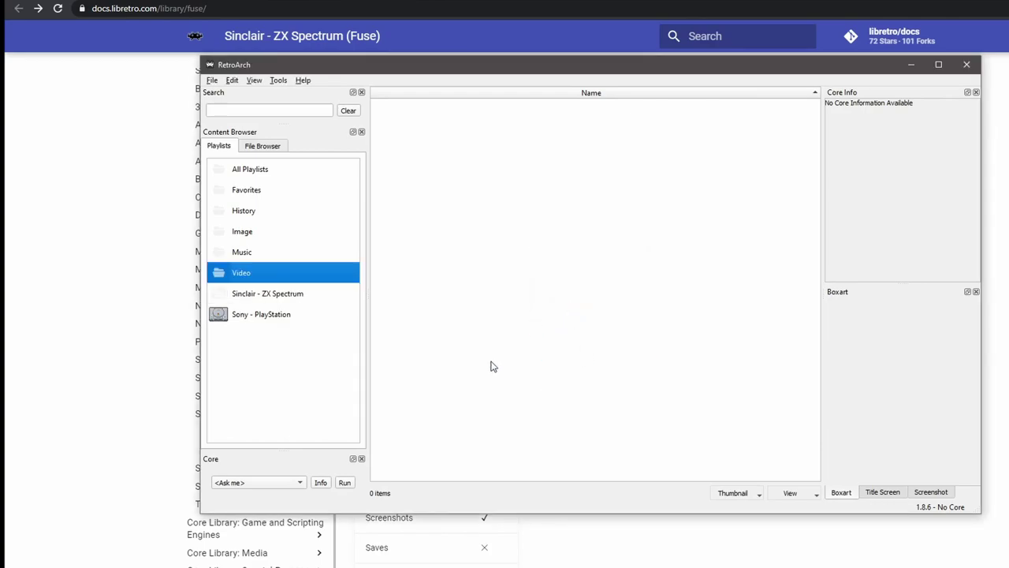
# Start a new entry in the Sinclair - ZX Spectrum playlist, using G:/Spectrum/Renegade II - Target Renegade (Europe).tzx as its path
pyautogui.click(270, 295)
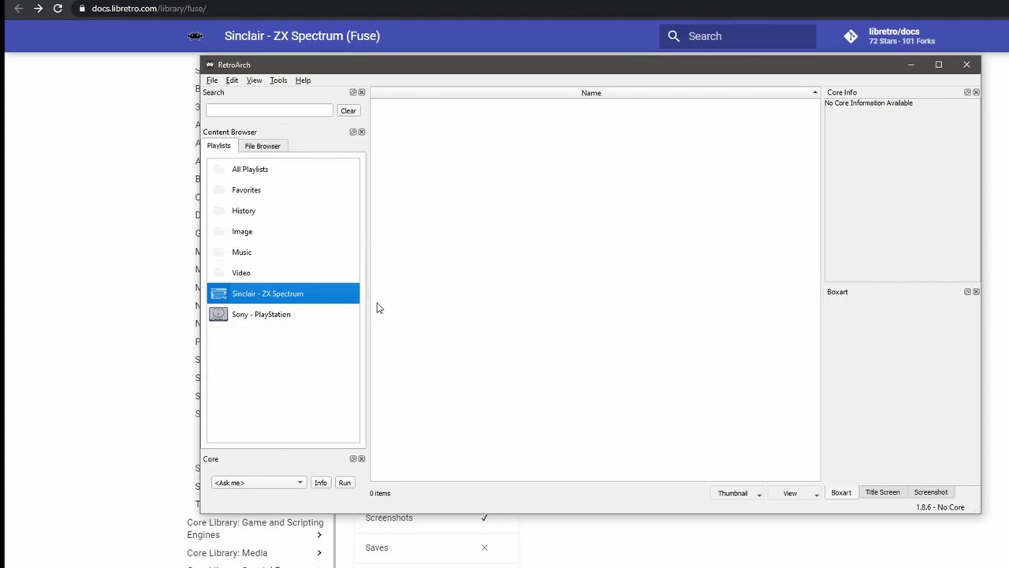
pyautogui.rightClick(505, 284)
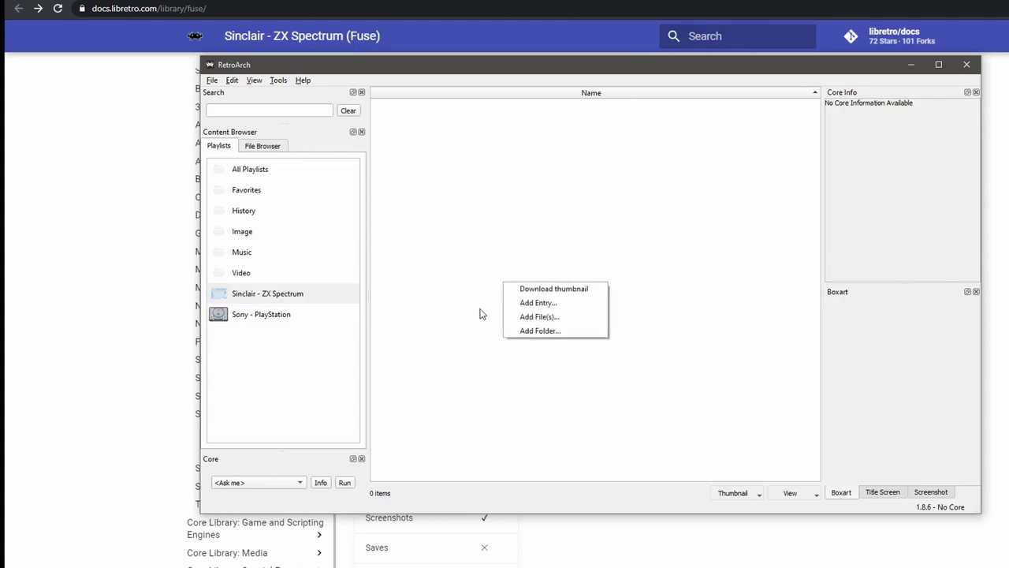
pyautogui.click(575, 304)
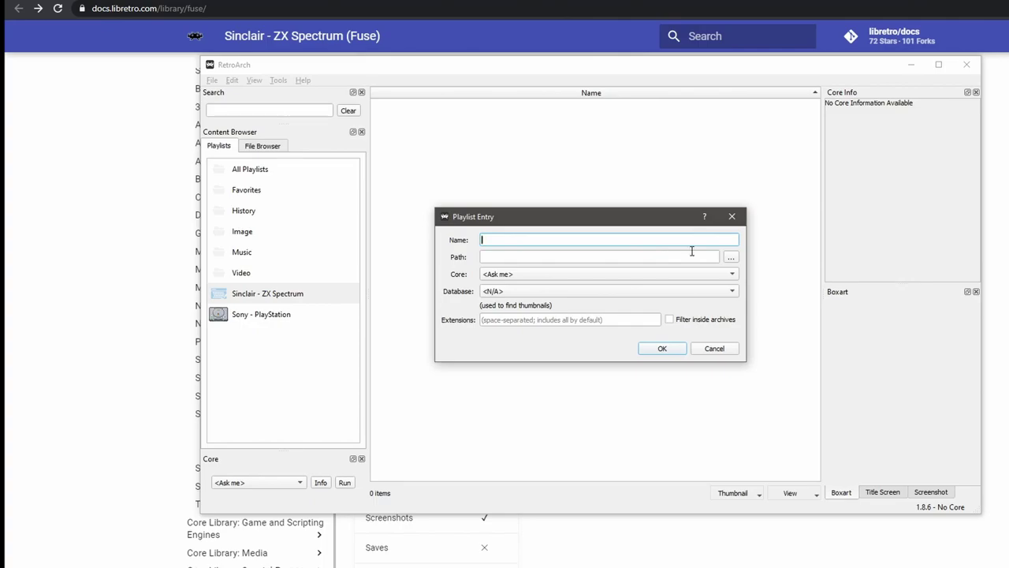
pyautogui.click(731, 257)
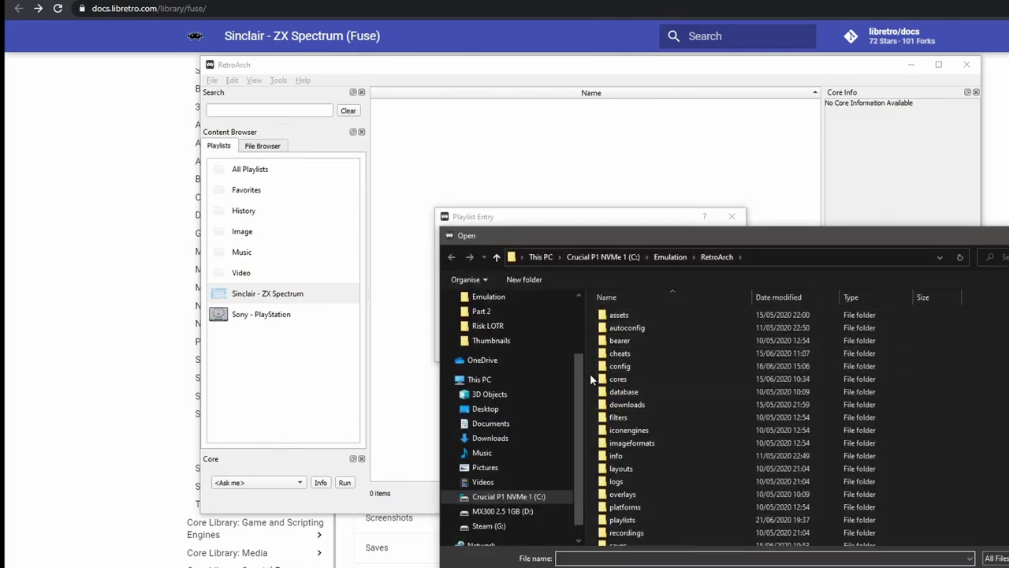
pyautogui.click(520, 510)
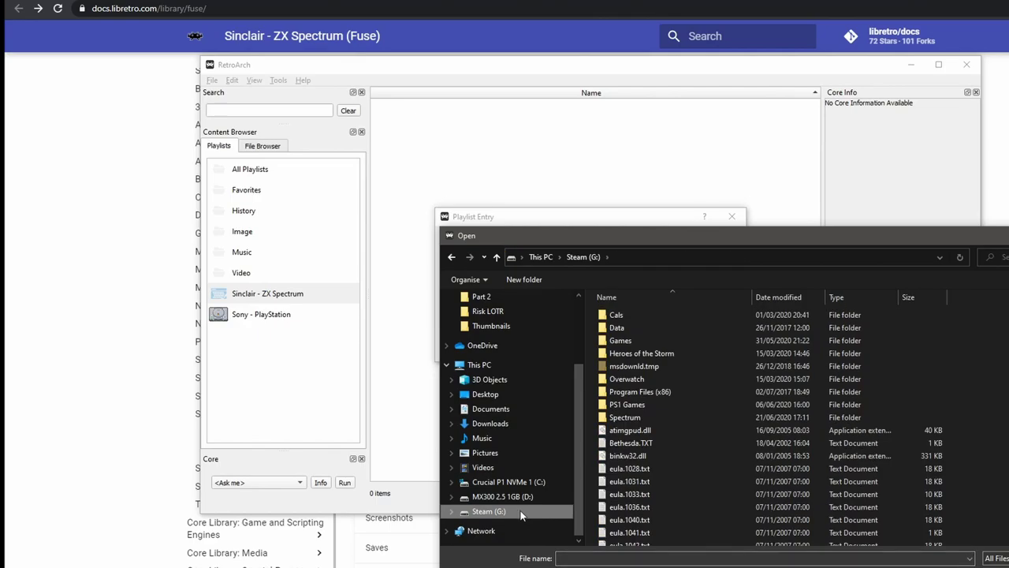
pyautogui.doubleClick(670, 417)
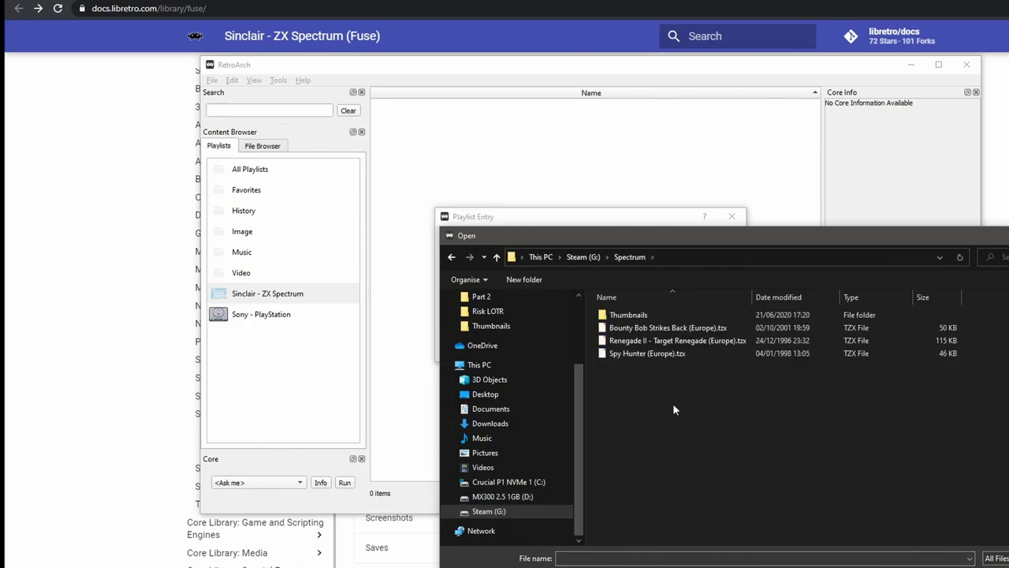
pyautogui.click(658, 343)
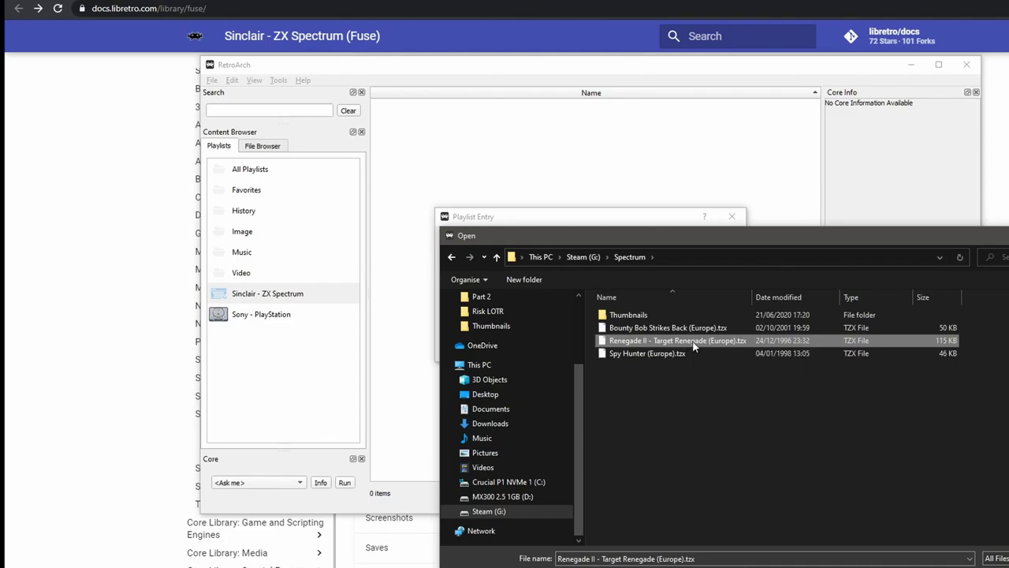
pyautogui.doubleClick(694, 345)
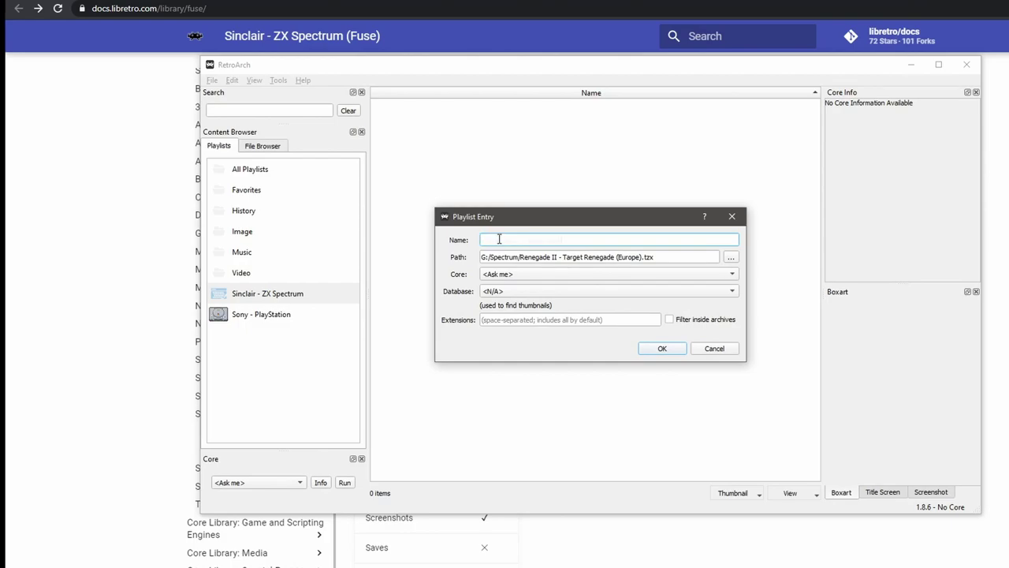
# Name the entry "Renegade II - Target Renegade", assign the Fuse core and Sinclair - ZX Spectrum database, and add it to the playlist
pyautogui.write('Renegade II - Target Renegade')
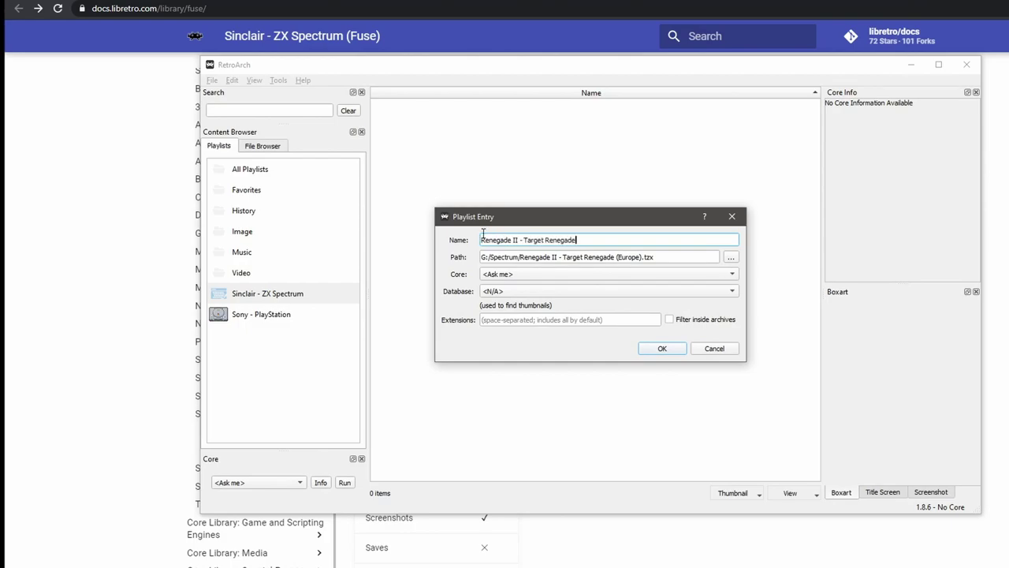
pyautogui.click(566, 279)
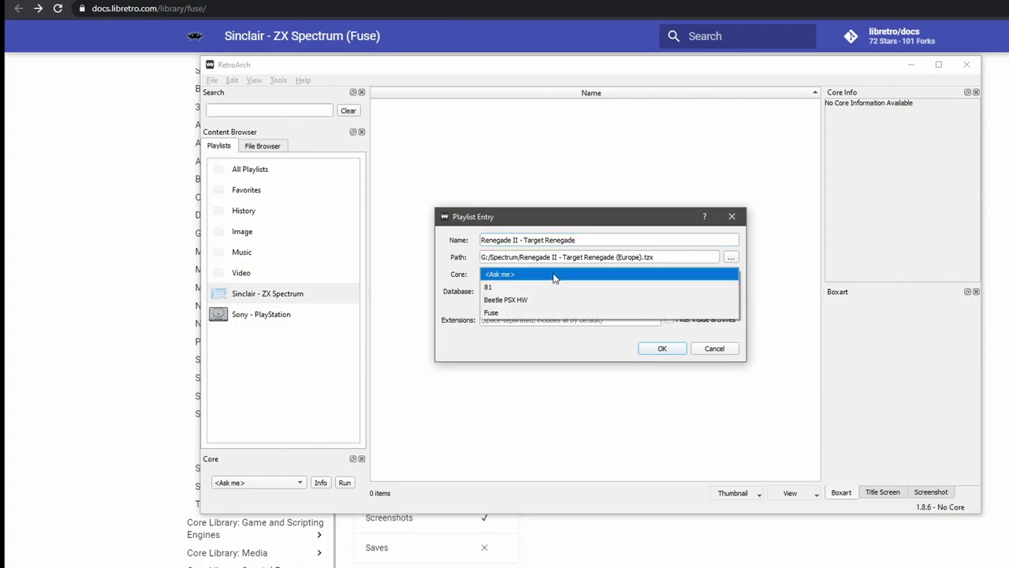
pyautogui.click(527, 315)
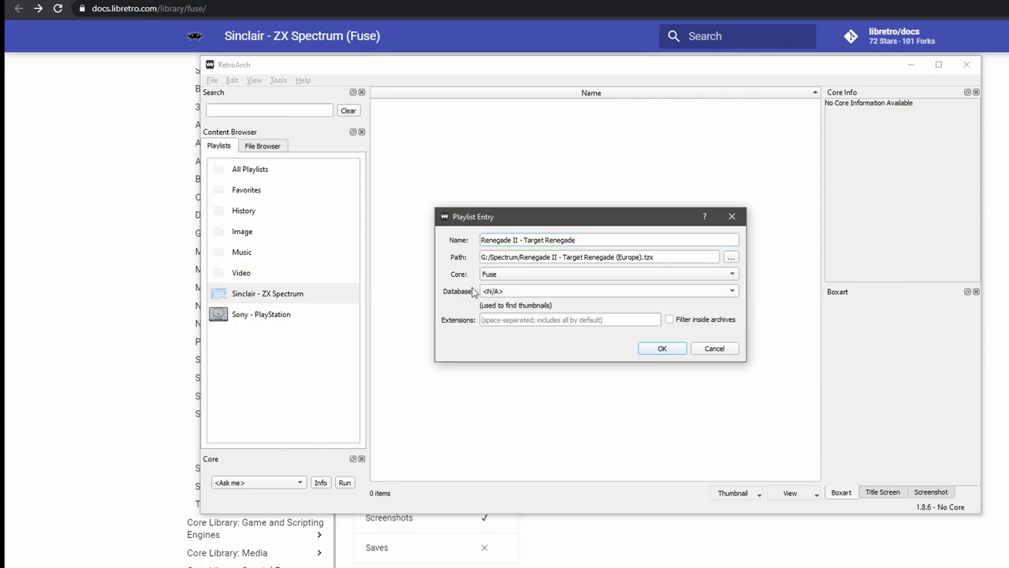
pyautogui.click(554, 291)
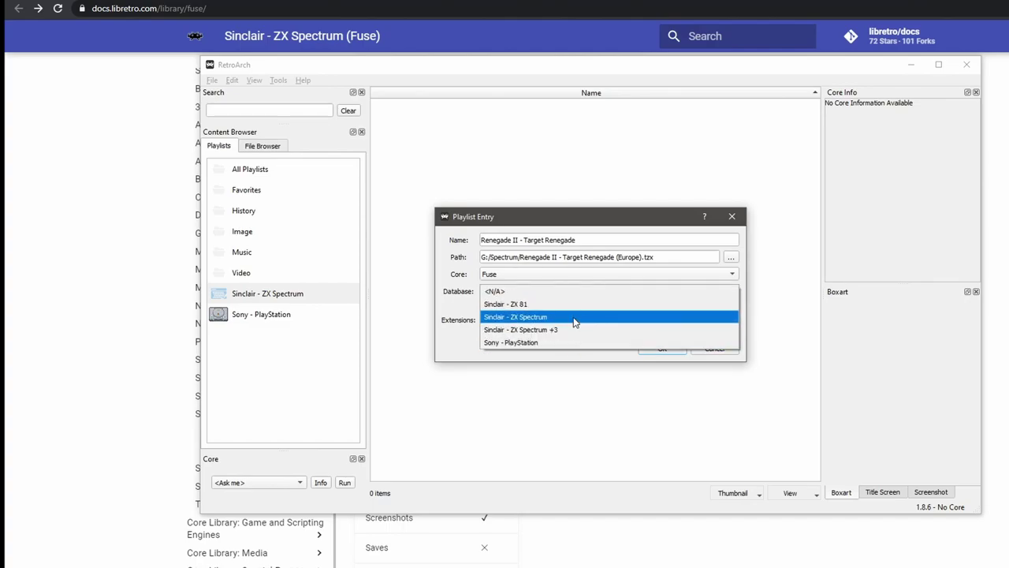
pyautogui.click(575, 317)
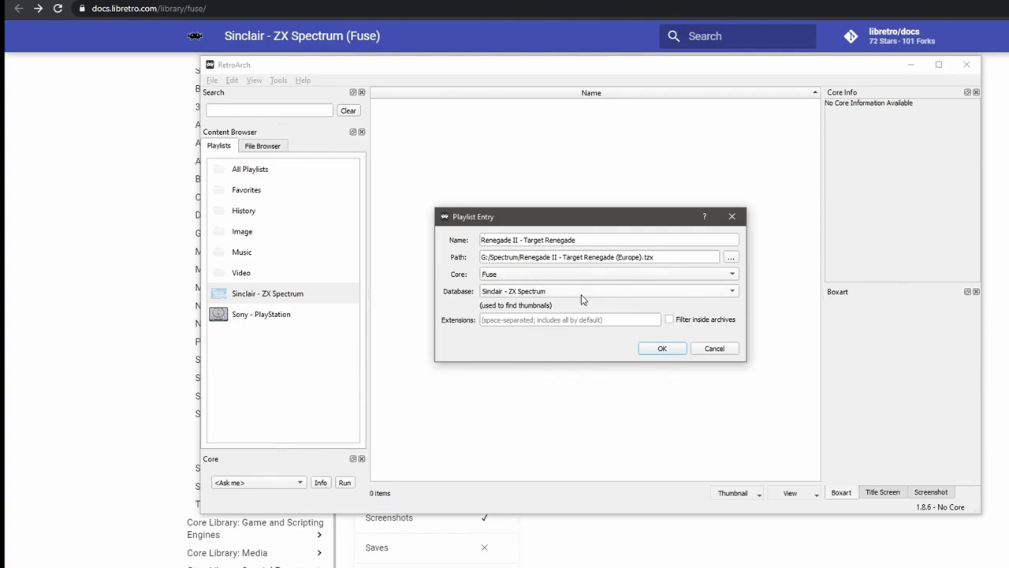
pyautogui.click(661, 349)
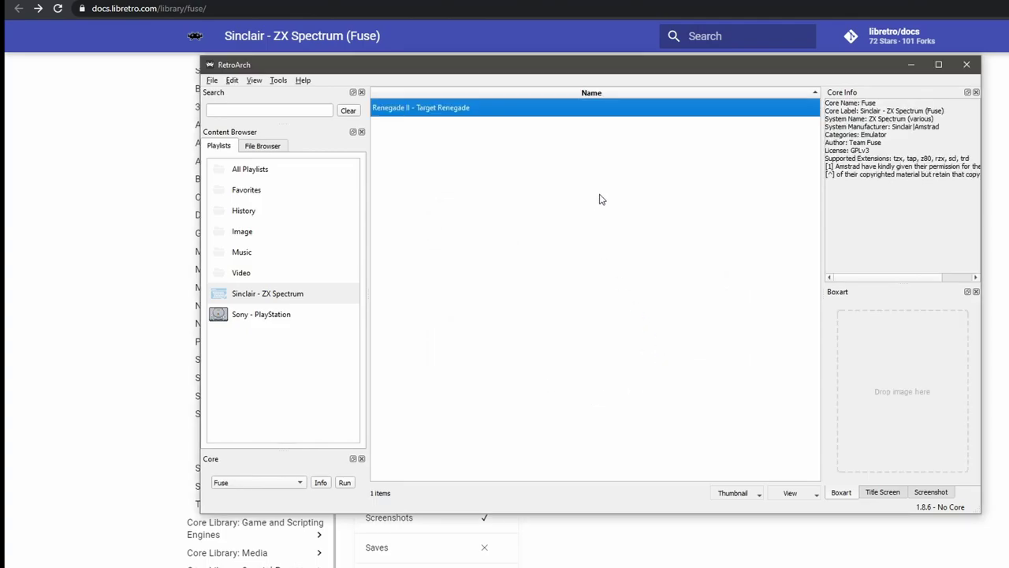
# Choose the Spectrum folder on the Steam (G:) drive as a folder to add to the playlist
pyautogui.rightClick(474, 223)
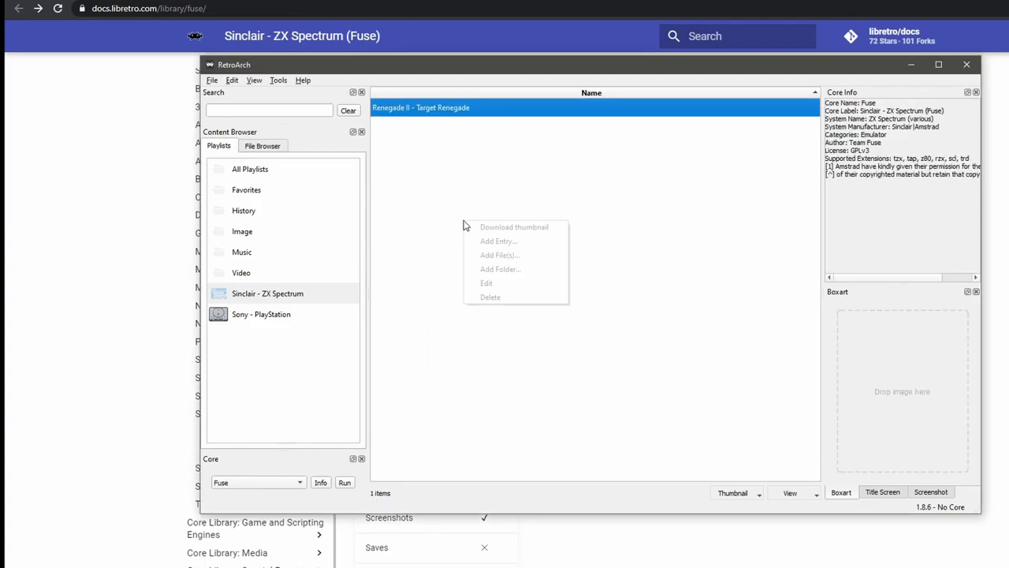
pyautogui.click(499, 269)
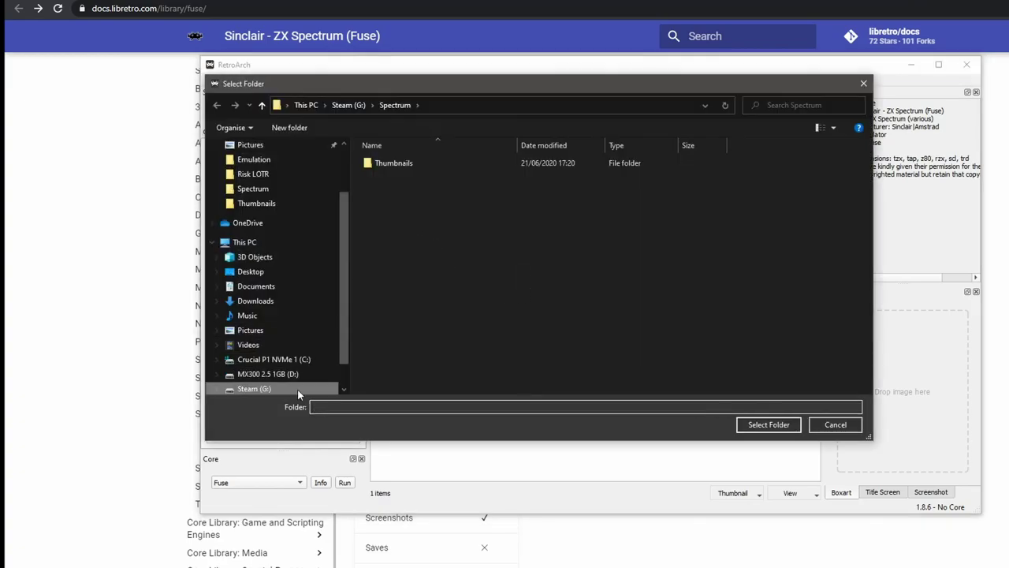
pyautogui.scroll(-1, 340, 310)
pyautogui.click(268, 359)
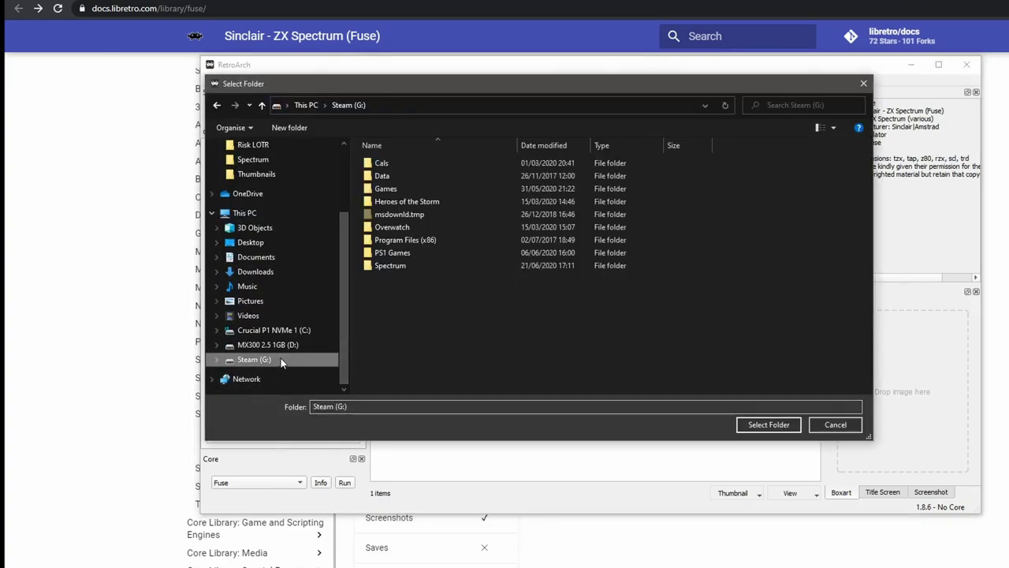
pyautogui.click(415, 268)
pyautogui.doubleClick(416, 265)
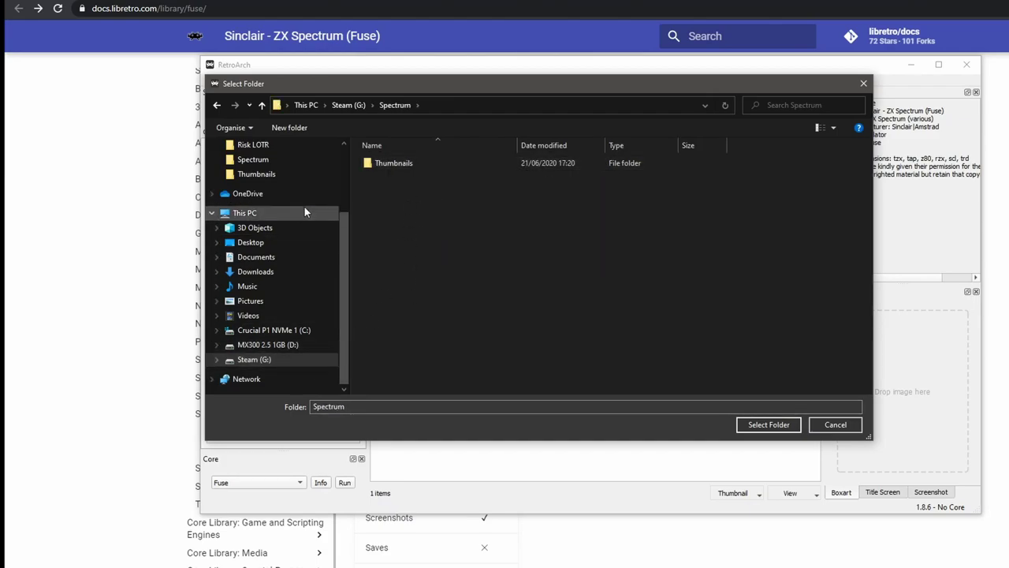
pyautogui.click(262, 105)
pyautogui.click(409, 268)
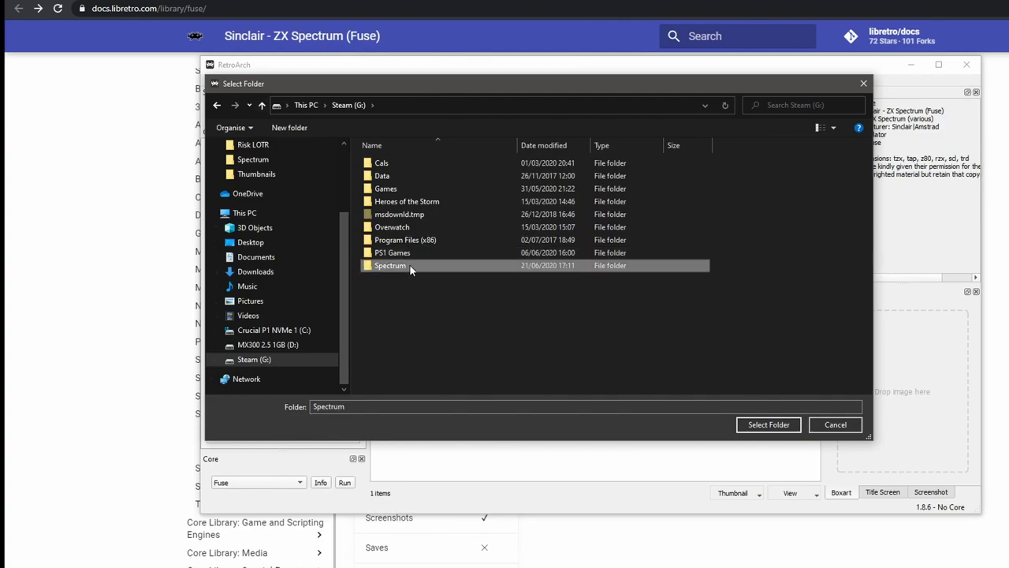
pyautogui.click(766, 424)
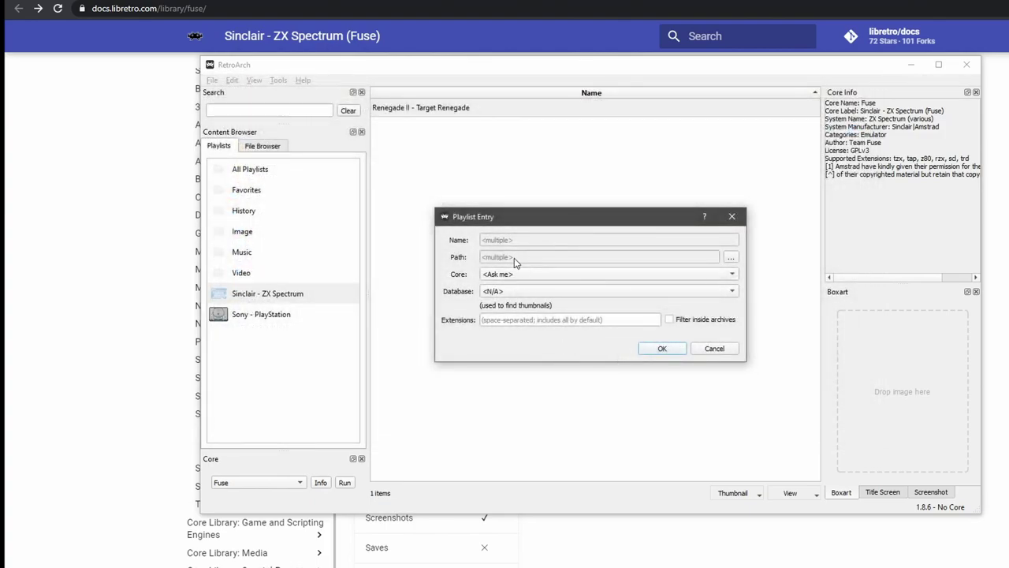
# Assign the Fuse core and Sinclair - ZX Spectrum database to the folder's games and add them to the playlist
pyautogui.click(544, 276)
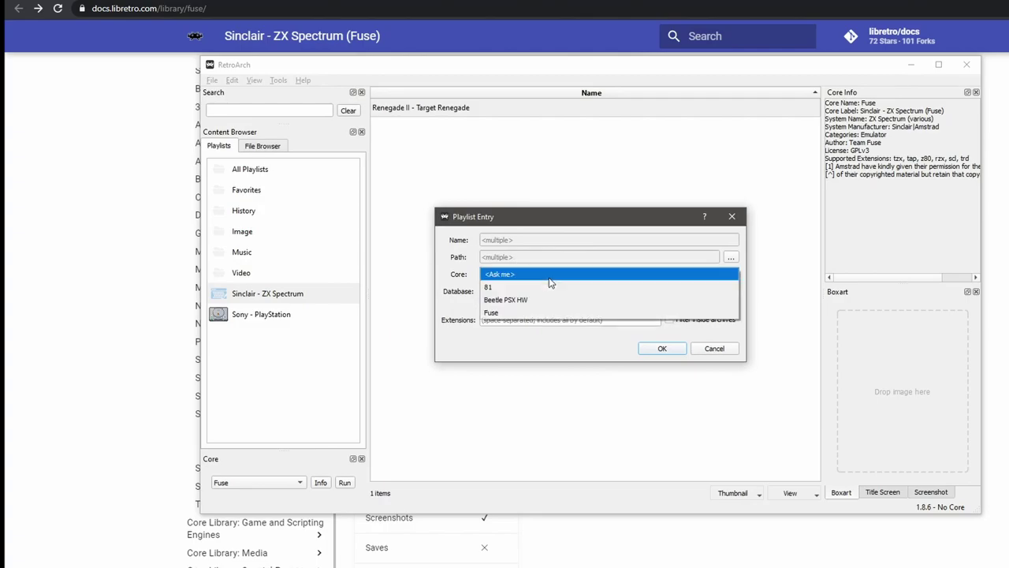
pyautogui.click(541, 313)
pyautogui.click(532, 291)
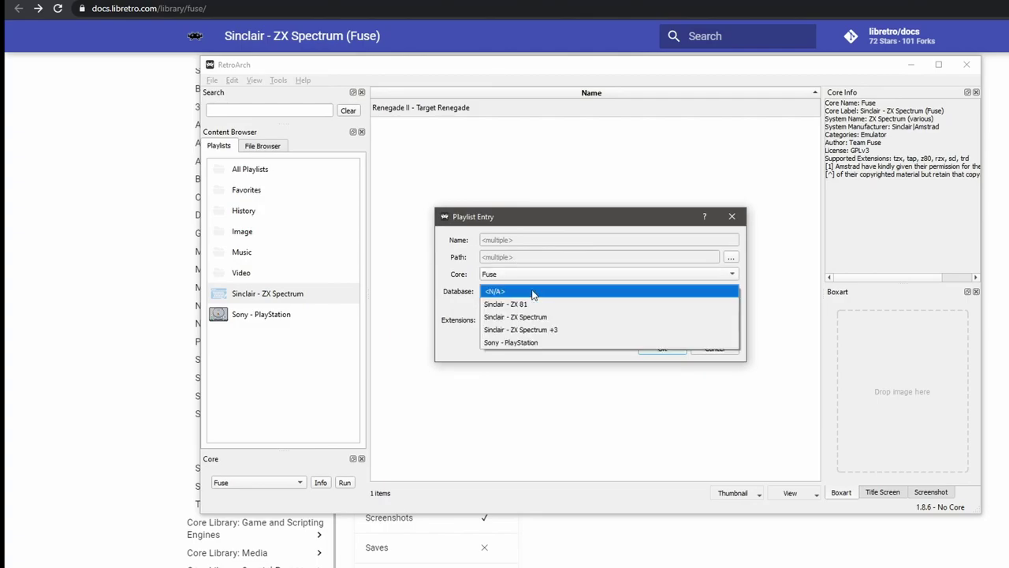
pyautogui.click(559, 318)
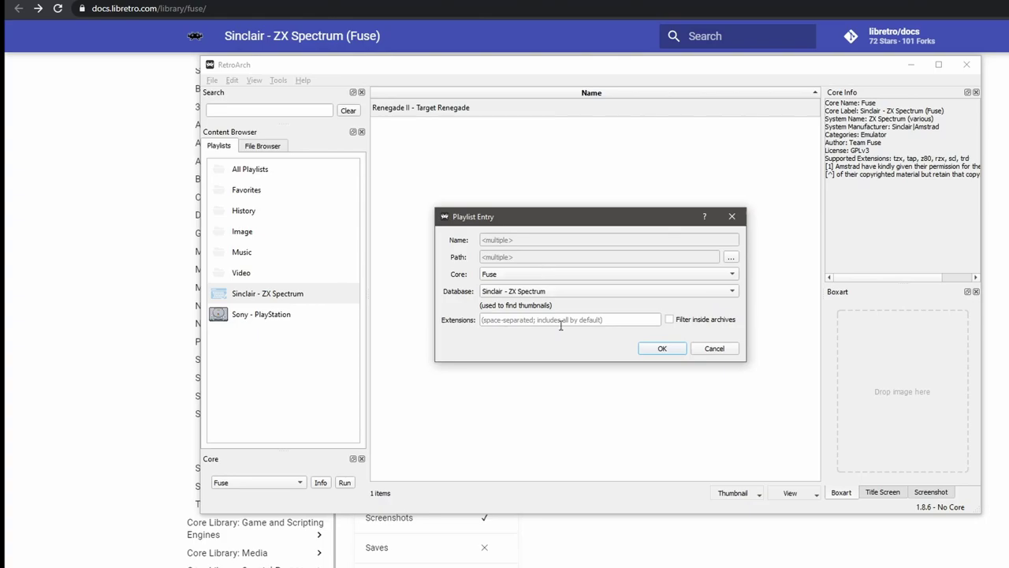
pyautogui.click(662, 349)
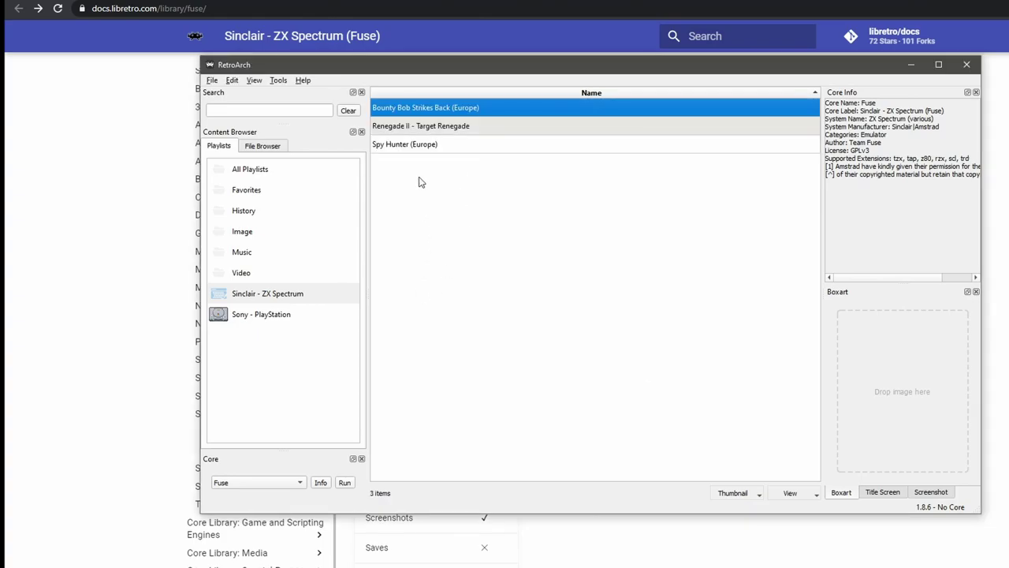
pyautogui.rightClick(449, 216)
pyautogui.click(474, 175)
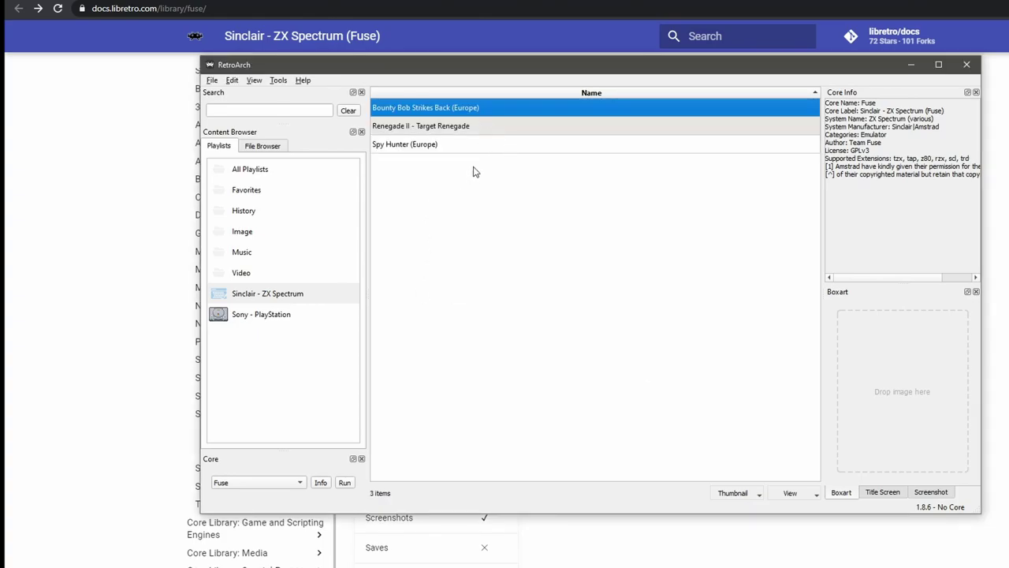
# Try to download the thumbnail for Bounty Bob Strikes Back (Europe)
pyautogui.rightClick(491, 114)
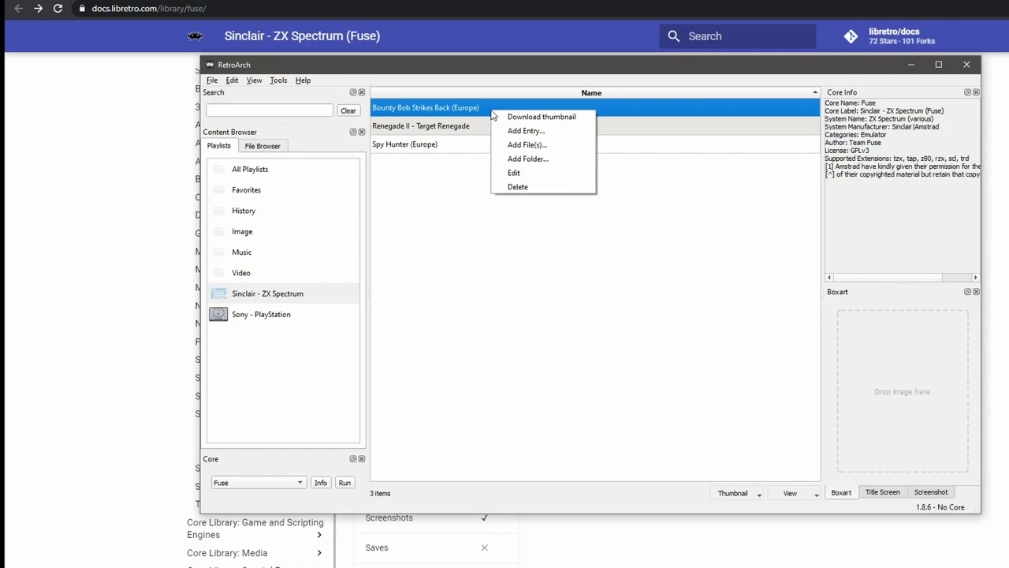
pyautogui.click(542, 116)
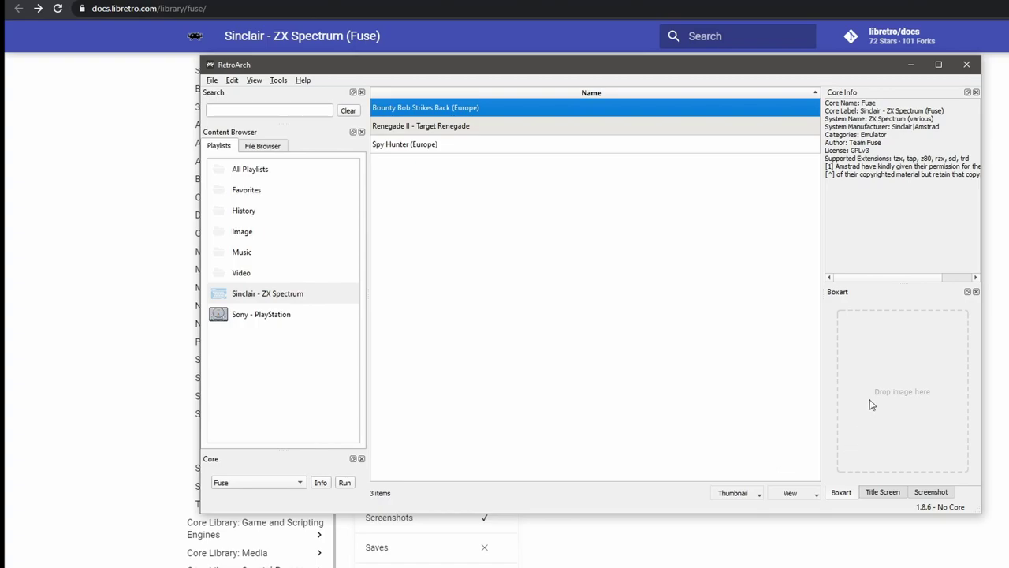
# Bring up the Spectrum Thumbnails folder in File Explorer and place its window alongside the playlist
pyautogui.click(349, 567)
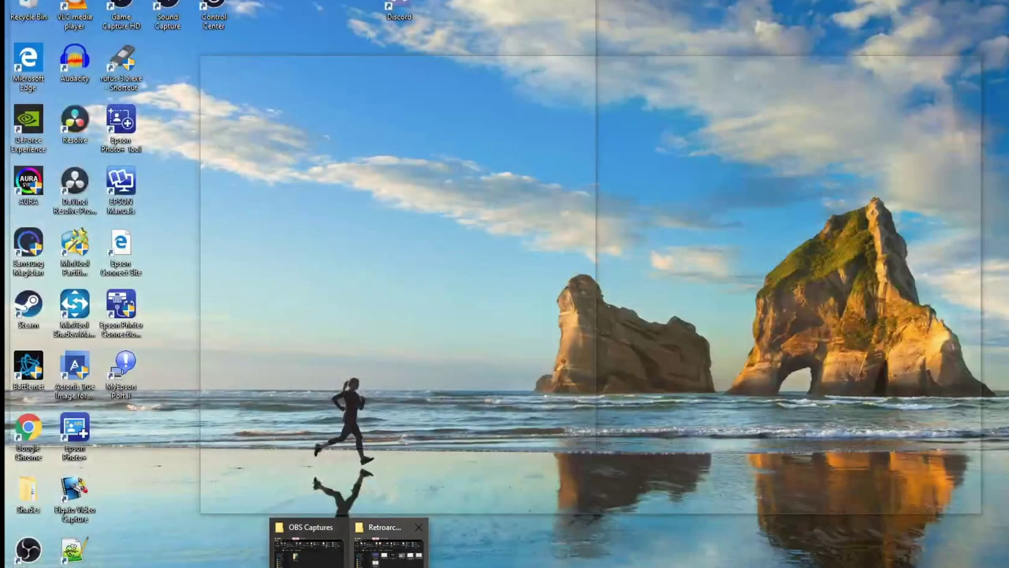
pyautogui.click(388, 550)
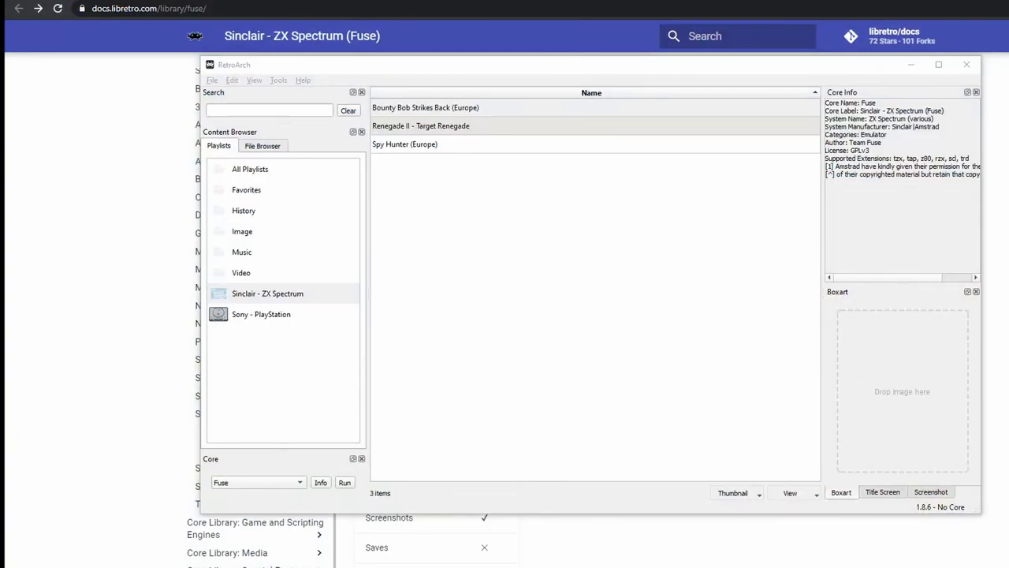
pyautogui.moveTo(0, 12); pyautogui.dragTo(249, 196)
# Assign Bounty Bob Strikes Back.jpg from the Thumbnails folder as boxart for the Bounty Bob Strikes Back (Europe) entry
pyautogui.click(538, 111)
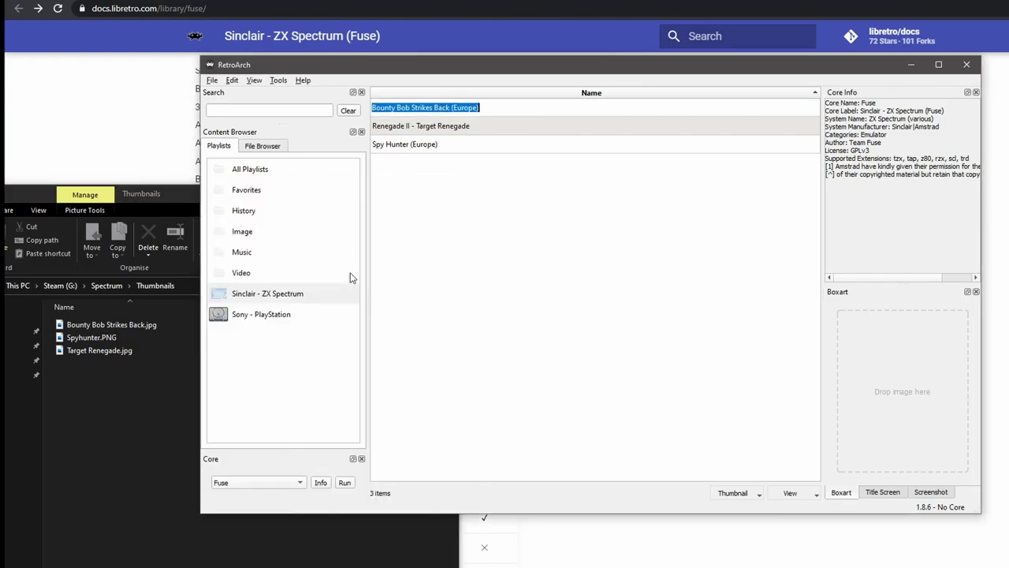
pyautogui.click(262, 379)
pyautogui.click(482, 110)
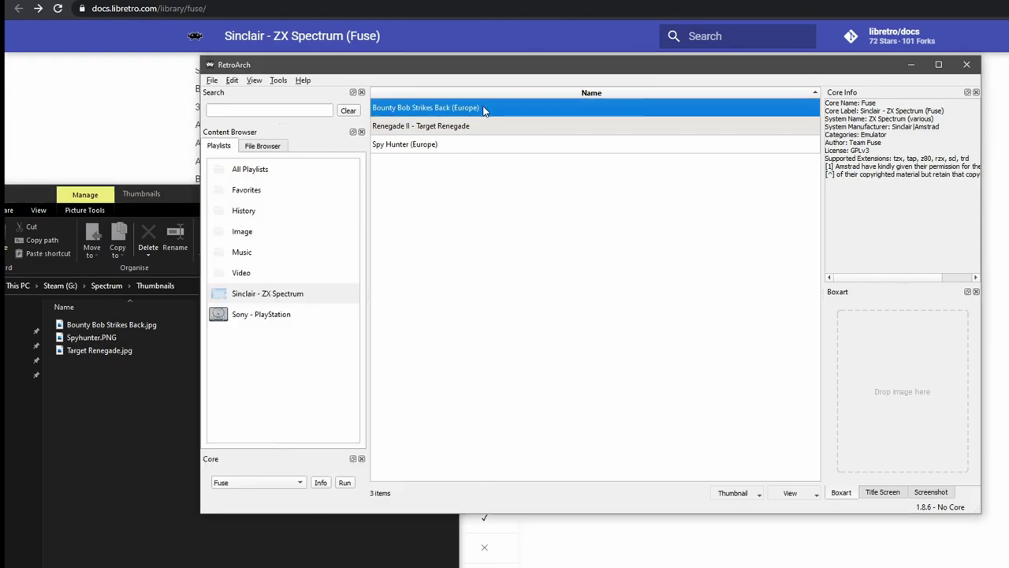
pyautogui.click(402, 546)
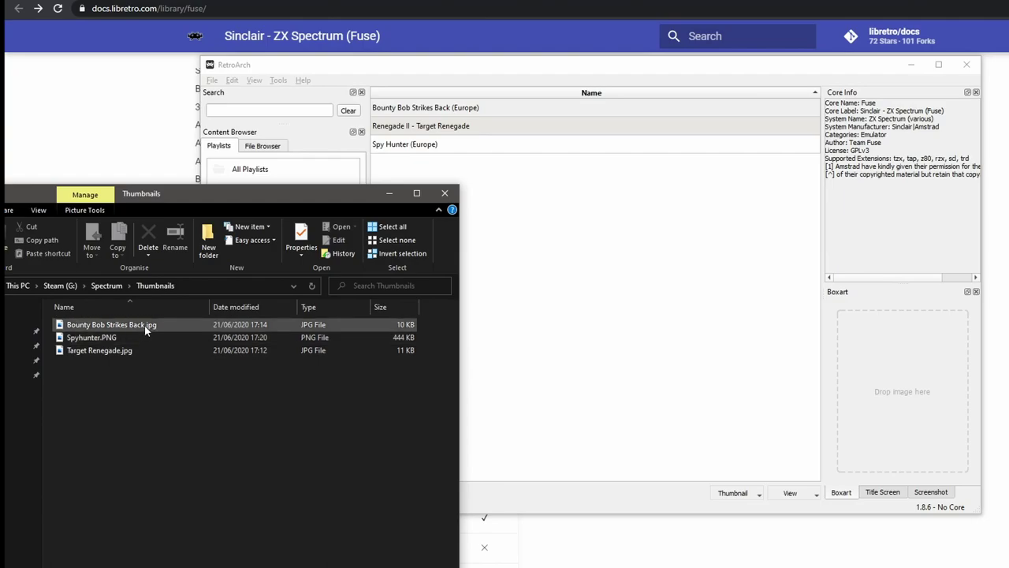
pyautogui.moveTo(147, 327); pyautogui.dragTo(890, 418)
pyautogui.click(492, 107)
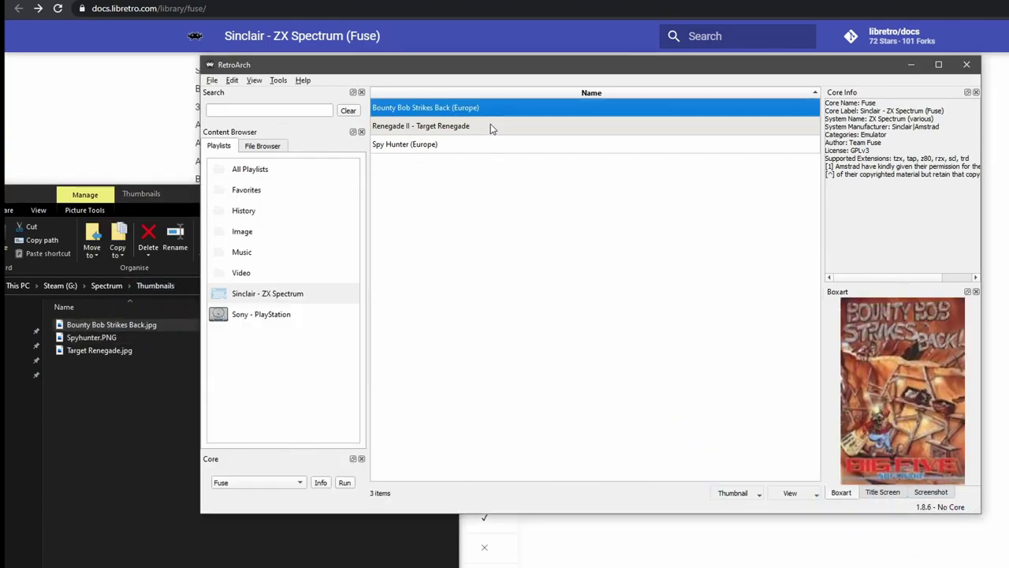
# Assign Target Renegade.jpg as boxart for Renegade II - Target Renegade and Spyhunter.PNG for Spy Hunter (Europe)
pyautogui.click(493, 128)
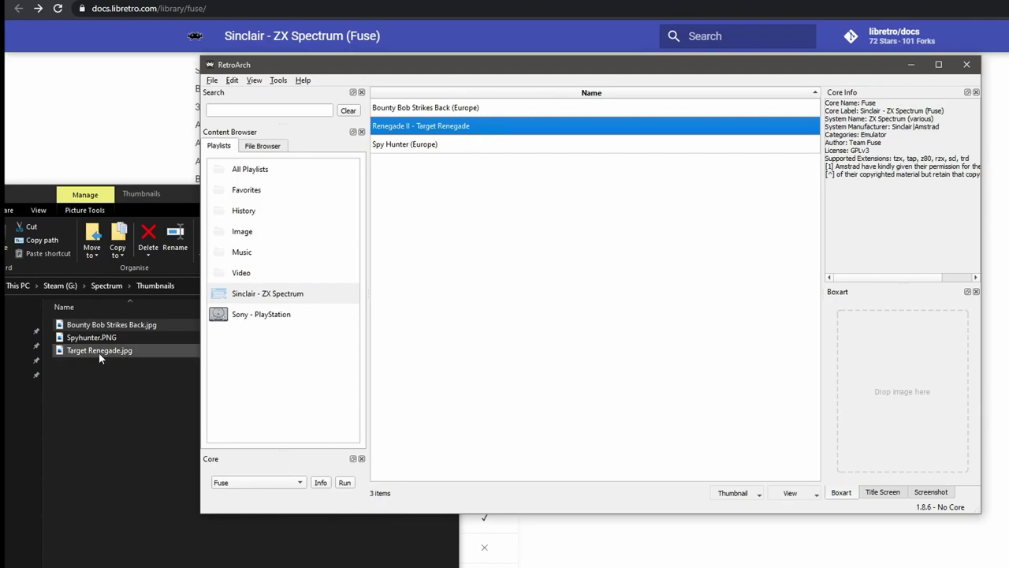
pyautogui.moveTo(103, 357); pyautogui.dragTo(896, 407)
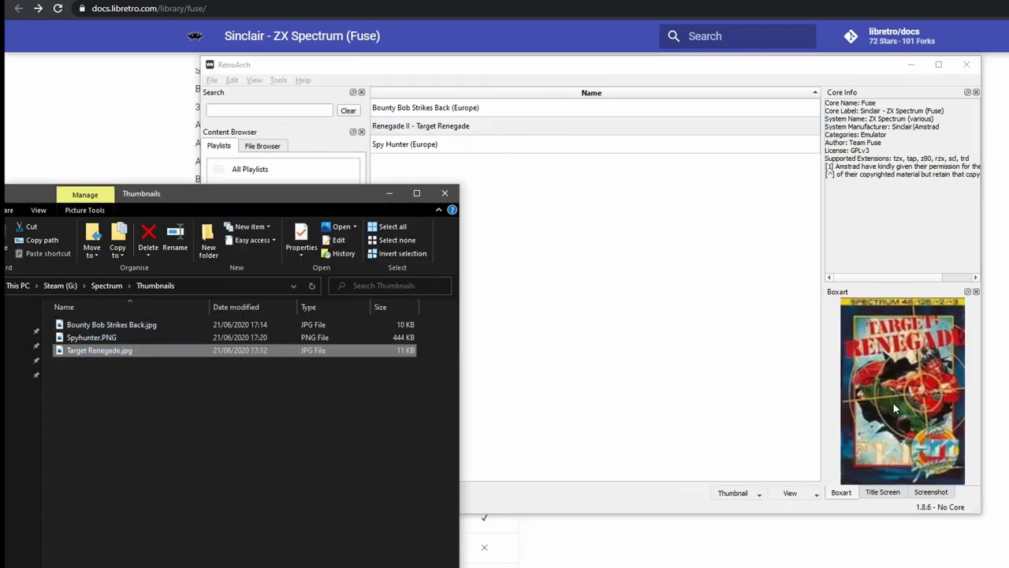
pyautogui.click(451, 143)
pyautogui.moveTo(135, 336); pyautogui.dragTo(930, 442)
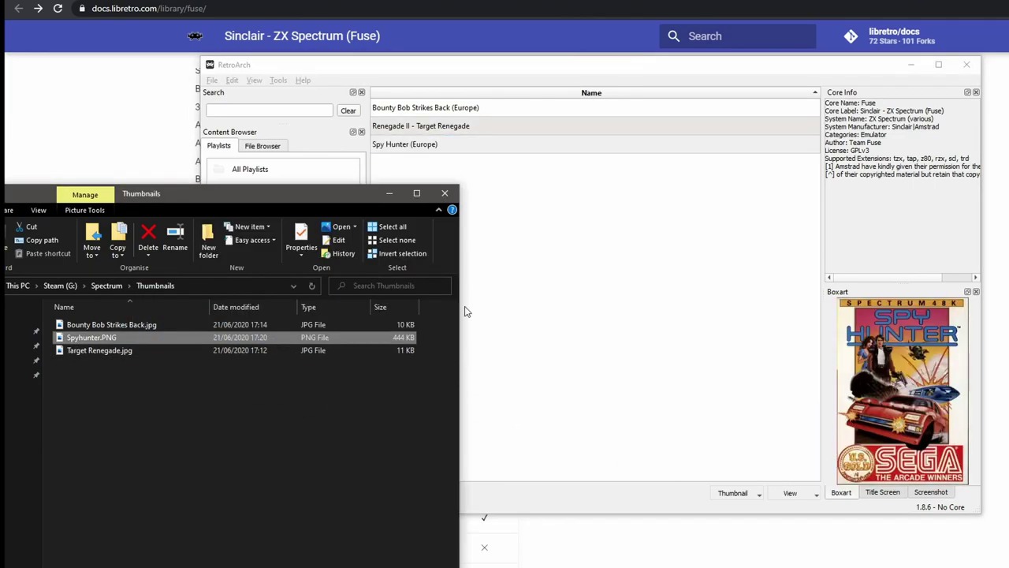
# Minimize the Thumbnails folder and check the boxart of each of the three ZX Spectrum playlist entries
pyautogui.click(390, 192)
pyautogui.click(502, 125)
pyautogui.click(492, 107)
pyautogui.click(487, 125)
pyautogui.click(488, 149)
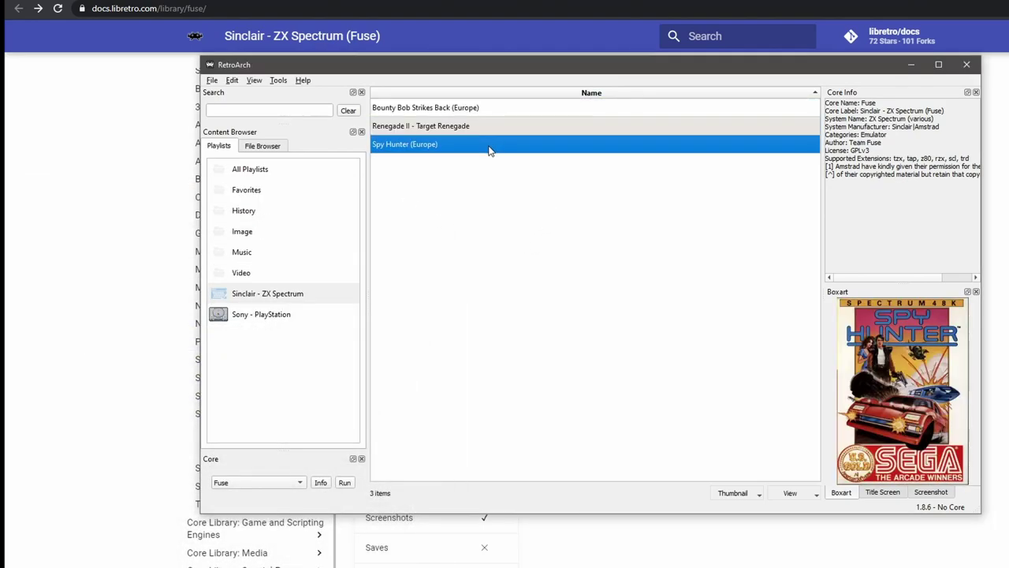
pyautogui.click(462, 127)
pyautogui.click(467, 109)
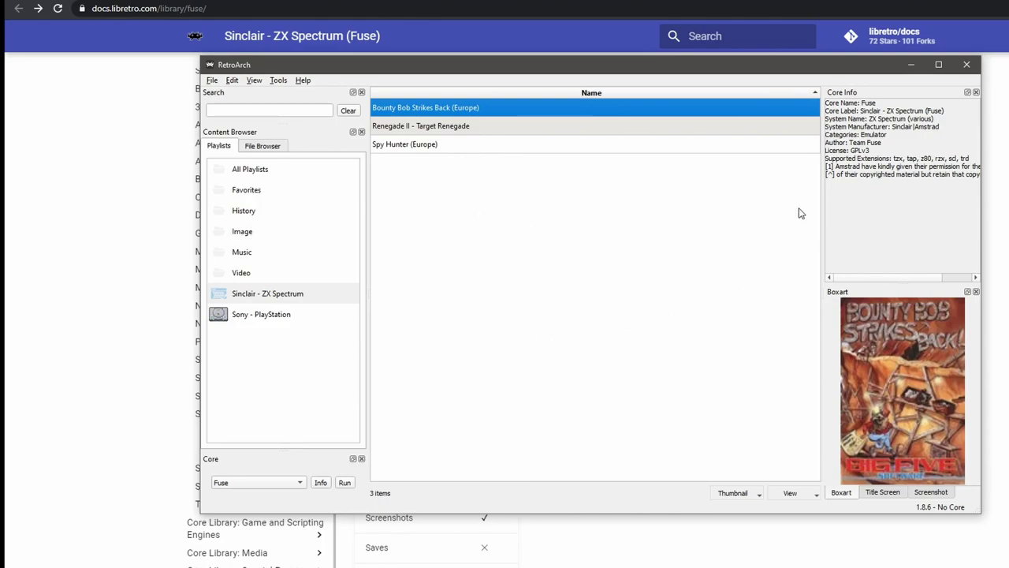
# Close the desktop menu and quit RetroArch from its main menu
pyautogui.click(968, 66)
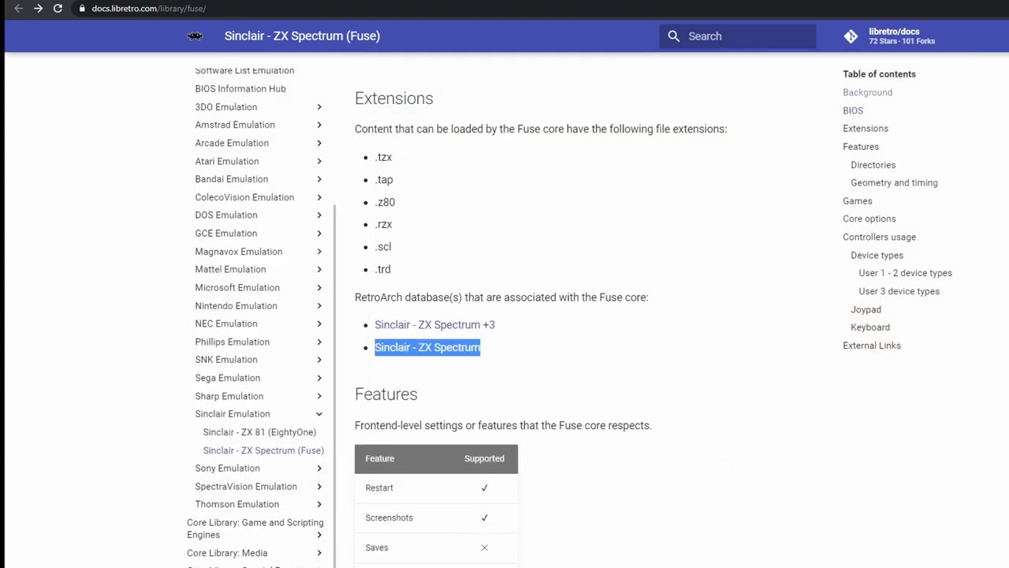
pyautogui.click(446, 566)
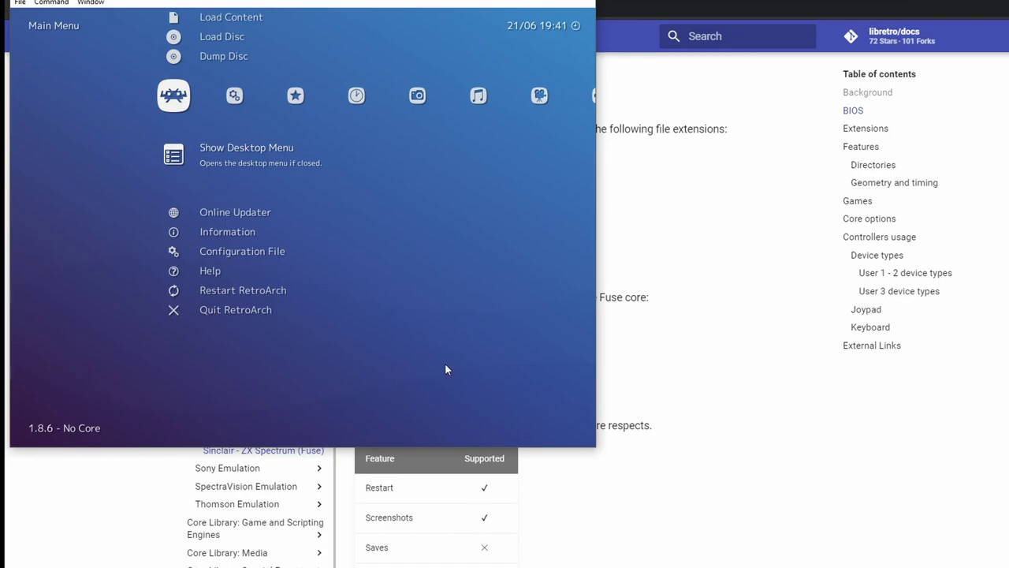
pyautogui.press('Down')
pyautogui.press('Down')
pyautogui.press('Down')
pyautogui.press('Down')
pyautogui.press('Down')
pyautogui.press('Down')
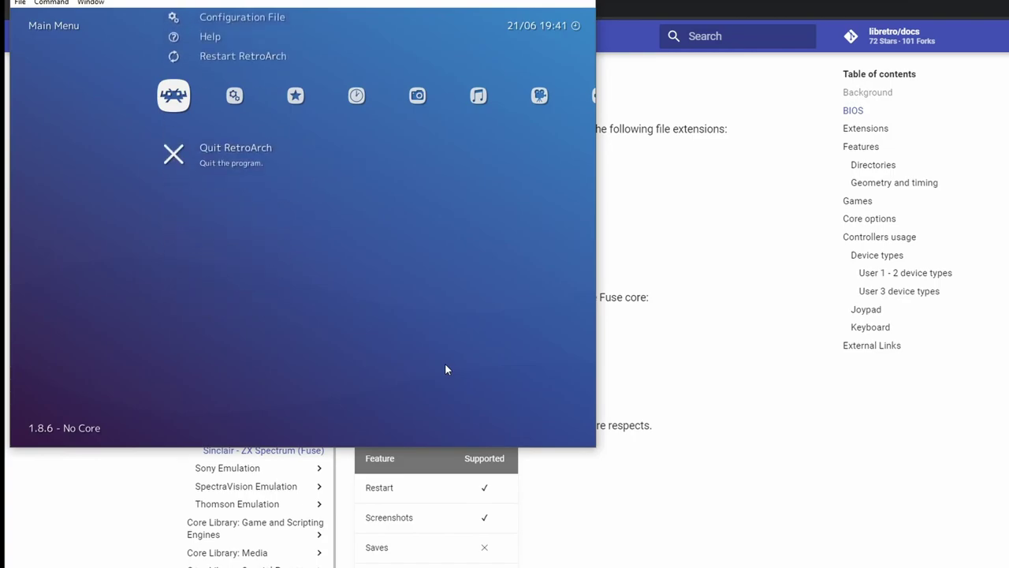
pyautogui.press('Return')
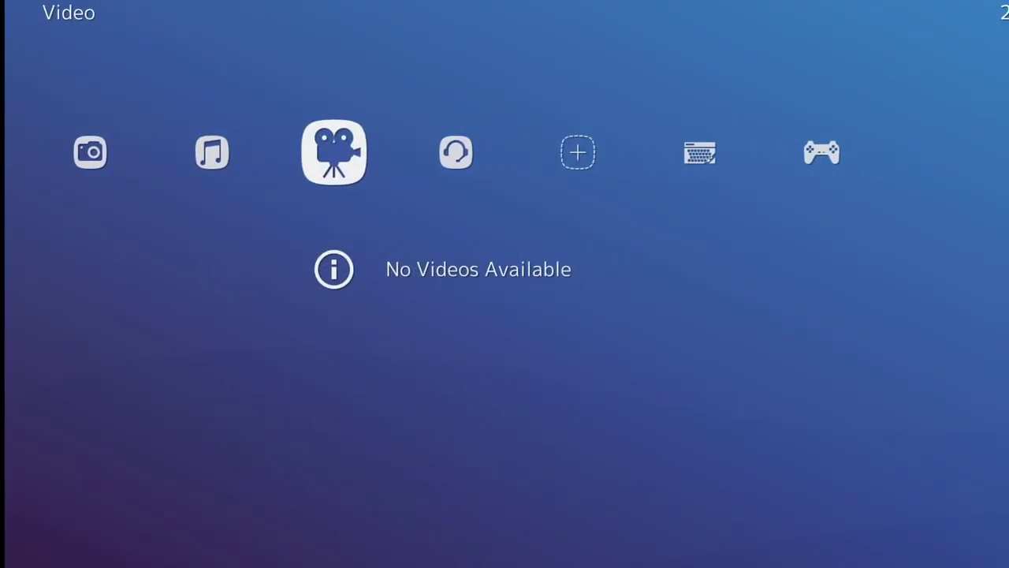
# Go to the Sinclair - ZX Spectrum playlist in the full-screen menu and look through its entries and their boxart
pyautogui.press('Right')
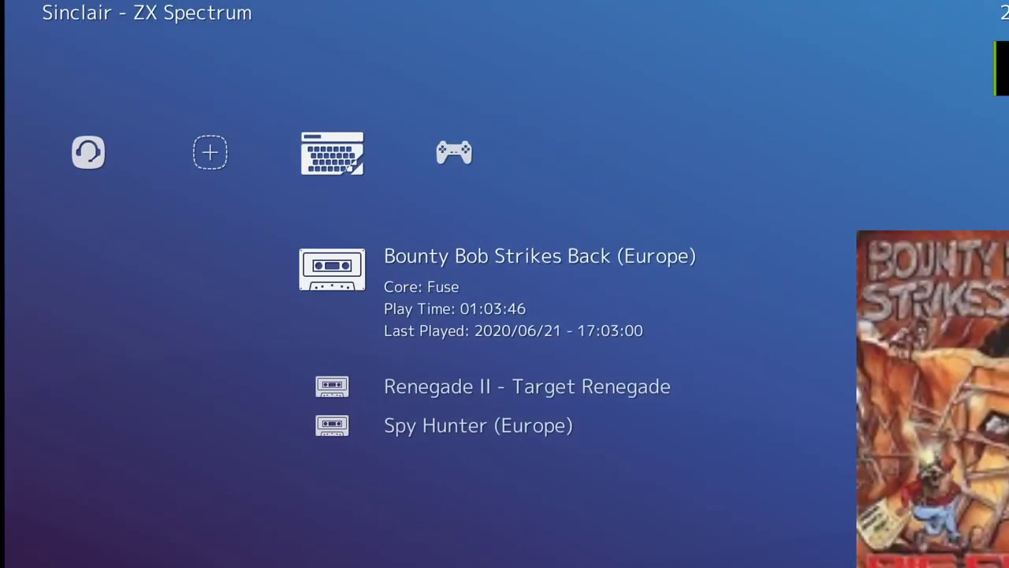
pyautogui.press('Down')
pyautogui.press('Down')
pyautogui.press('Up')
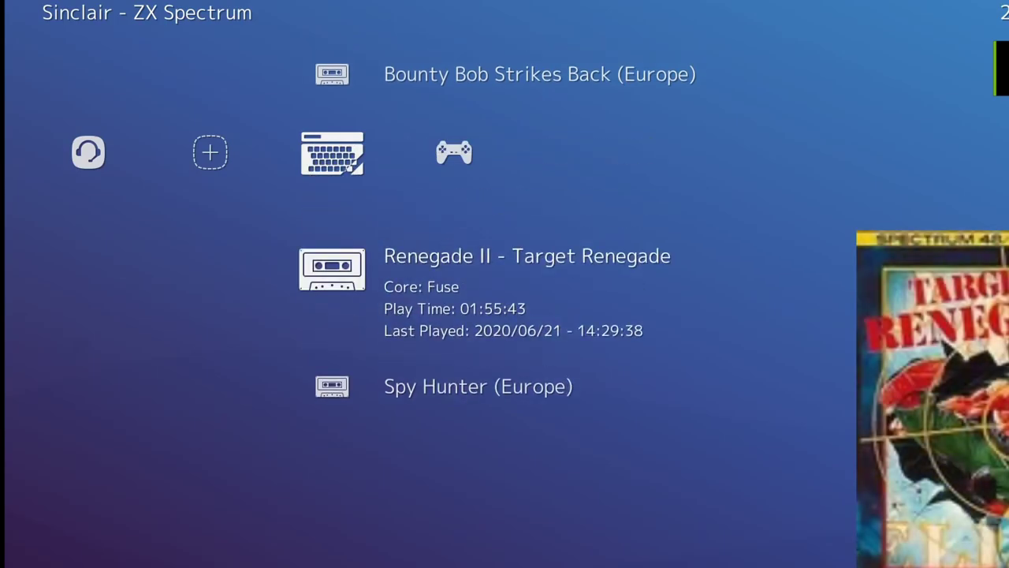
pyautogui.press('Up')
pyautogui.press('Down')
pyautogui.press('Down')
pyautogui.press('Up')
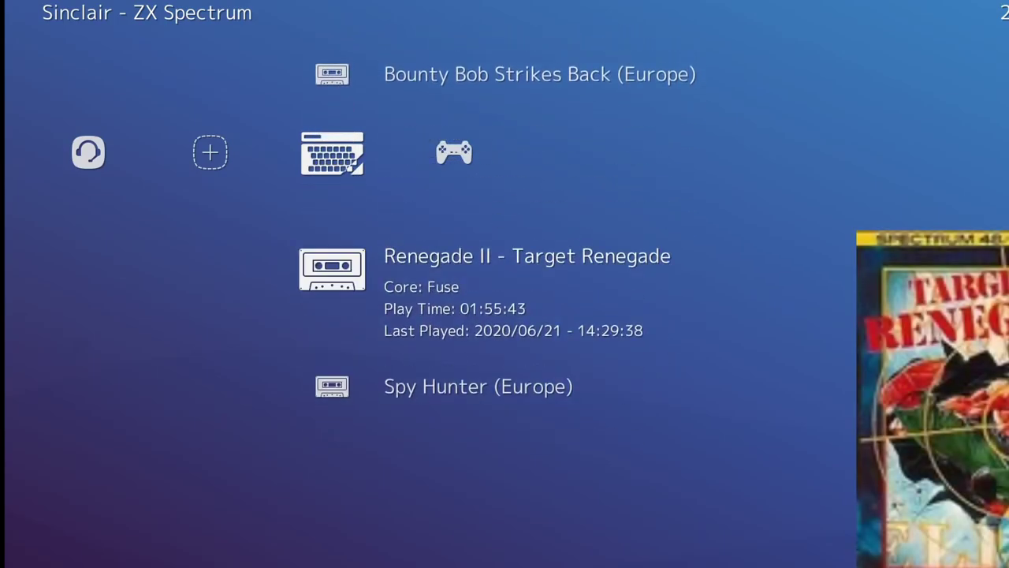
pyautogui.press('Up')
pyautogui.press('Down')
pyautogui.press('Down')
pyautogui.press('Down')
pyautogui.press('Up')
pyautogui.press('Up')
pyautogui.press('Up')
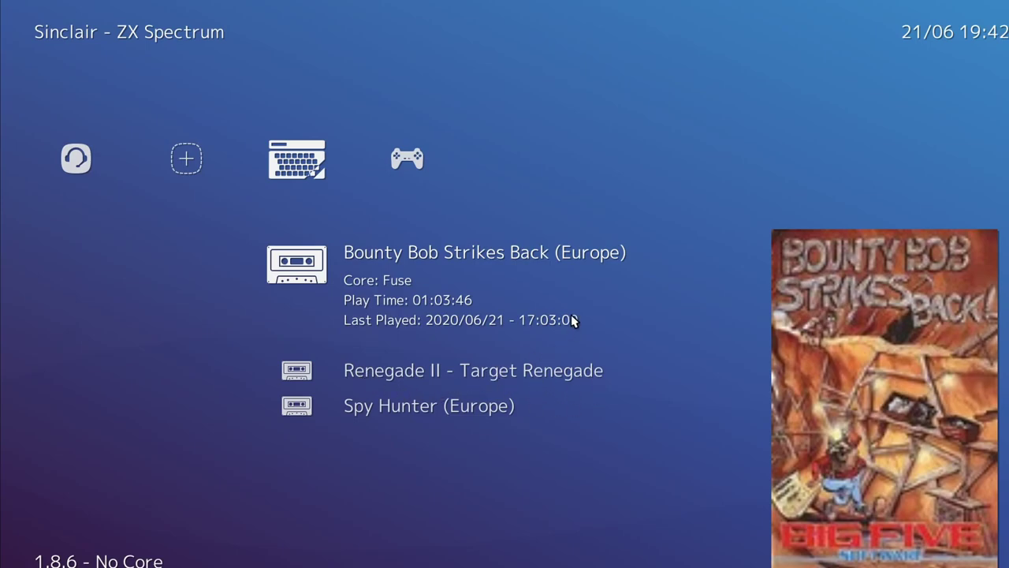
# Launch Renegade II - Target Renegade from the Sinclair - ZX Spectrum playlist
pyautogui.press('Down')
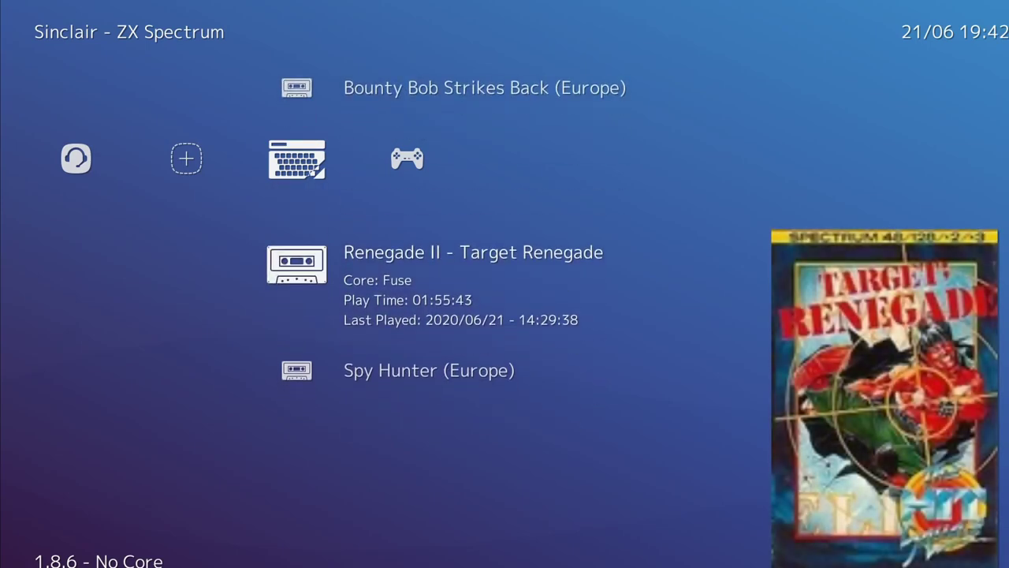
pyautogui.press('Return')
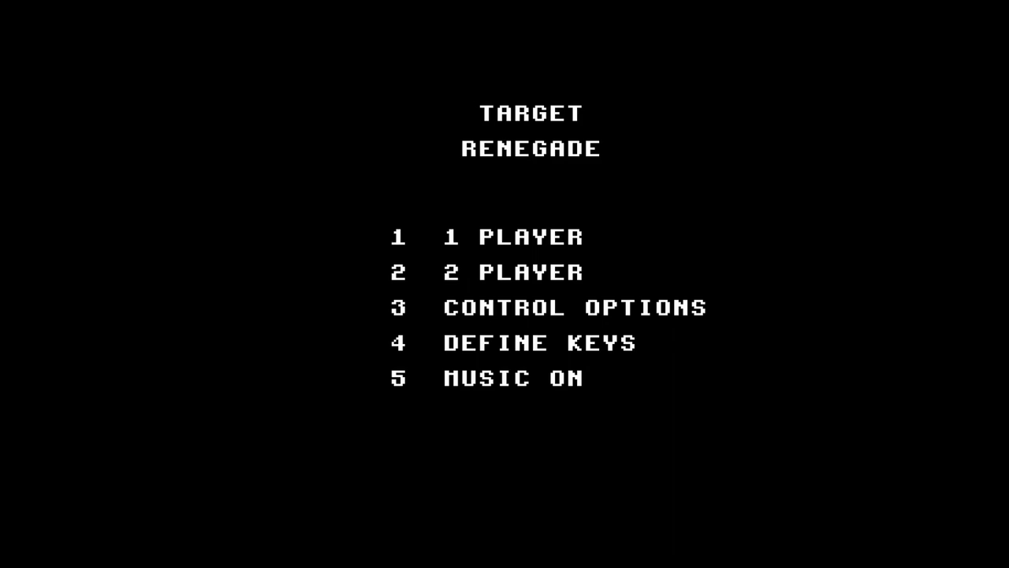
# Open the Controls settings for the running Target Renegade game
pyautogui.press('F1')
pyautogui.press('Down')
pyautogui.press('Down')
pyautogui.press('Down')
pyautogui.press('Down')
pyautogui.press('Down')
pyautogui.press('Down')
pyautogui.press('Down')
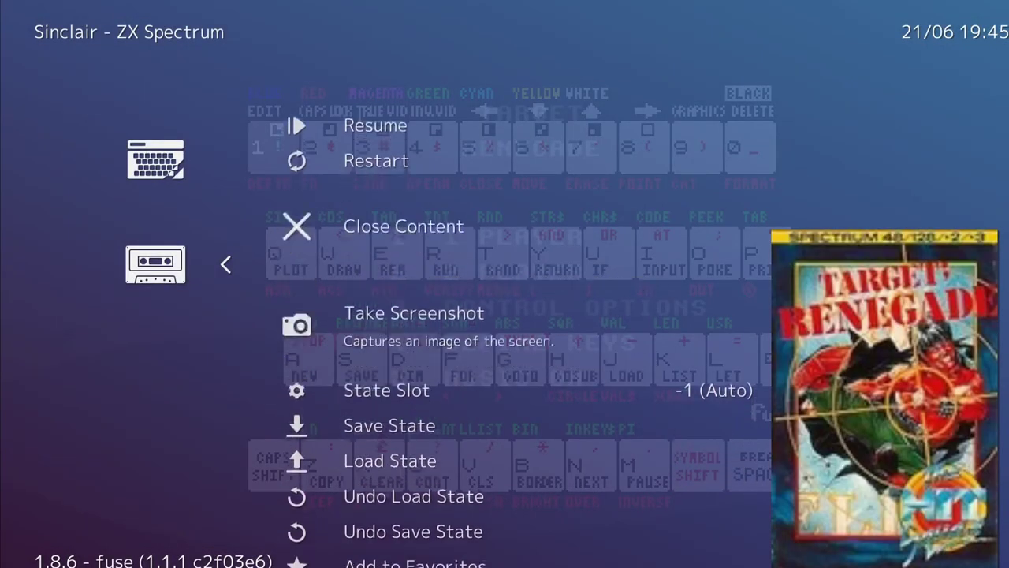
pyautogui.press('Down')
pyautogui.press('Down')
pyautogui.press('Down')
pyautogui.press('Down')
pyautogui.press('Down')
pyautogui.press('Down')
pyautogui.press('Down')
pyautogui.press('Down')
pyautogui.press('Down')
pyautogui.press('Down')
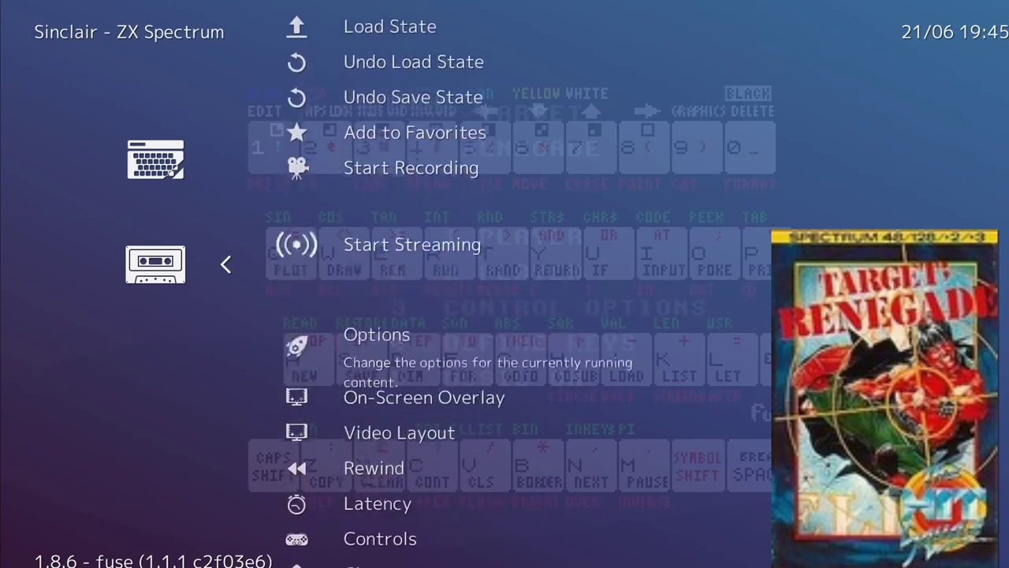
pyautogui.press('Return')
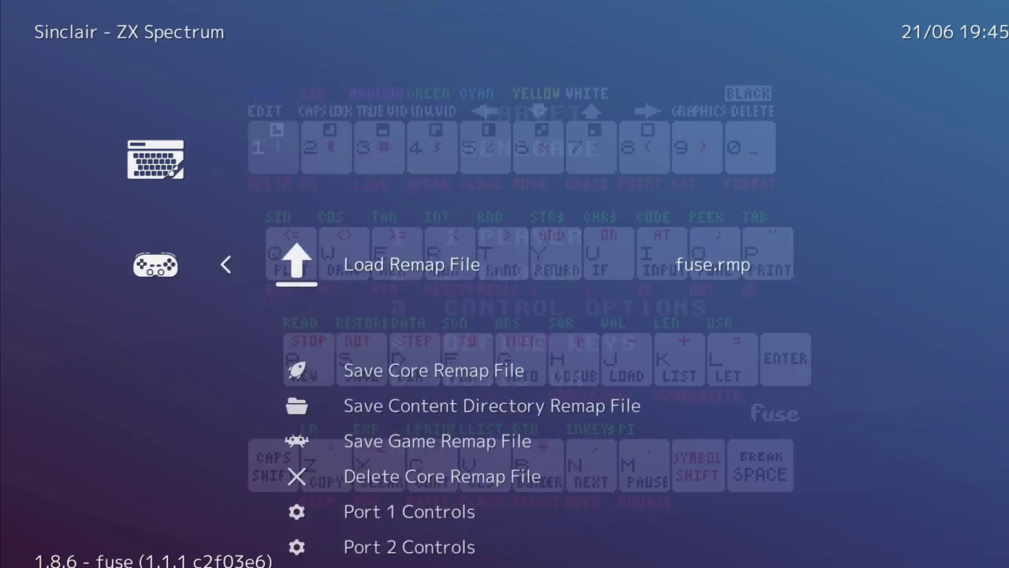
# Open the Port 1 Controls
pyautogui.press('Down')
pyautogui.press('Down')
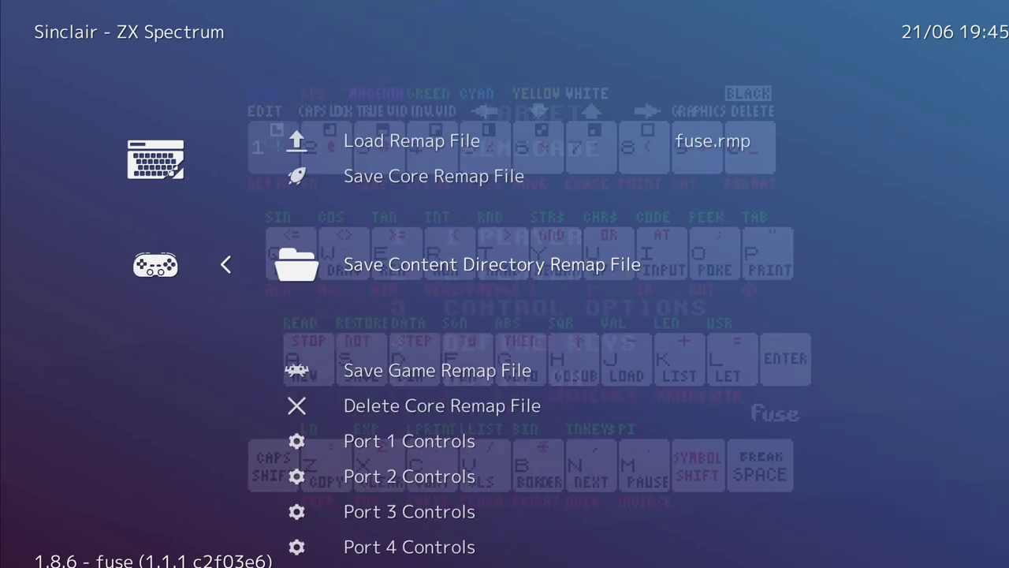
pyautogui.press('Down')
pyautogui.press('Down')
pyautogui.press('Down')
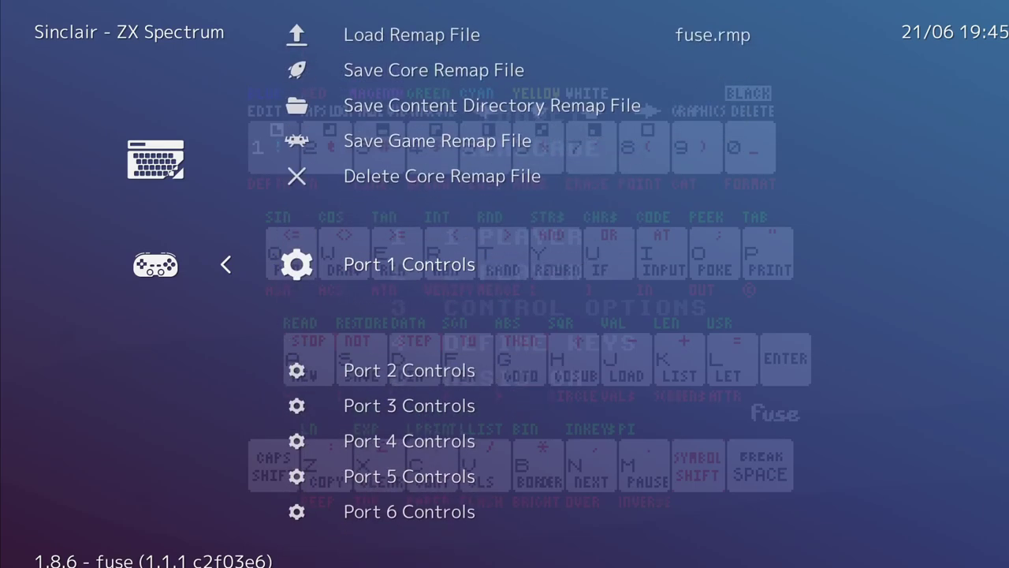
pyautogui.press('Return')
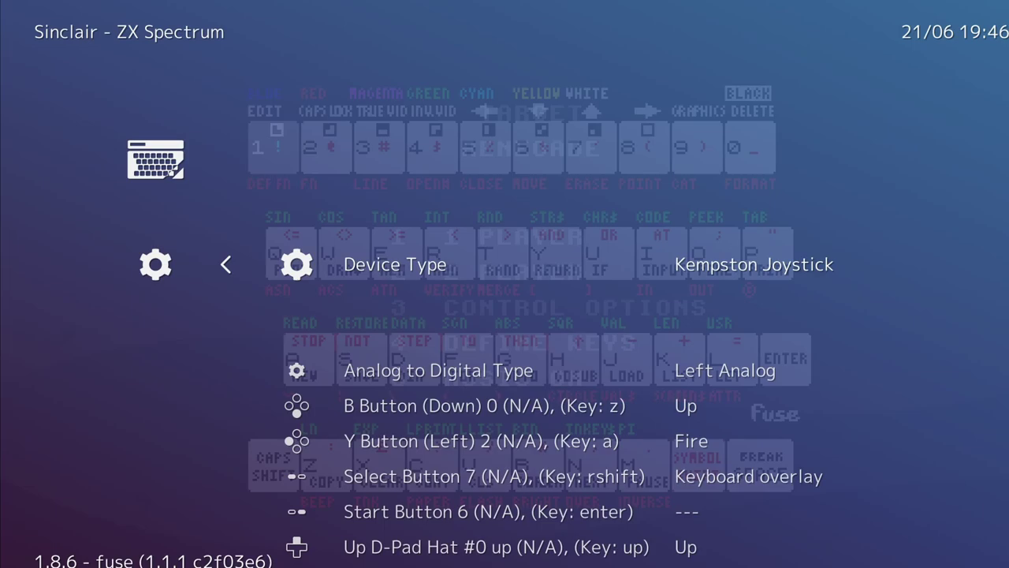
# Examine the Port 1 device type and the button mappings from the face buttons to the analog sticks
pyautogui.press('Down')
pyautogui.press('Down')
pyautogui.press('Down')
pyautogui.press('Down')
pyautogui.press('Down')
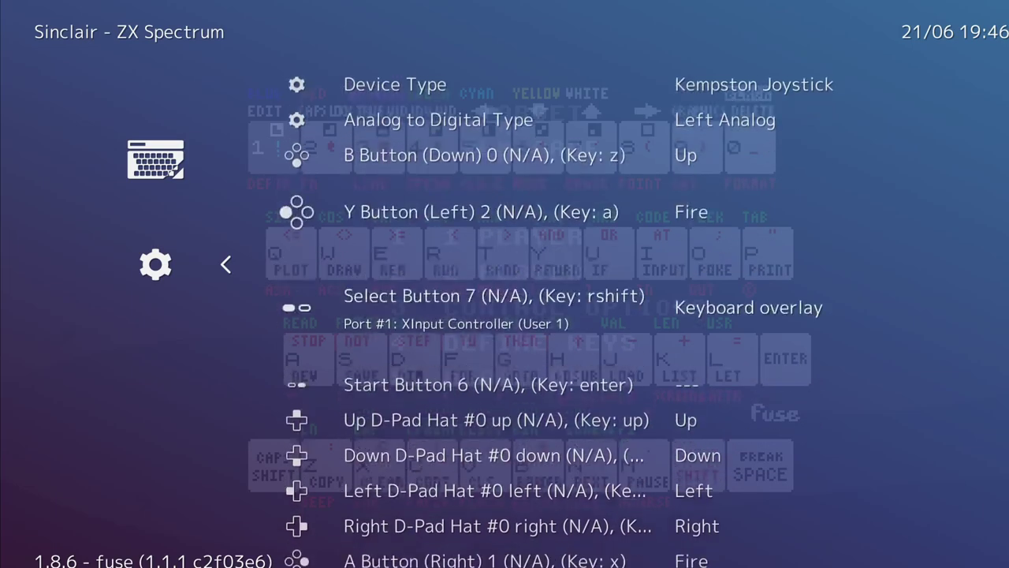
pyautogui.press('Down')
pyautogui.press('Down')
pyautogui.press('Down')
pyautogui.press('Down')
pyautogui.press('Down')
pyautogui.press('Down')
pyautogui.press('Down')
pyautogui.press('Down')
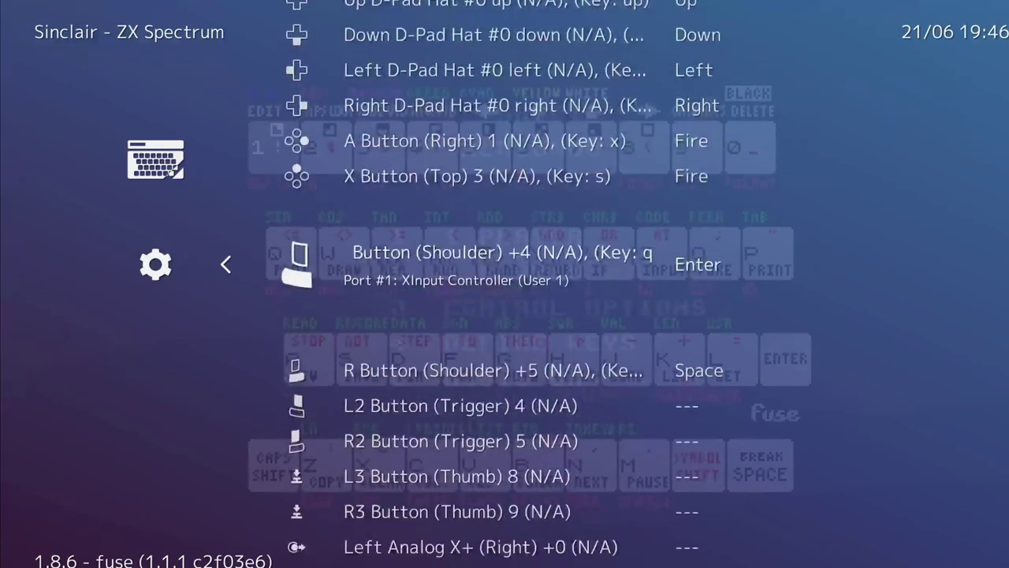
pyautogui.press('Down')
pyautogui.press('Down')
pyautogui.press('Down')
pyautogui.press('Down')
pyautogui.press('Down')
pyautogui.press('Down')
pyautogui.press('Down')
pyautogui.press('Down')
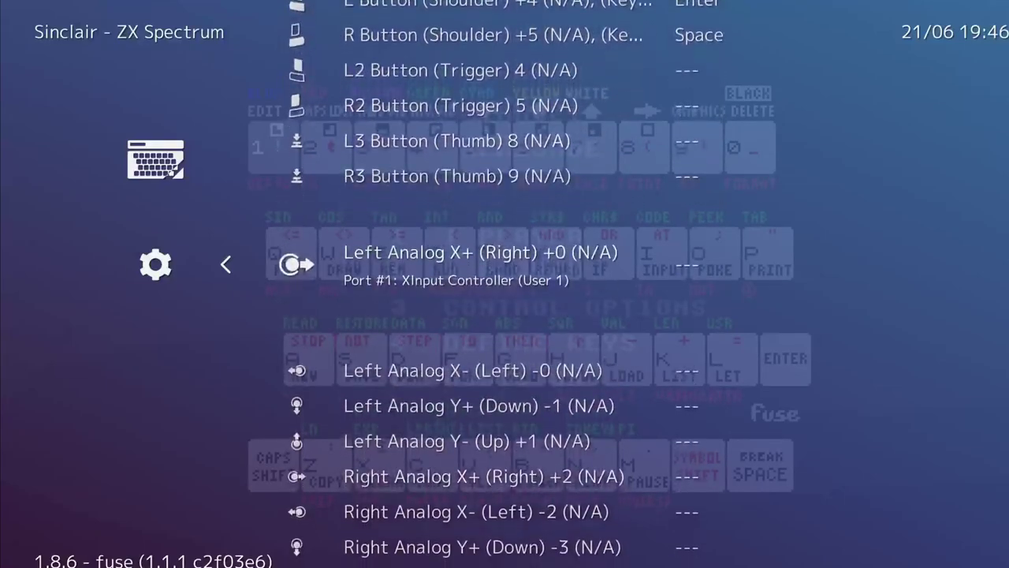
pyautogui.press('Up')
pyautogui.press('Up')
pyautogui.press('Up')
pyautogui.press('Up')
pyautogui.press('Up')
pyautogui.press('Up')
pyautogui.press('Up')
pyautogui.press('Up')
pyautogui.press('Up')
pyautogui.press('Up')
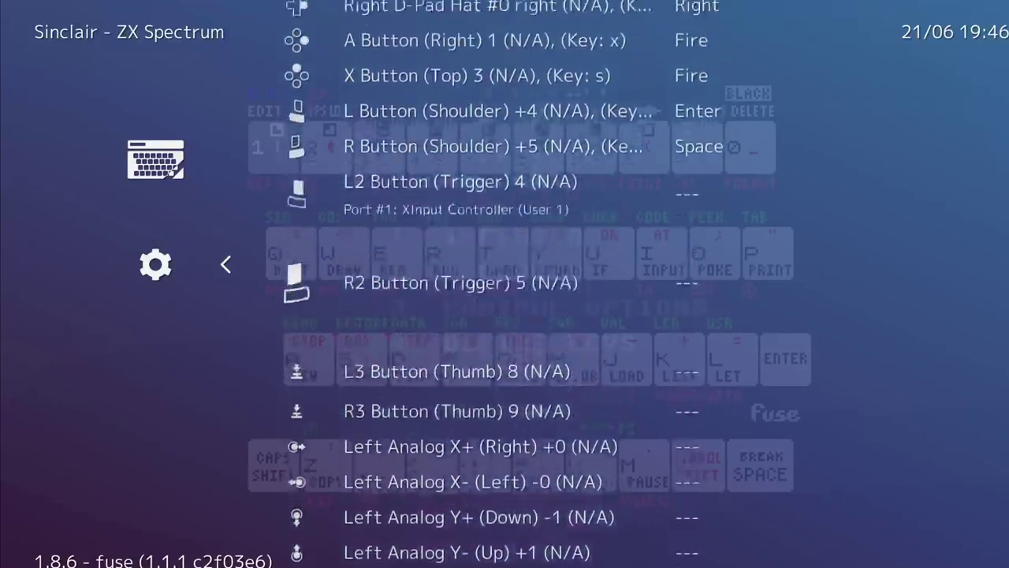
pyautogui.press('Up')
pyautogui.press('Up')
pyautogui.press('Up')
pyautogui.press('Up')
pyautogui.press('Up')
pyautogui.press('Up')
pyautogui.press('Up')
pyautogui.press('Up')
pyautogui.press('Up')
pyautogui.press('Up')
pyautogui.press('Up')
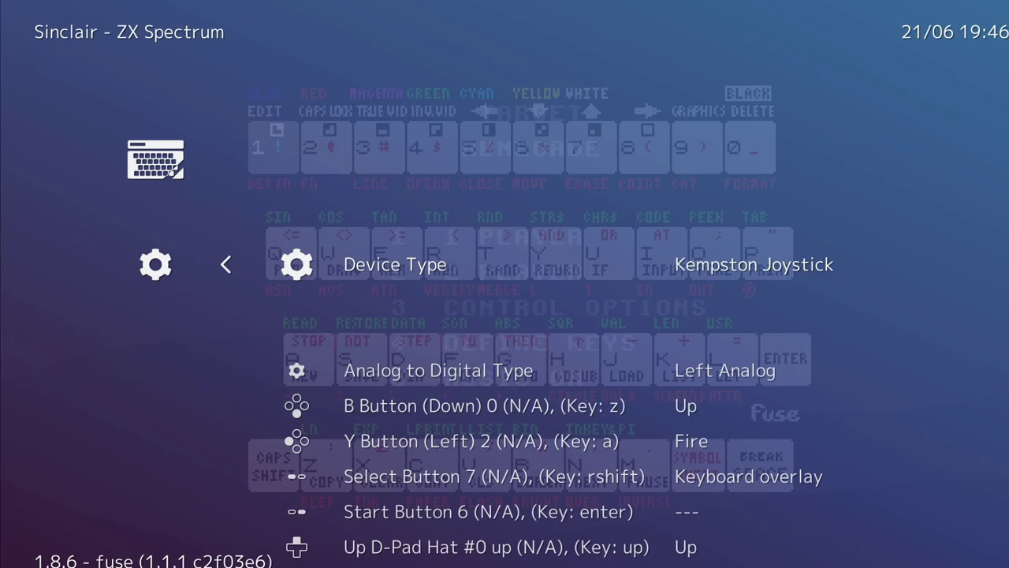
# Return from the Port 1 Controls and save the current mappings as the core remap file
pyautogui.press('BackSpace')
pyautogui.press('Up')
pyautogui.press('Up')
pyautogui.press('Up')
pyautogui.press('Up')
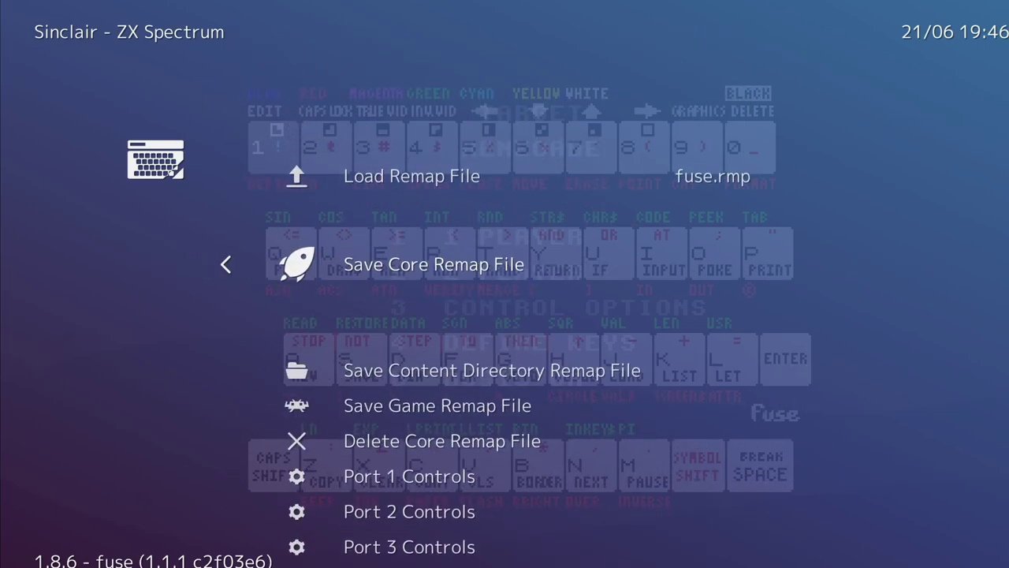
pyautogui.press('Return')
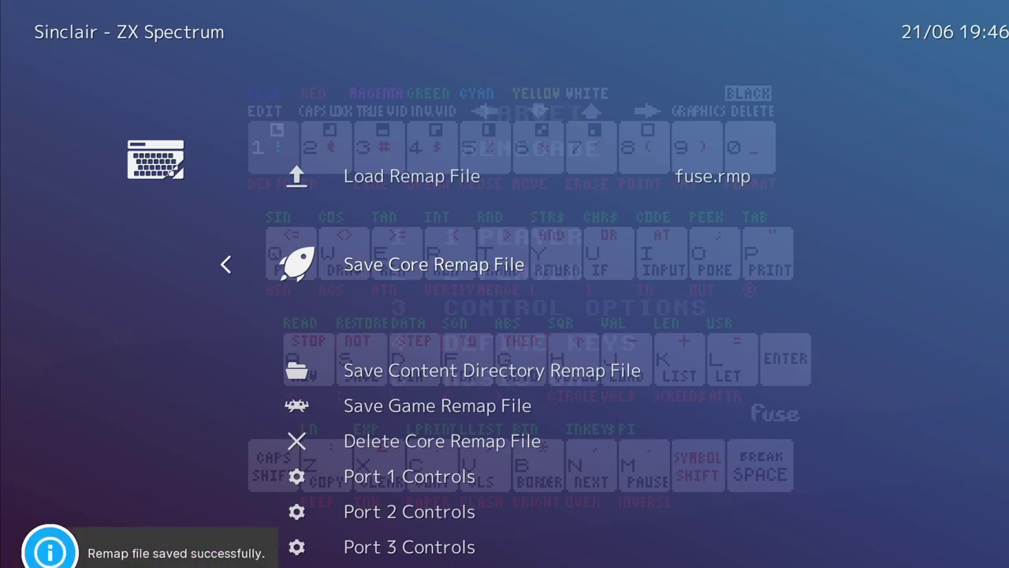
pyautogui.press('BackSpace')
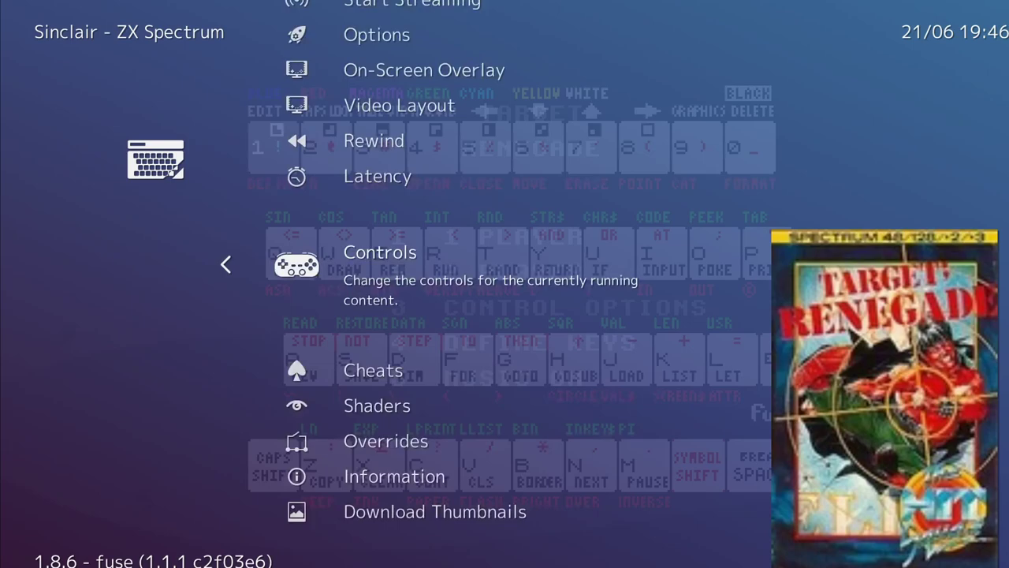
# Go back through the quick menu and resume the running Target Renegade game
pyautogui.press('Down')
pyautogui.press('Down')
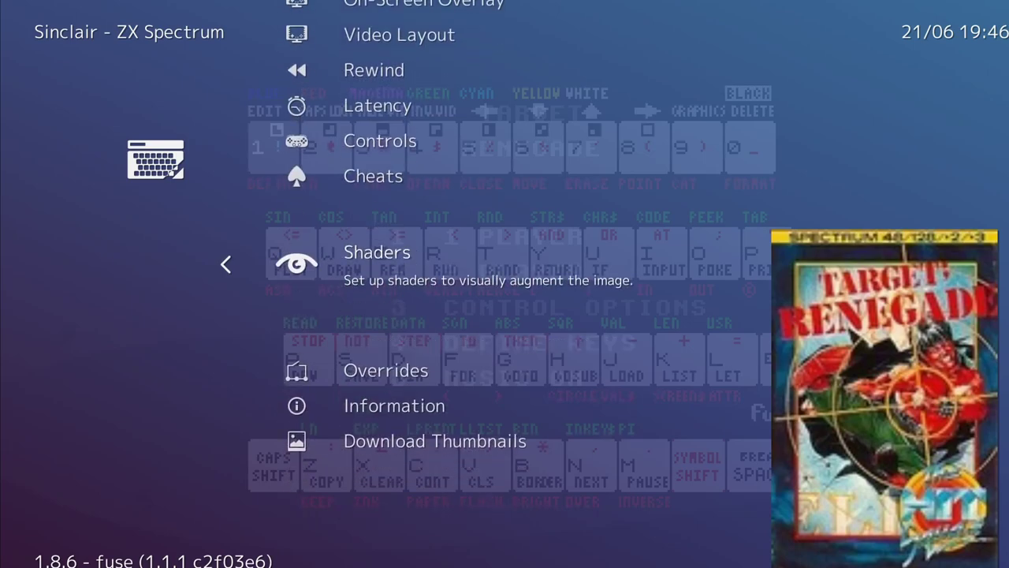
pyautogui.press('Down')
pyautogui.press('Up')
pyautogui.press('Up')
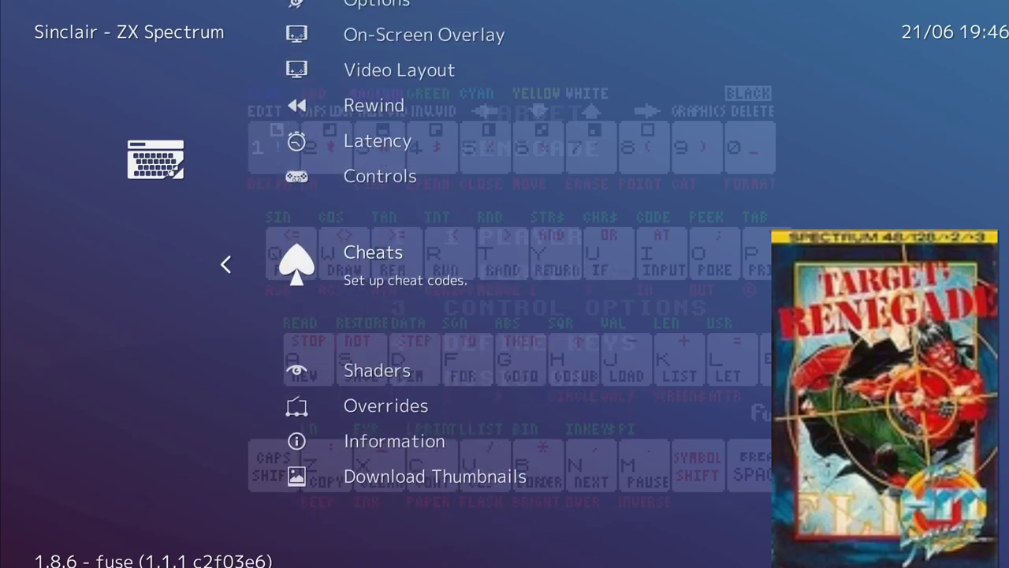
pyautogui.press('Up')
pyautogui.press('Up')
pyautogui.press('Up')
pyautogui.press('Up')
pyautogui.press('Up')
pyautogui.press('Up')
pyautogui.press('Up')
pyautogui.press('Up')
pyautogui.press('Up')
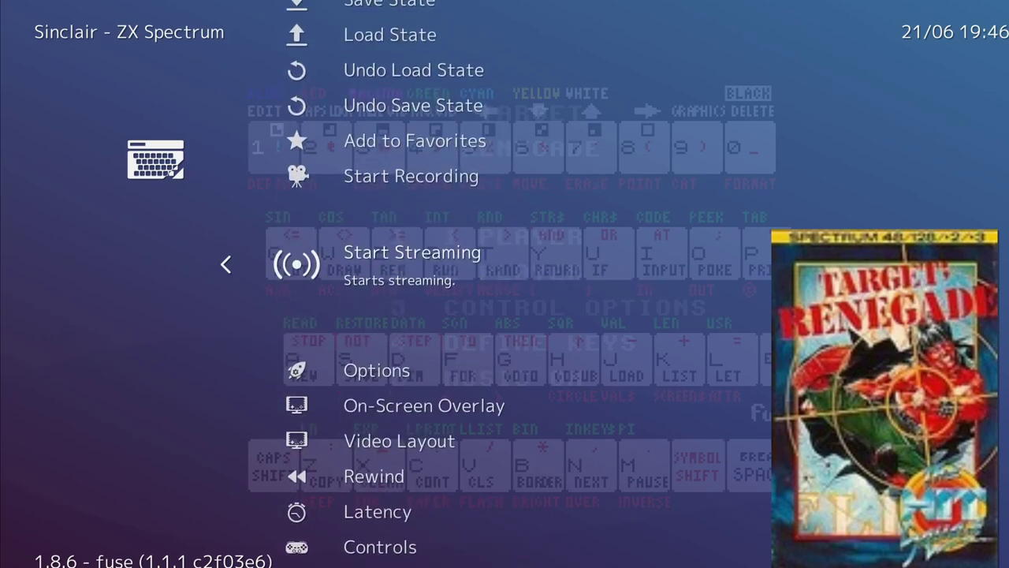
pyautogui.press('Up')
pyautogui.press('Up')
pyautogui.press('Up')
pyautogui.press('Up')
pyautogui.press('Up')
pyautogui.press('Up')
pyautogui.press('Up')
pyautogui.press('Up')
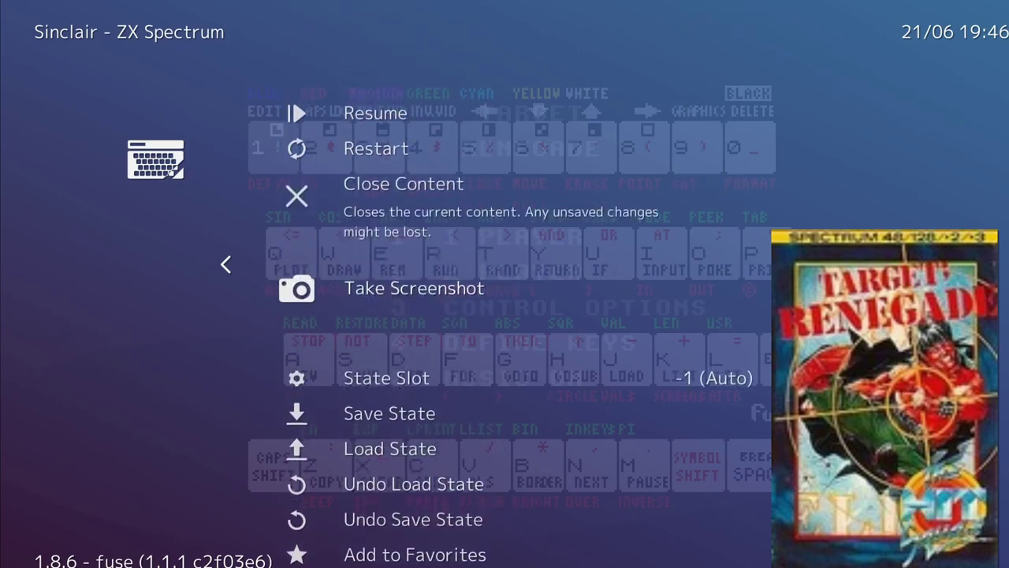
pyautogui.press('Up')
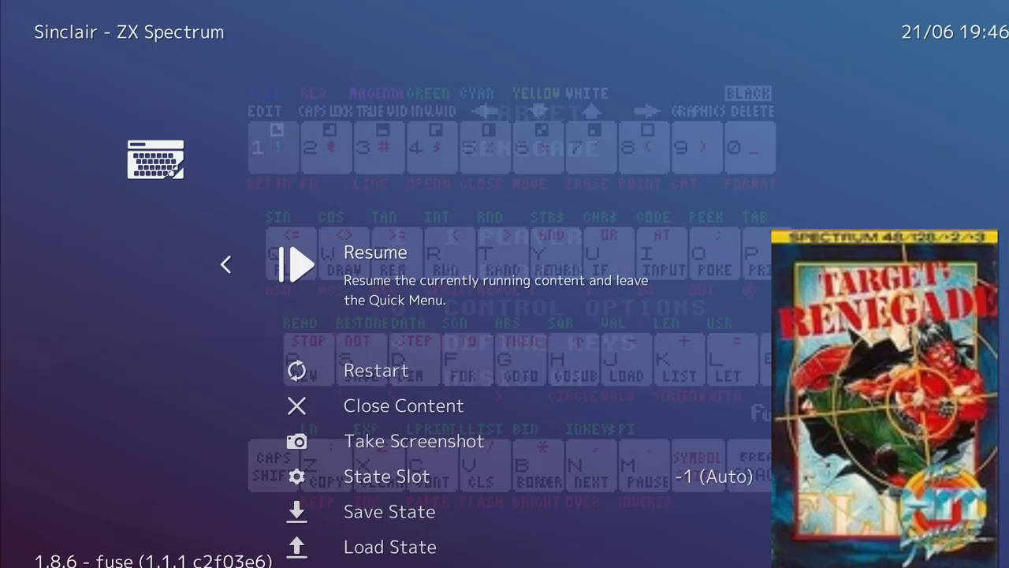
pyautogui.press('Return')
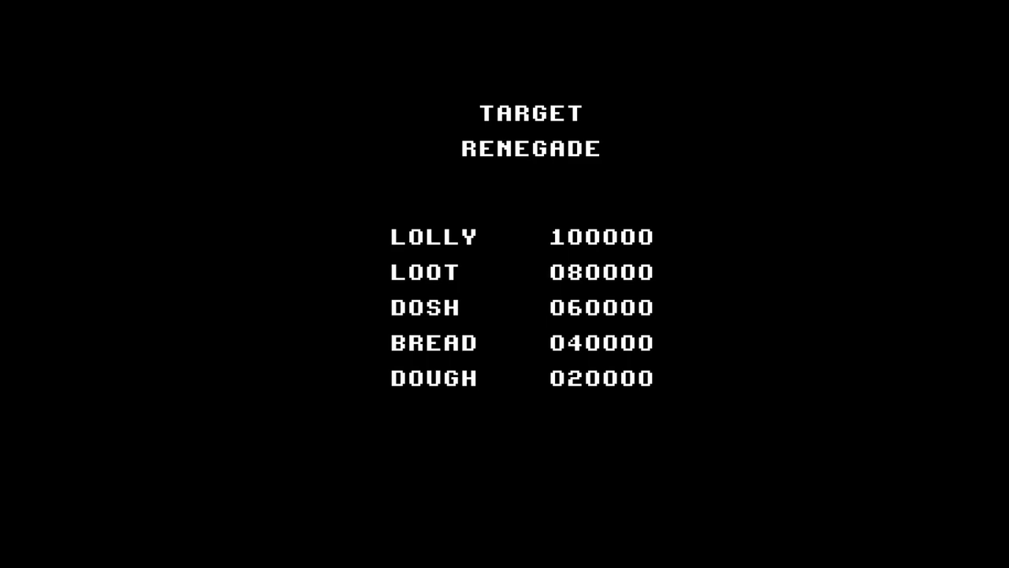
# Open the game's Control Options with the keyboard overlay and choose option 3, the Kempston joystick, for Player 1
pyautogui.press('Shift_R')
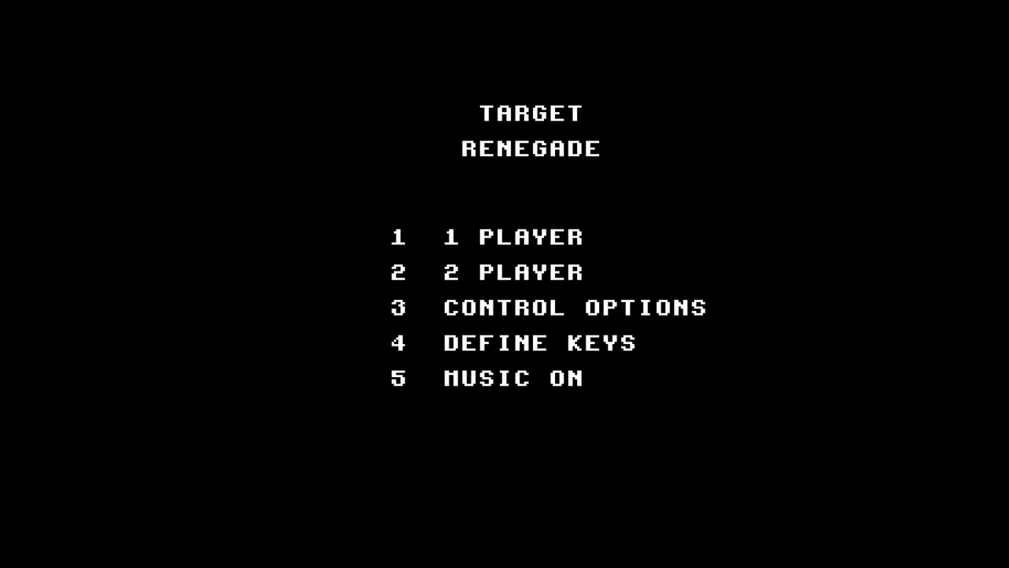
pyautogui.press('Right')
pyautogui.press('Right')
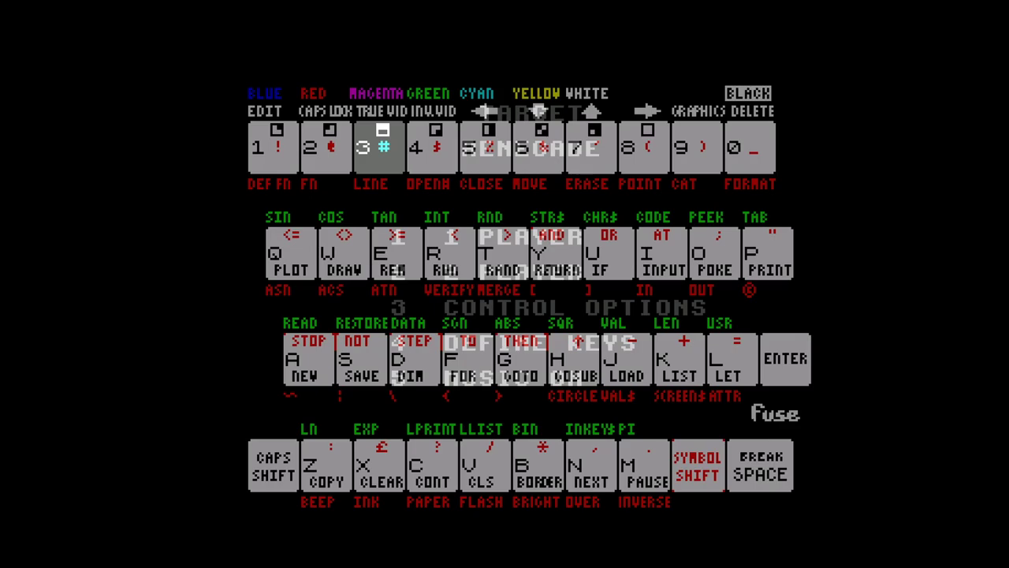
pyautogui.press('Return')
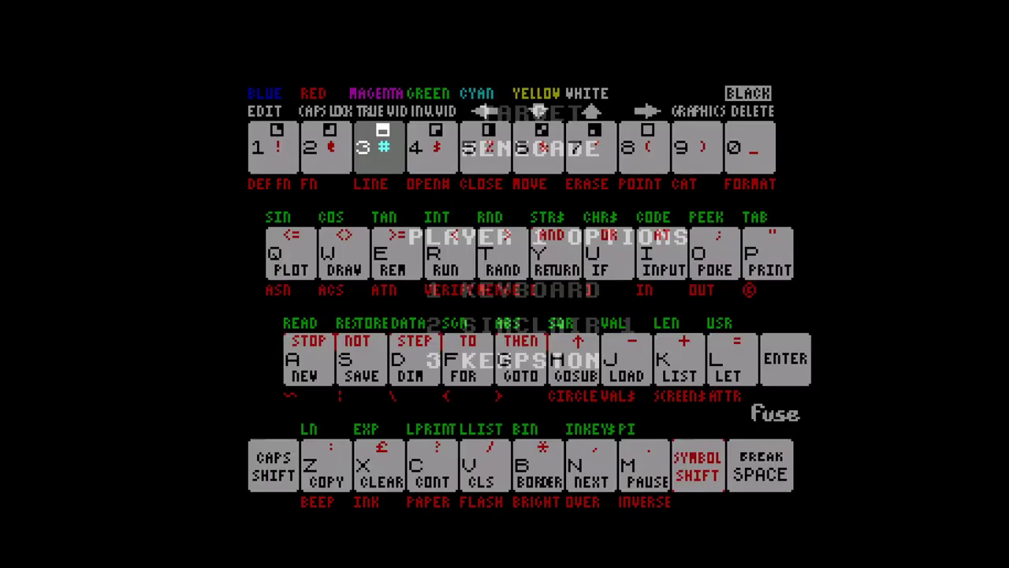
pyautogui.press('3')
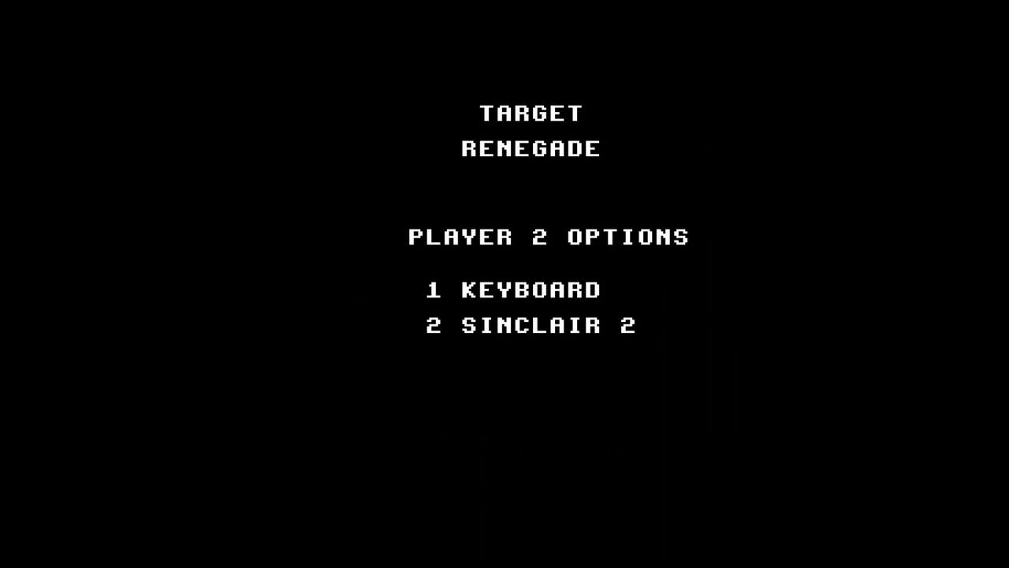
# Choose Keyboard for Player 2 with the keyboard overlay and start a 1 Player game
pyautogui.press('Shift_R')
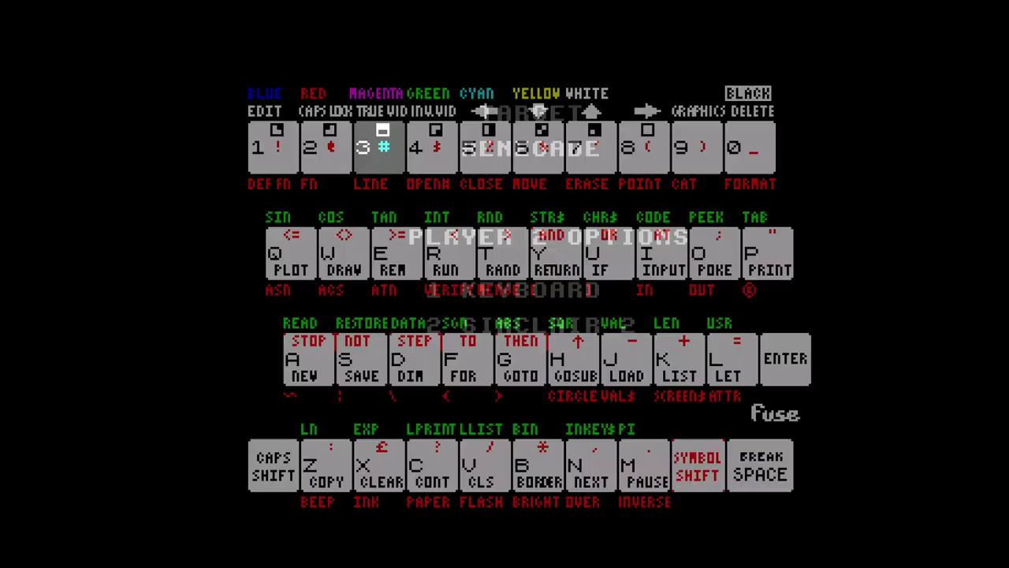
pyautogui.press('Left')
pyautogui.press('Left')
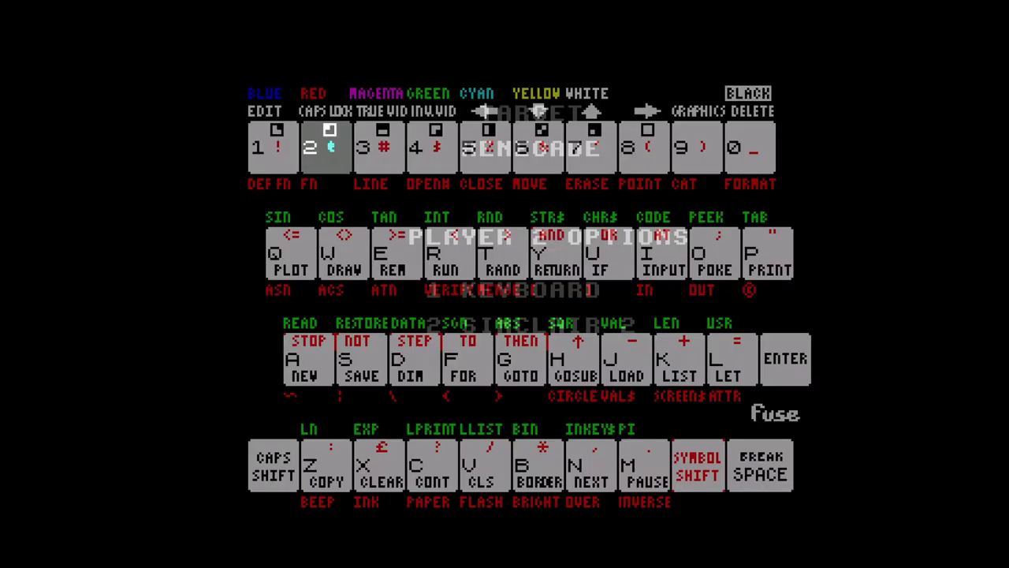
pyautogui.press('x')
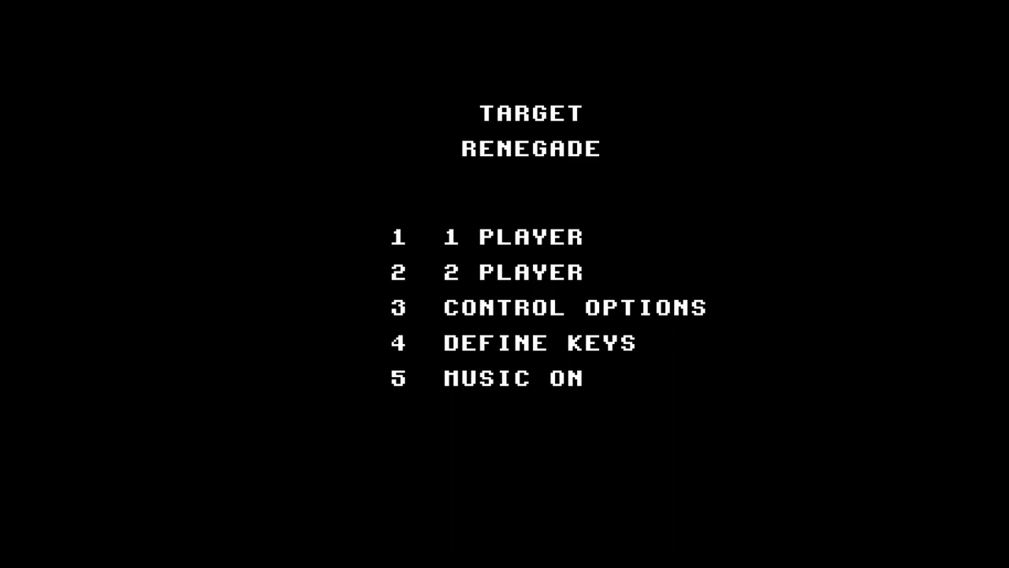
pyautogui.press('Shift_R')
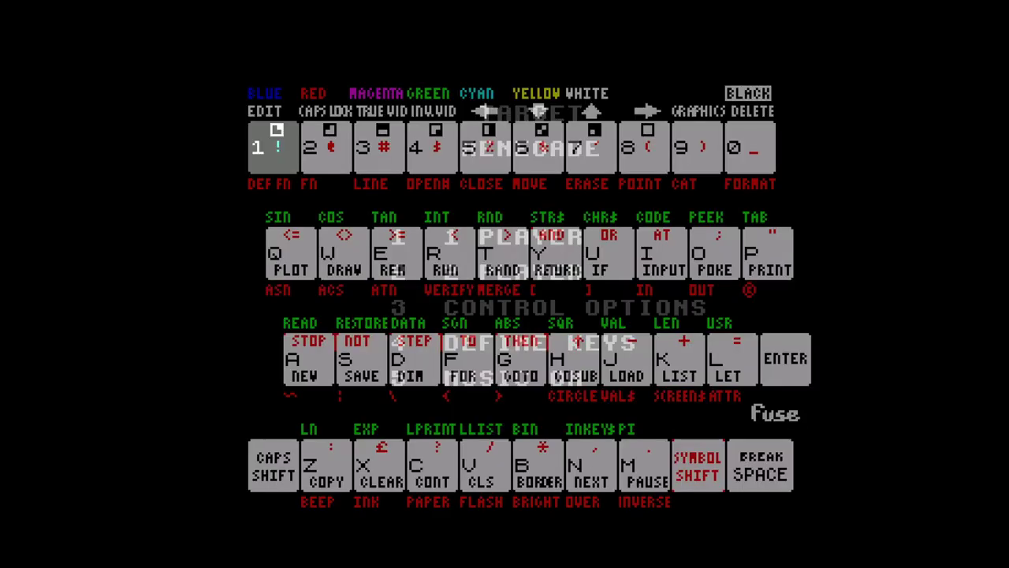
pyautogui.press('Return')
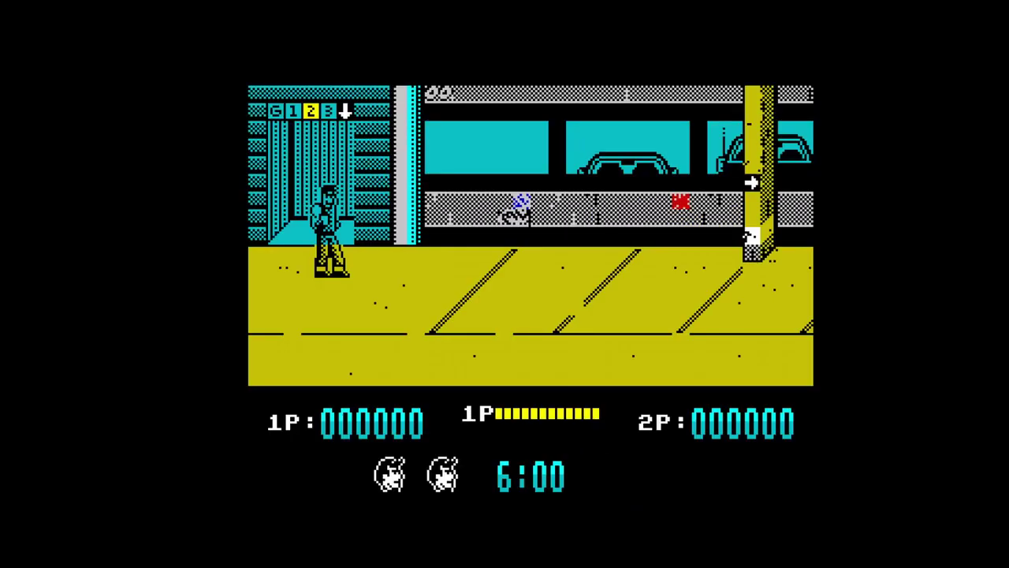
# Test the game controls by moving the fighter around the car park and attacking the approaching enemies
pyautogui.press('Down')
pyautogui.press('Right')
pyautogui.press('Left')
pyautogui.press('Right')
pyautogui.press('space')
pyautogui.press('Right')
pyautogui.press('Left')
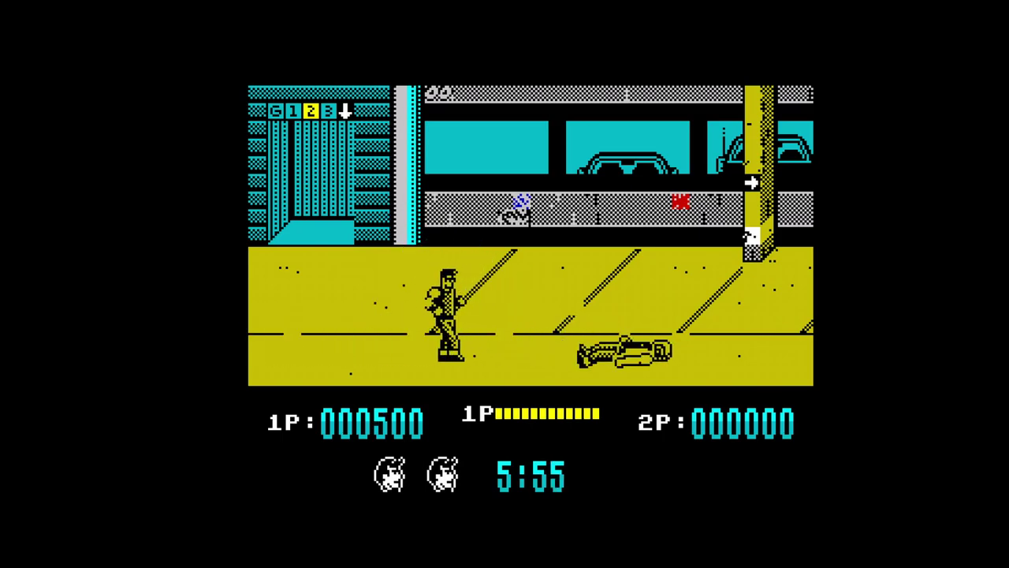
pyautogui.press('Left')
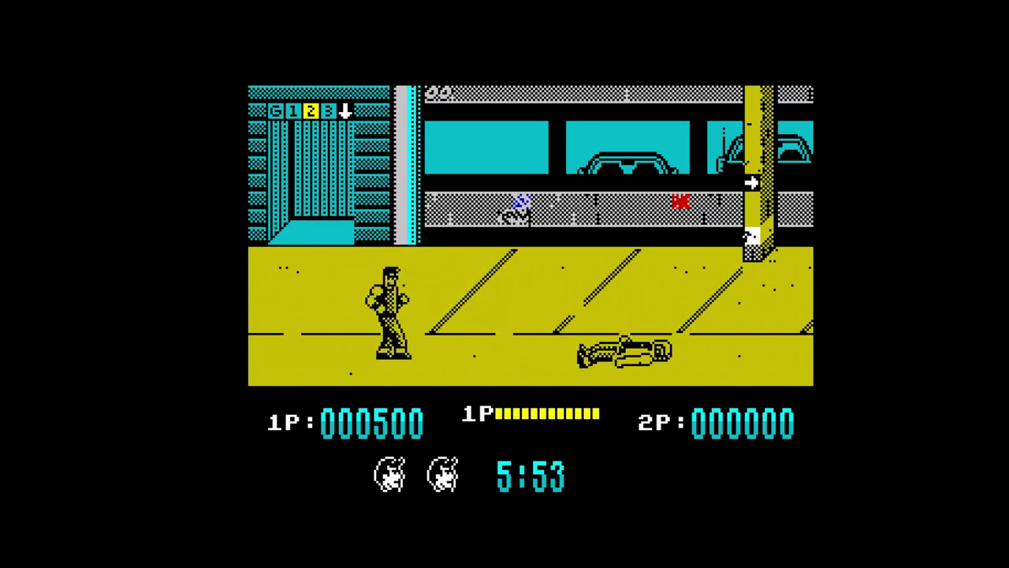
pyautogui.press('Right')
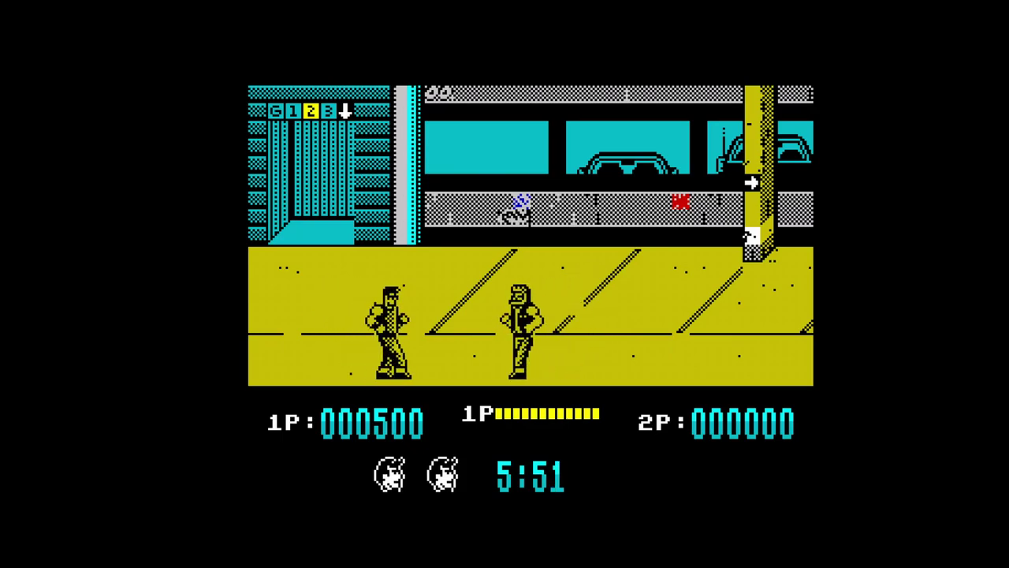
pyautogui.press('space')
pyautogui.press('space')
pyautogui.press('Right')
pyautogui.press('Up')
pyautogui.press('Left')
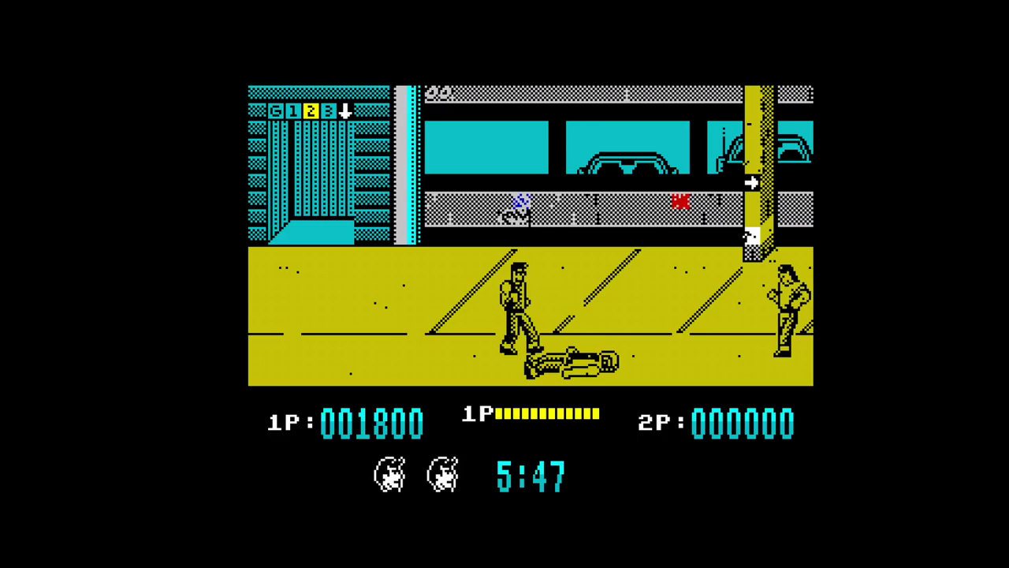
# Pause the game and check the Overrides choices in the quick menu
pyautogui.press('F1')
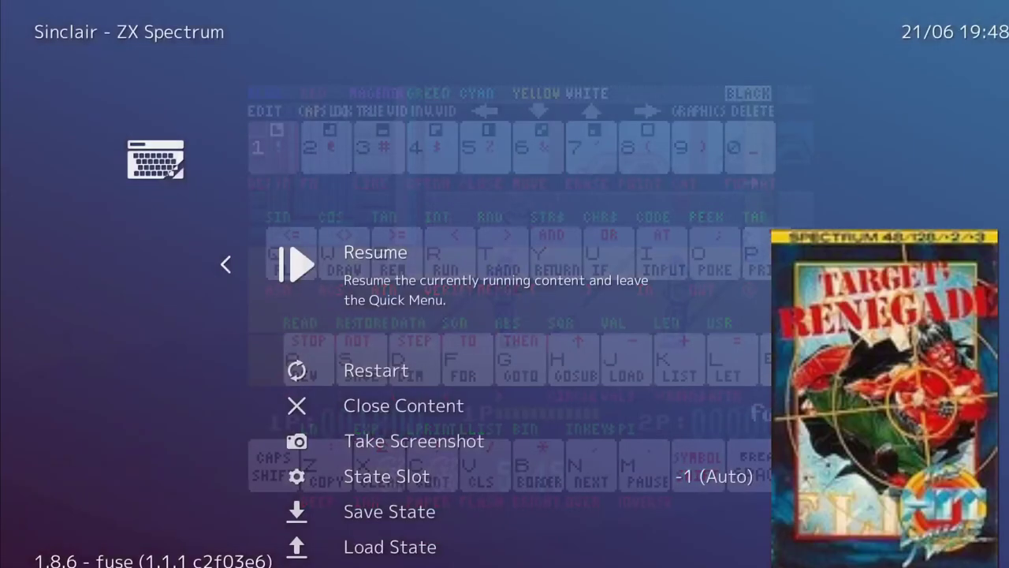
pyautogui.press('Down')
pyautogui.press('Down')
pyautogui.press('Down')
pyautogui.press('Down')
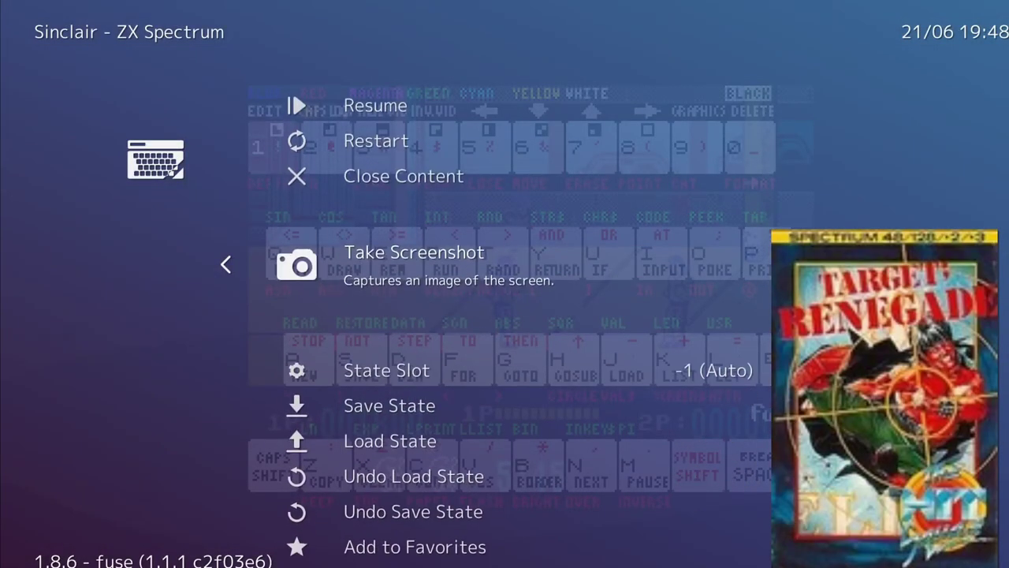
pyautogui.press('Down')
pyautogui.press('Down')
pyautogui.press('Down')
pyautogui.press('Down')
pyautogui.press('Down')
pyautogui.press('Down')
pyautogui.press('Down')
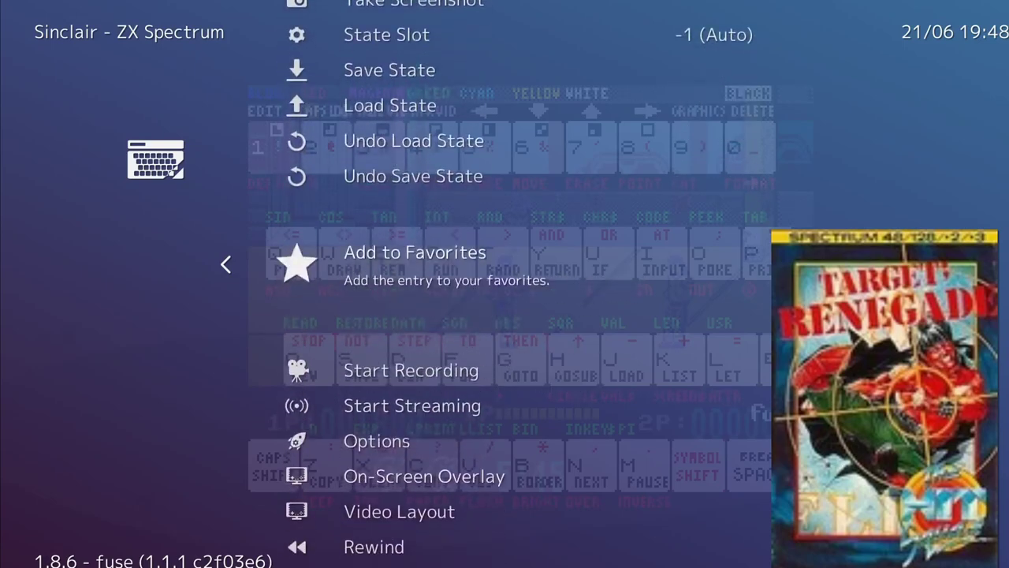
pyautogui.press('Down')
pyautogui.press('Down')
pyautogui.press('Down')
pyautogui.press('Down')
pyautogui.press('Down')
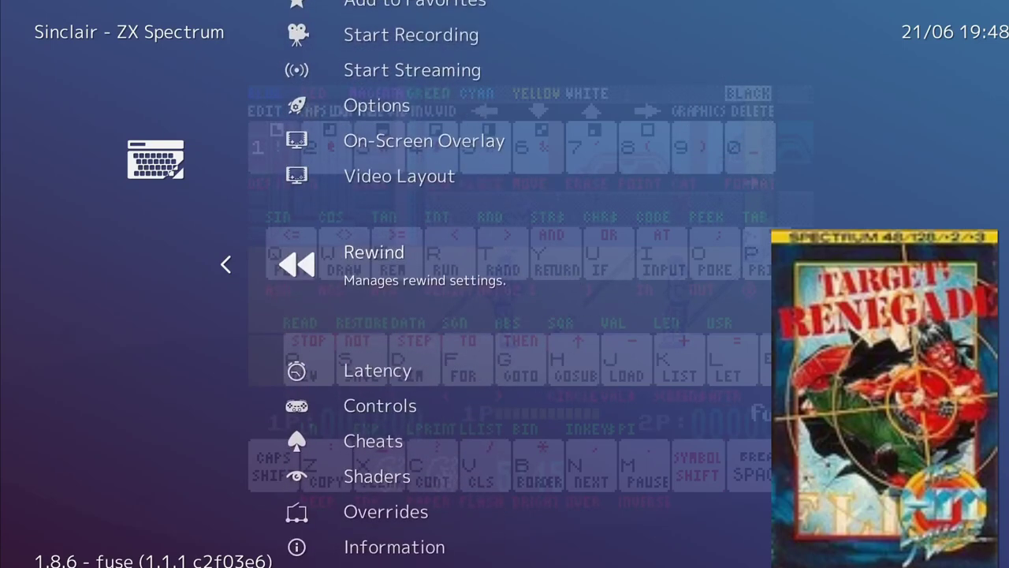
pyautogui.press('Down')
pyautogui.press('Down')
pyautogui.press('Down')
pyautogui.press('Down')
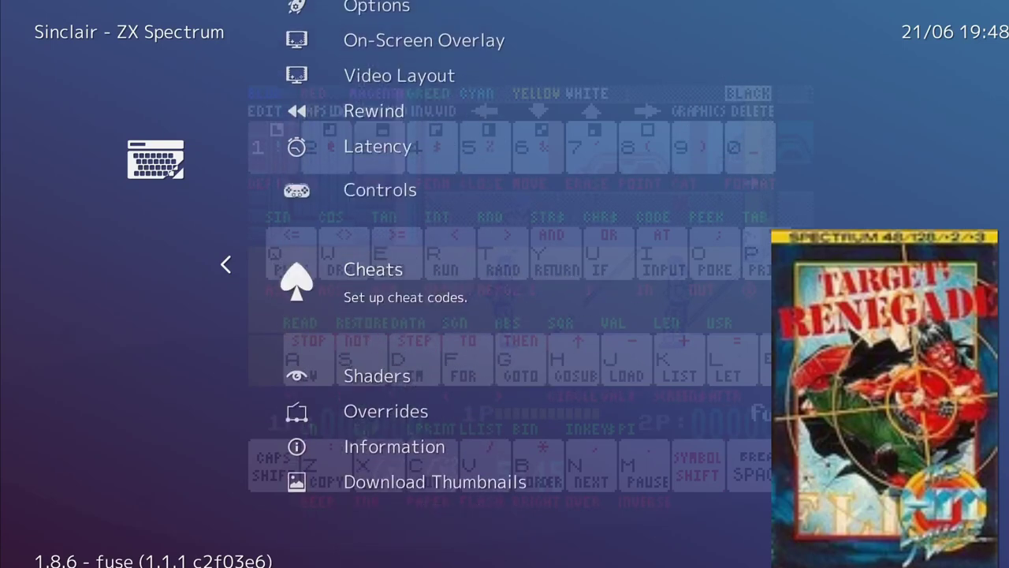
pyautogui.press('Return')
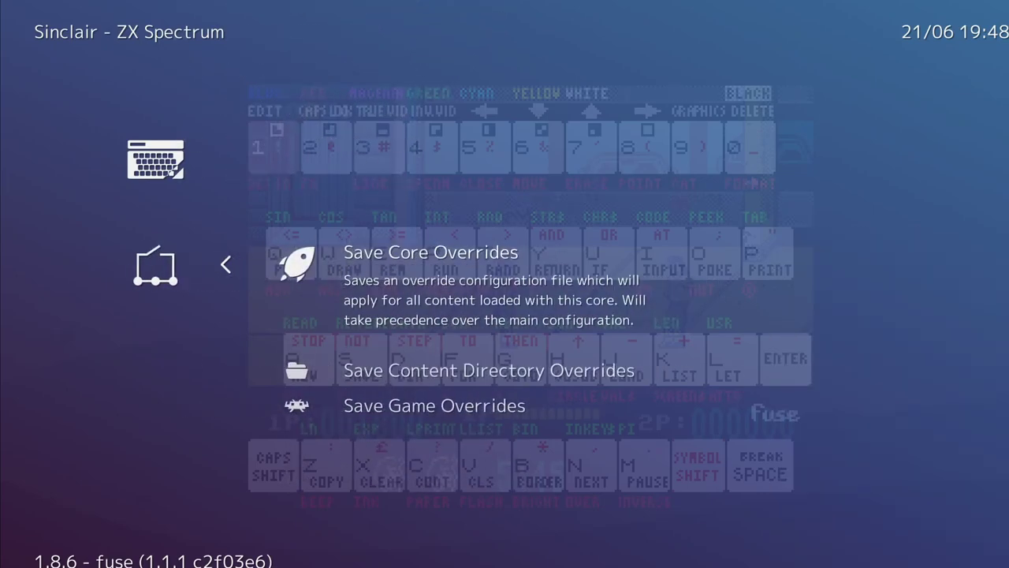
pyautogui.press('BackSpace')
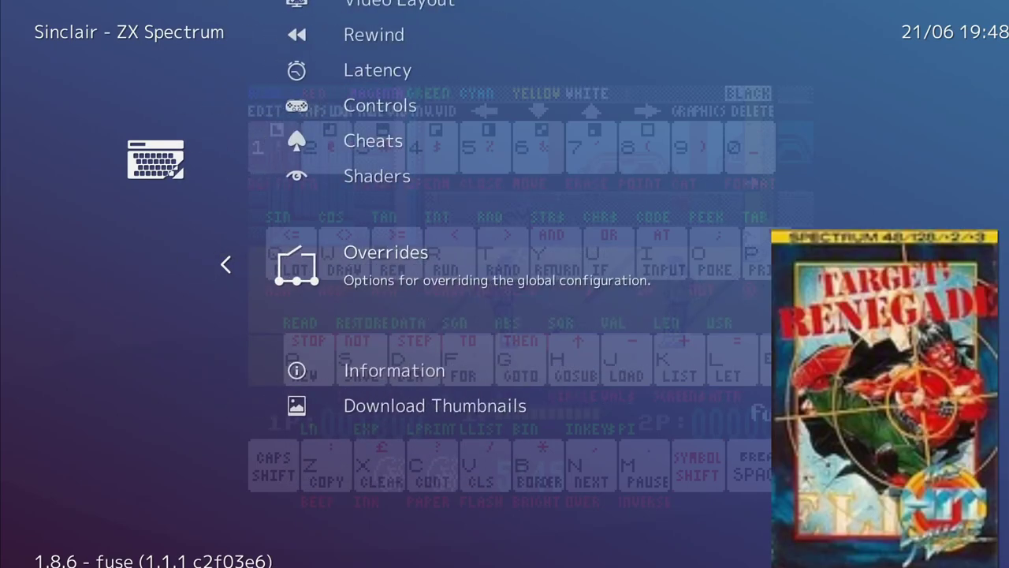
# Open the core Options for the running game
pyautogui.press('Up')
pyautogui.press('Up')
pyautogui.press('Up')
pyautogui.press('Up')
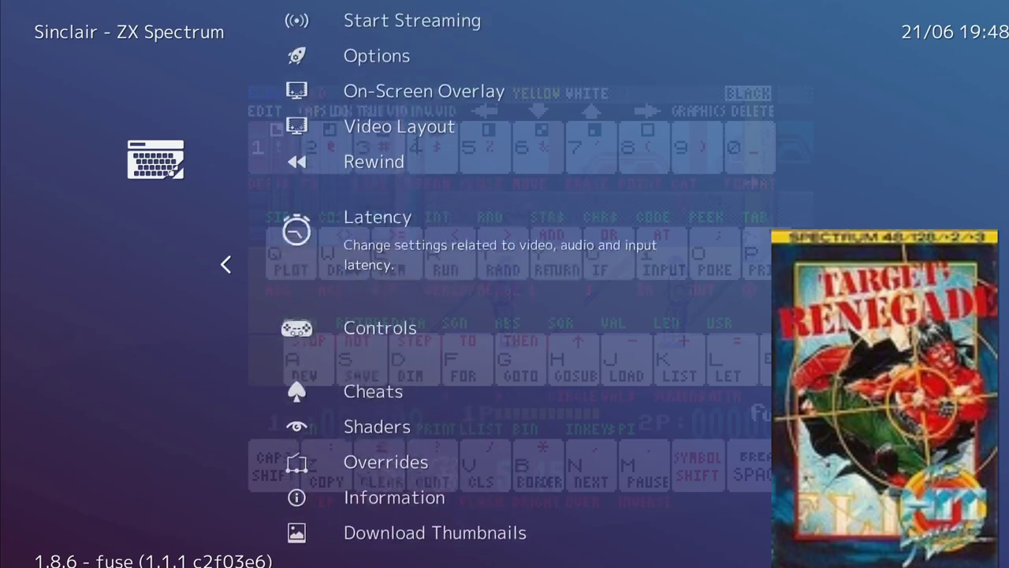
pyautogui.press('Up')
pyautogui.press('Up')
pyautogui.press('Up')
pyautogui.press('Up')
pyautogui.press('Up')
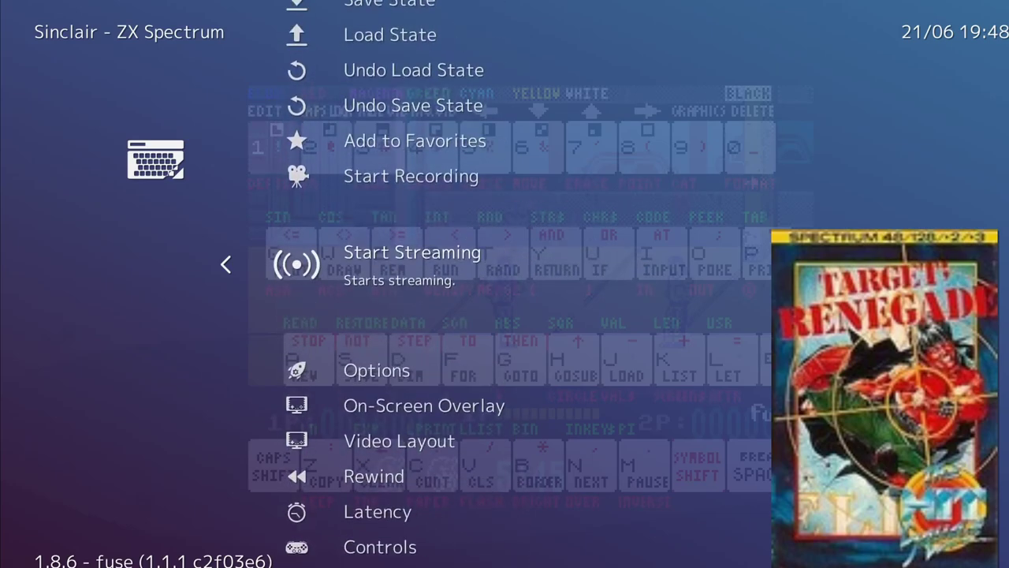
pyautogui.press('Down')
pyautogui.press('Return')
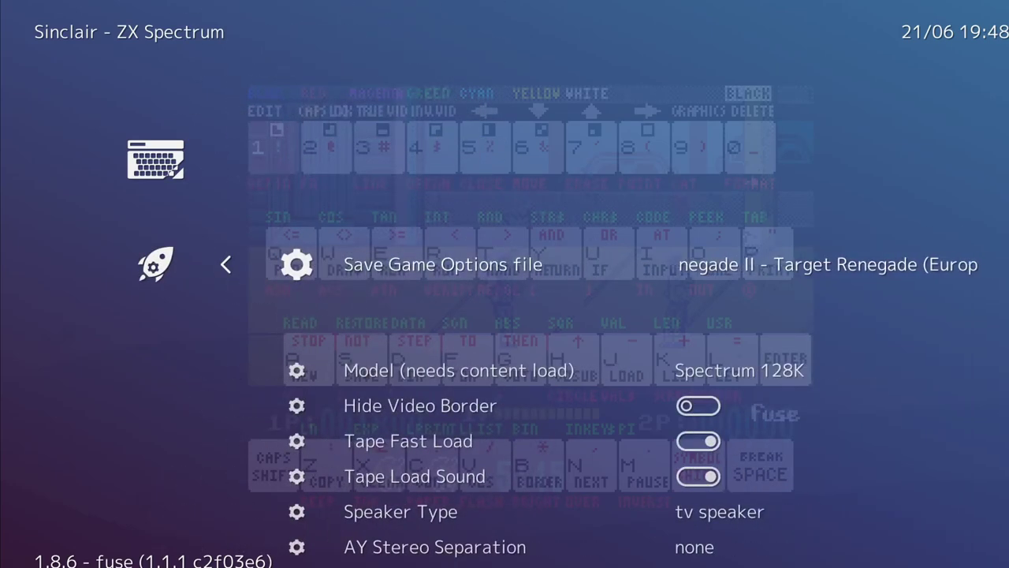
# Review the computer models offered by the core's Model option and keep Spectrum 128K selected
pyautogui.press('Down')
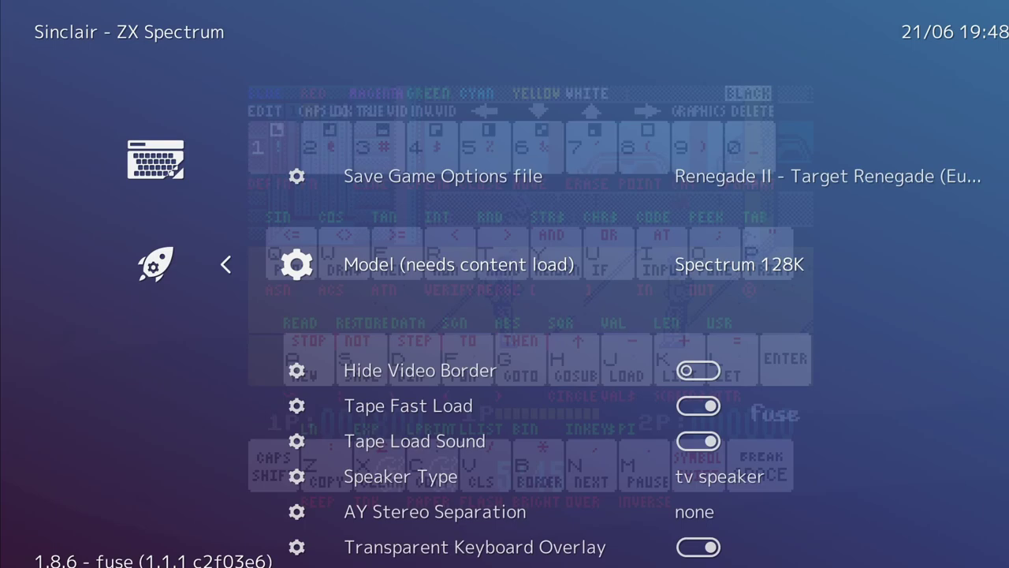
pyautogui.press('Return')
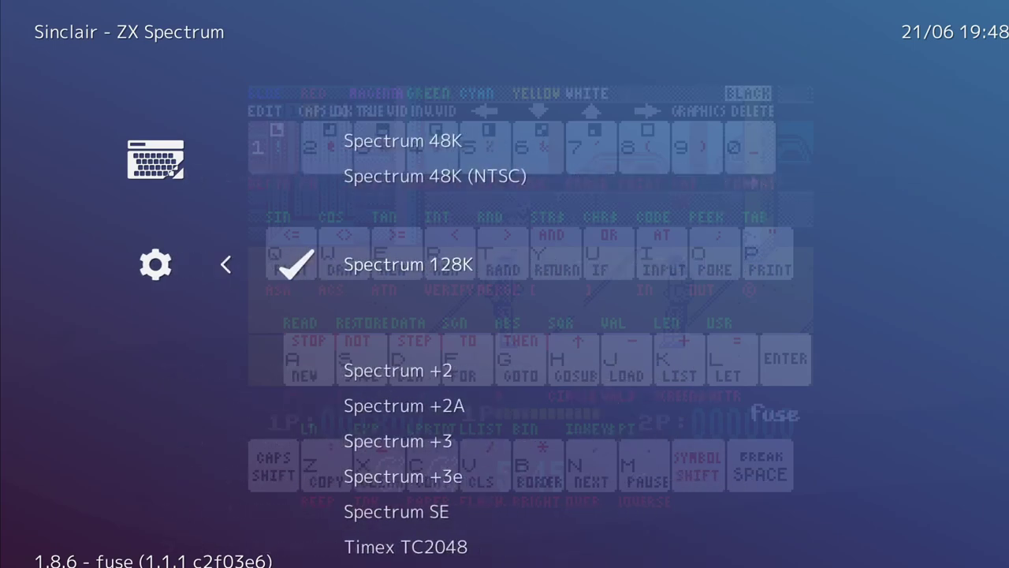
pyautogui.press('Down')
pyautogui.press('Down')
pyautogui.press('Down')
pyautogui.press('Up')
pyautogui.press('Up')
pyautogui.press('Up')
pyautogui.press('Up')
pyautogui.press('Up')
pyautogui.press('Down')
pyautogui.press('Down')
pyautogui.press('Up')
pyautogui.press('Up')
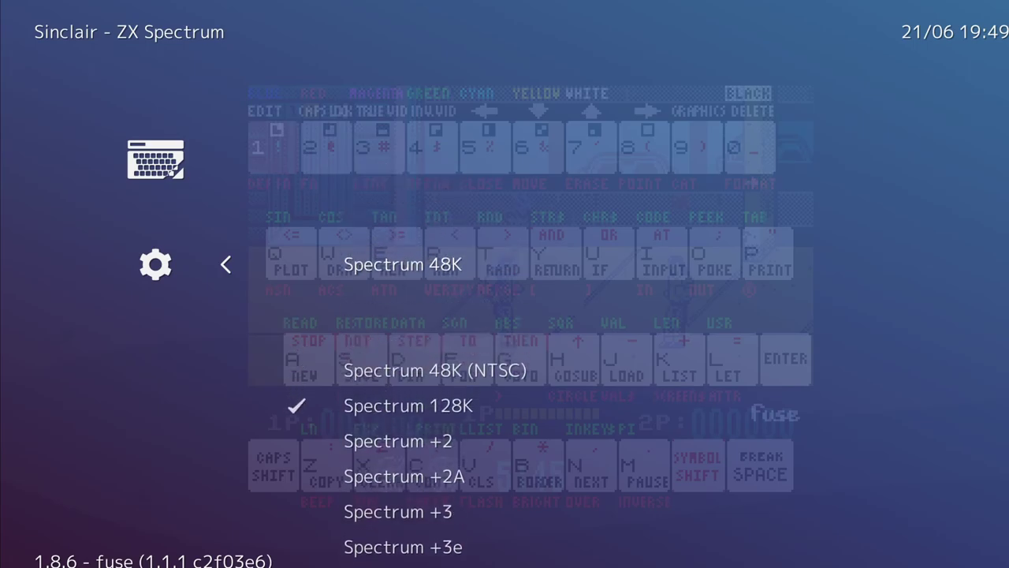
pyautogui.press('Down')
pyautogui.press('Down')
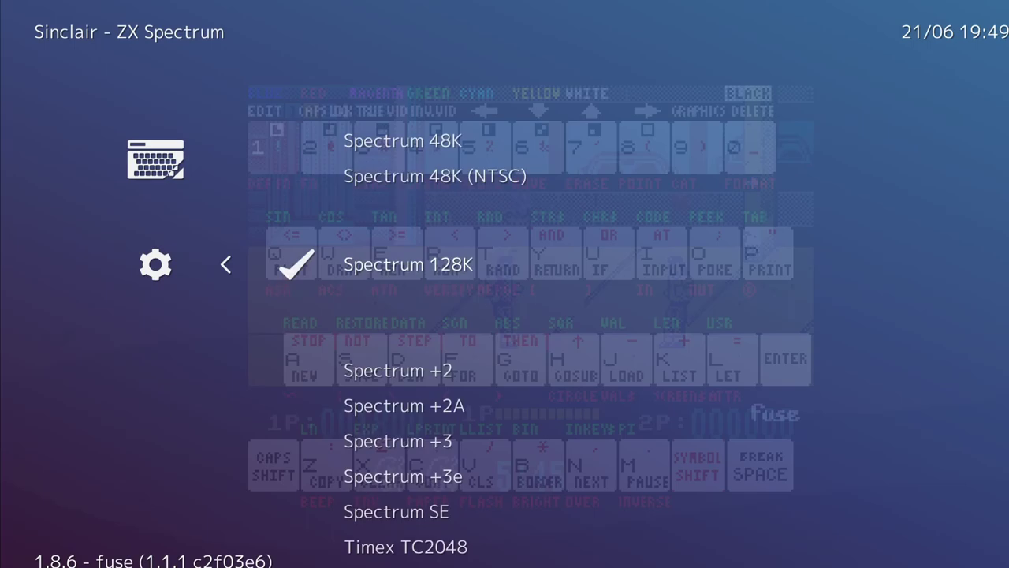
pyautogui.press('Return')
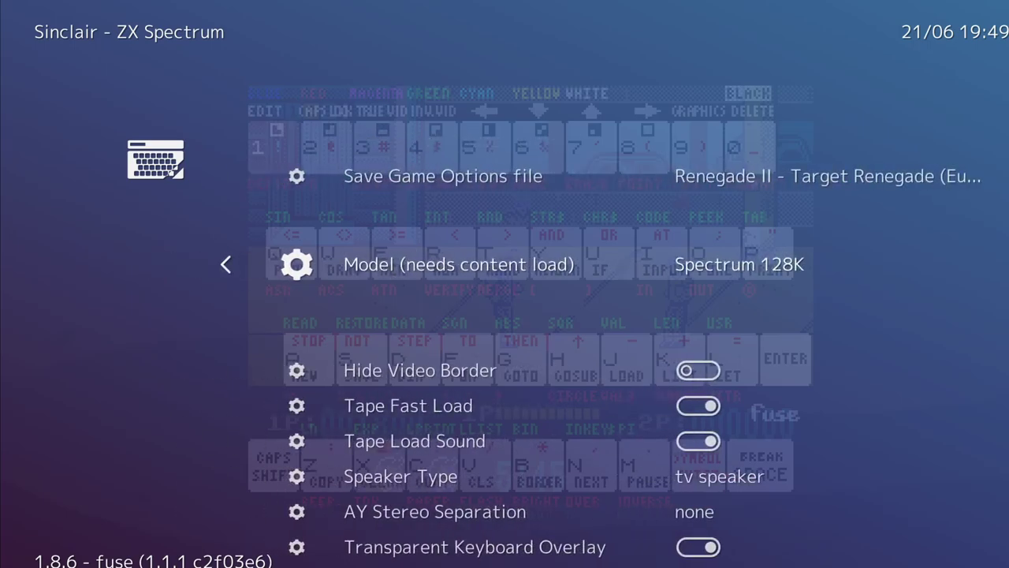
# Check the video border, tape, speaker, stereo separation and keyboard overlay options of the core
pyautogui.press('Down')
pyautogui.press('Down')
pyautogui.press('Down')
pyautogui.press('Down')
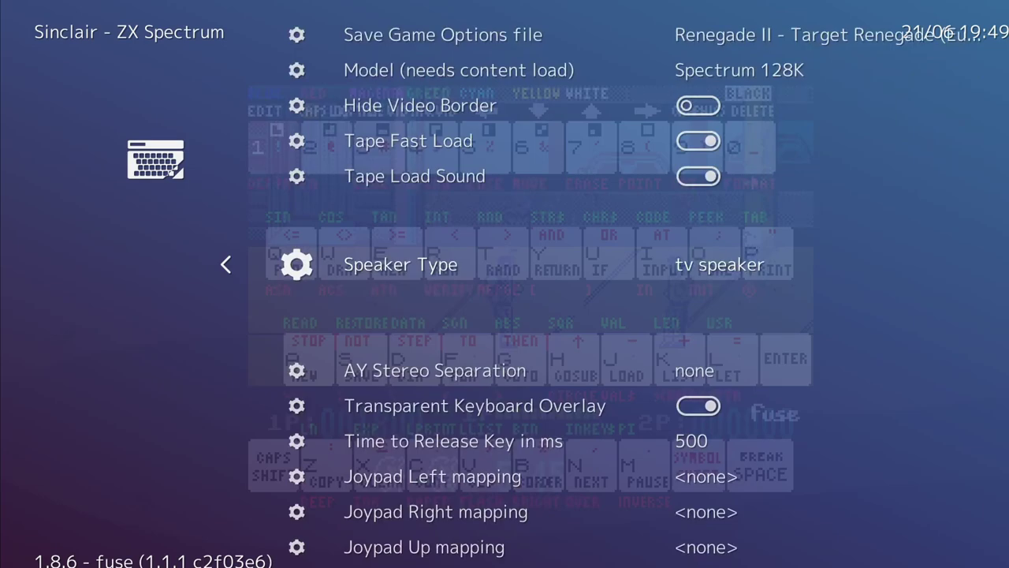
pyautogui.press('Down')
pyautogui.press('Down')
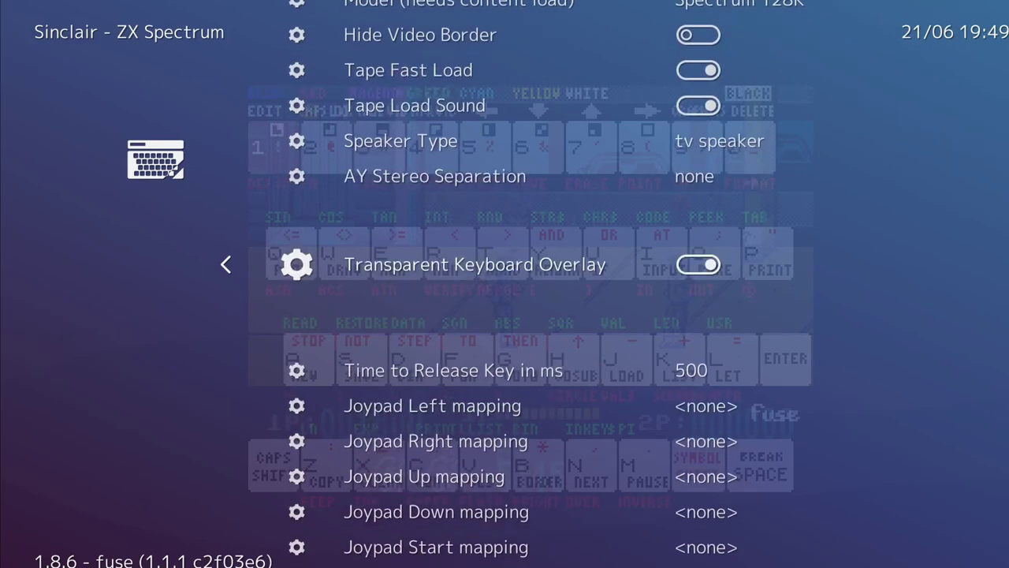
pyautogui.press('Down')
pyautogui.press('Down')
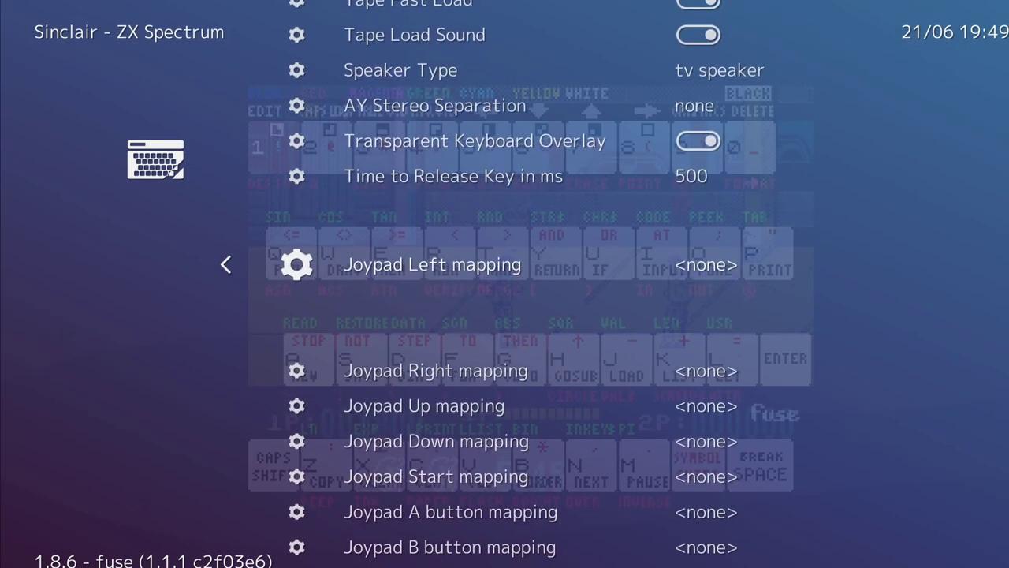
pyautogui.press('Up')
pyautogui.press('Down')
pyautogui.press('Down')
pyautogui.press('Down')
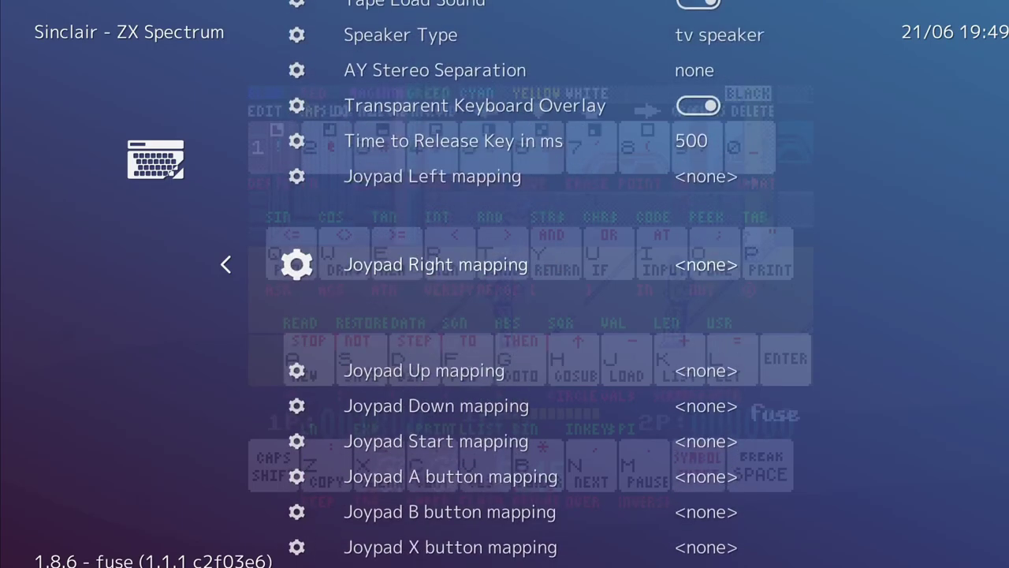
# Look through all the joypad button mapping options, then return to the Model option
pyautogui.press('Down')
pyautogui.press('Down')
pyautogui.press('Down')
pyautogui.press('Down')
pyautogui.press('Down')
pyautogui.press('Down')
pyautogui.press('Down')
pyautogui.press('Down')
pyautogui.press('Down')
pyautogui.press('Down')
pyautogui.press('Down')
pyautogui.press('Up')
pyautogui.press('Up')
pyautogui.press('Up')
pyautogui.press('Up')
pyautogui.press('Up')
pyautogui.press('Up')
pyautogui.press('Up')
pyautogui.press('Up')
pyautogui.press('Up')
pyautogui.press('Up')
pyautogui.press('Up')
pyautogui.press('Up')
pyautogui.press('Up')
pyautogui.press('Up')
pyautogui.press('Up')
pyautogui.press('Up')
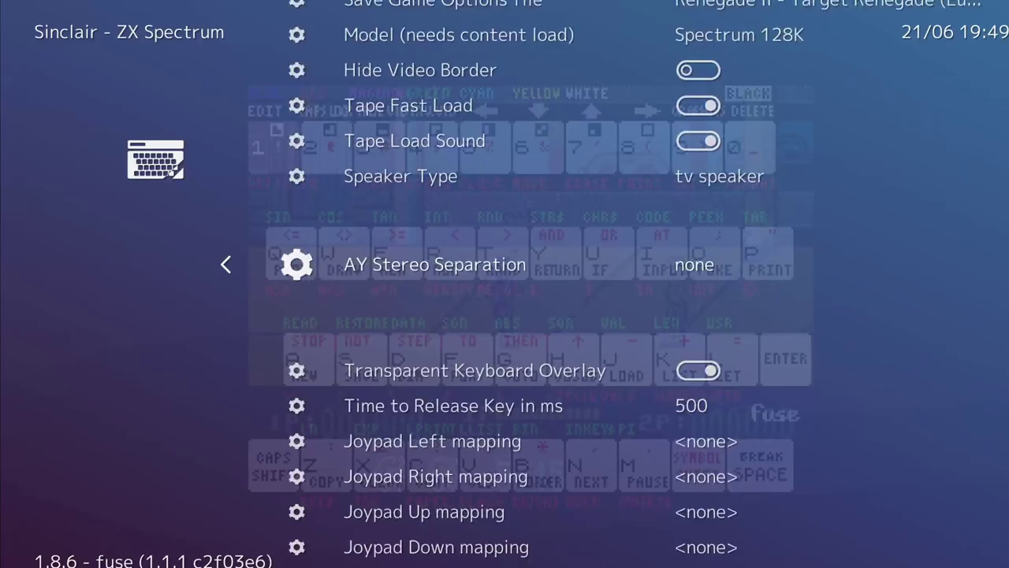
pyautogui.press('Up')
pyautogui.press('Up')
pyautogui.press('Up')
pyautogui.press('Up')
pyautogui.press('Up')
pyautogui.press('Up')
pyautogui.press('Up')
pyautogui.press('Up')
pyautogui.press('Up')
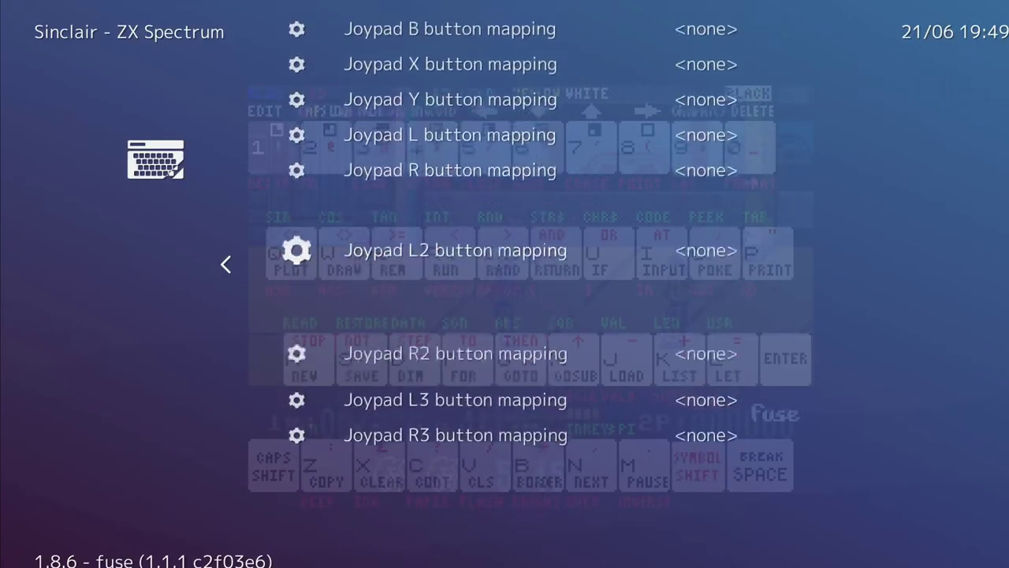
pyautogui.press('Up')
pyautogui.press('Up')
pyautogui.press('Up')
pyautogui.press('Up')
pyautogui.press('Up')
pyautogui.press('Up')
pyautogui.press('Up')
pyautogui.press('Up')
pyautogui.press('Up')
pyautogui.press('Up')
pyautogui.press('Up')
pyautogui.press('Up')
pyautogui.press('Up')
pyautogui.press('Up')
pyautogui.press('Up')
pyautogui.press('Up')
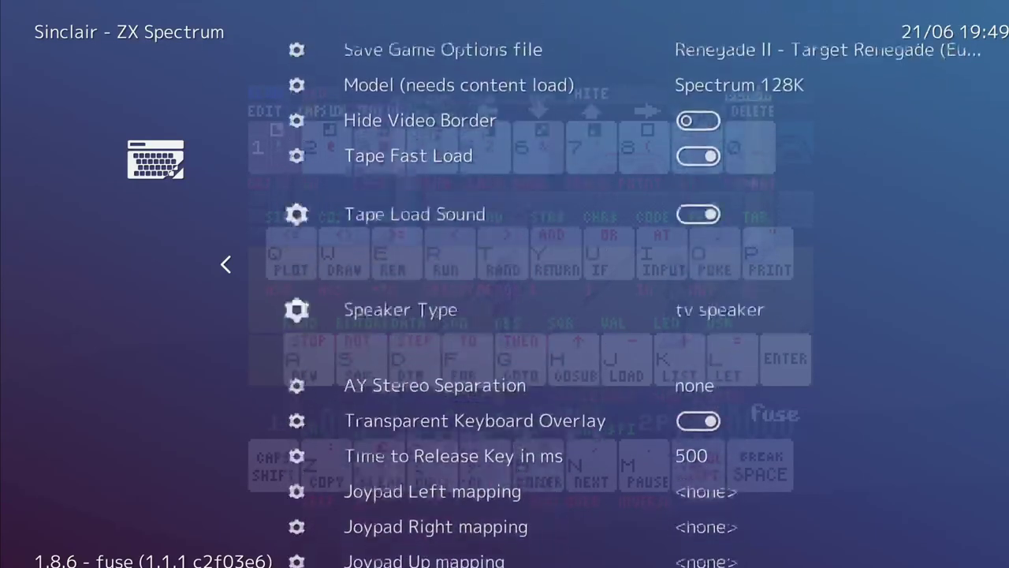
pyautogui.press('Up')
pyautogui.press('Up')
pyautogui.press('Up')
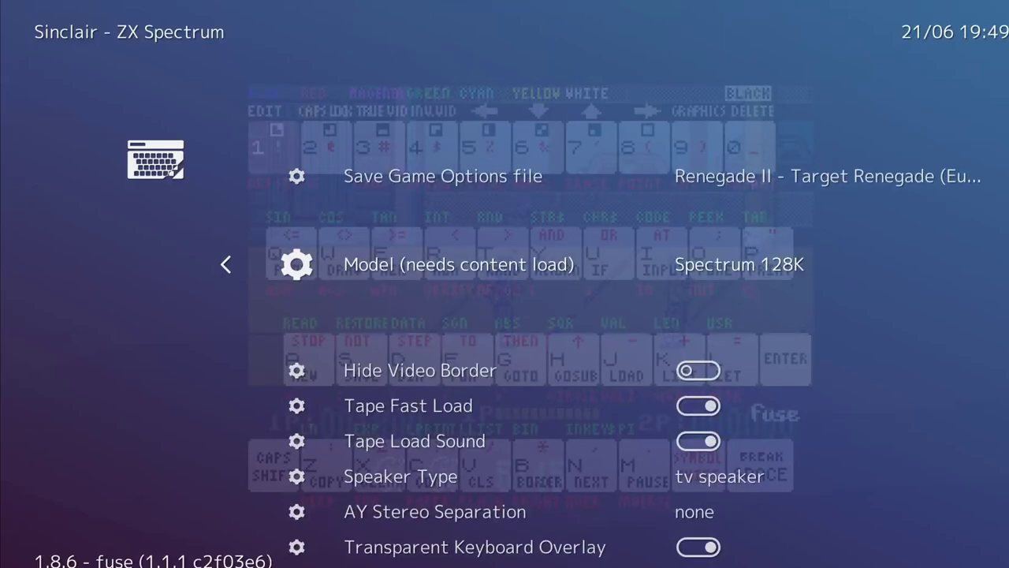
# Save core overrides for the Fuse core and return to the ZX Spectrum playlist
pyautogui.press('BackSpace')
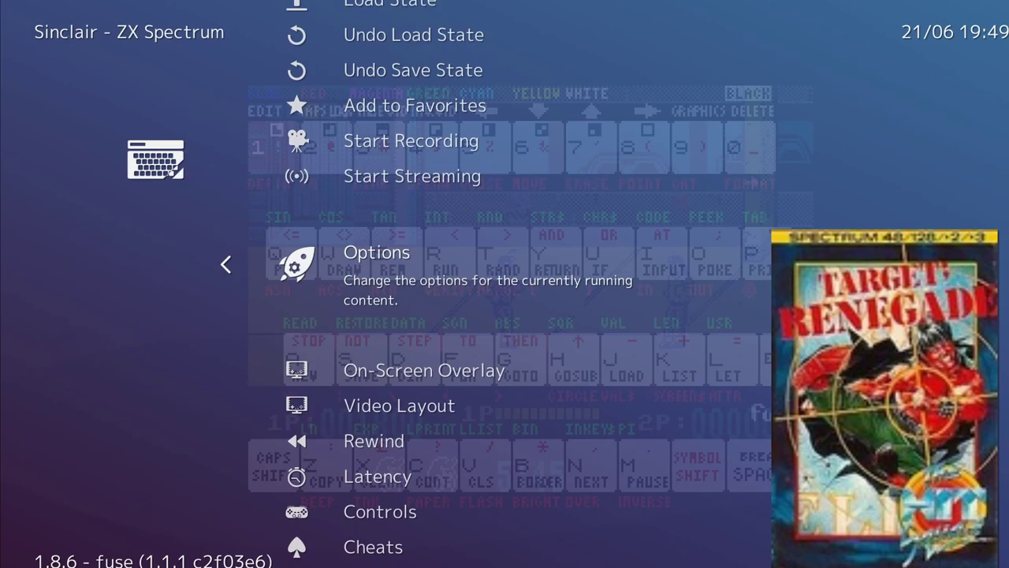
pyautogui.press('Down')
pyautogui.press('Down')
pyautogui.press('Down')
pyautogui.press('Down')
pyautogui.press('Down')
pyautogui.press('Down')
pyautogui.press('Down')
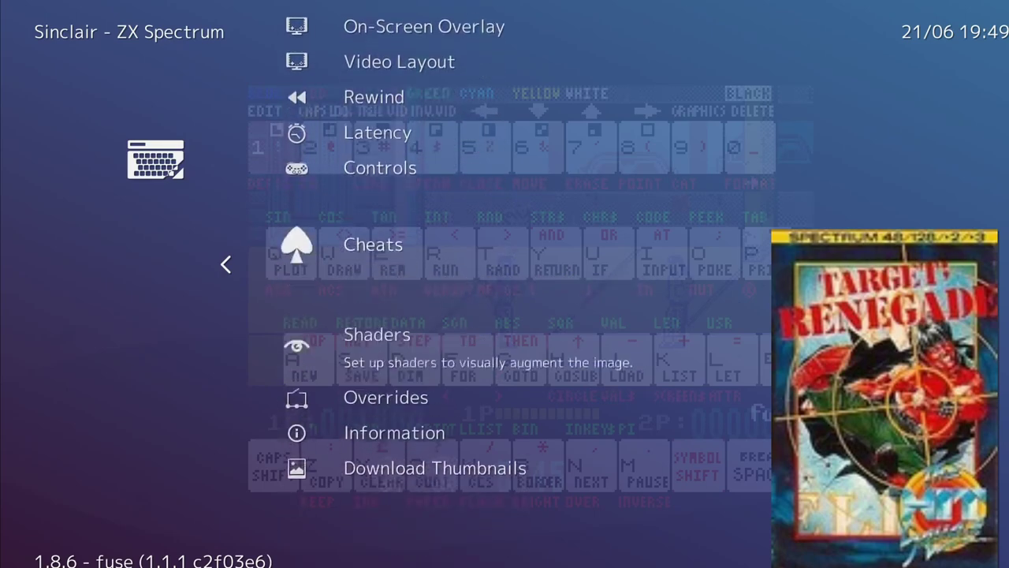
pyautogui.press('Down')
pyautogui.press('Return')
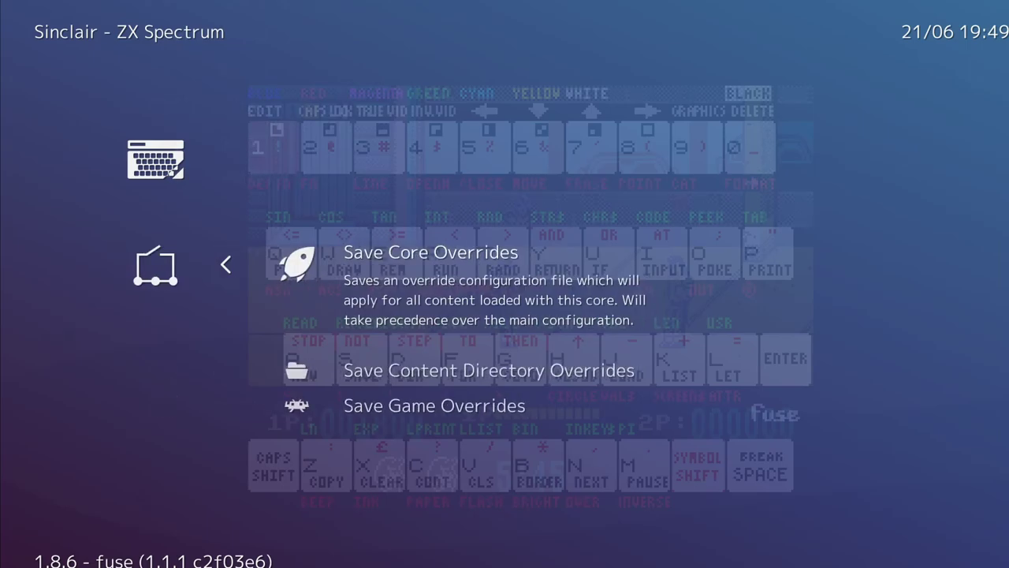
pyautogui.press('Return')
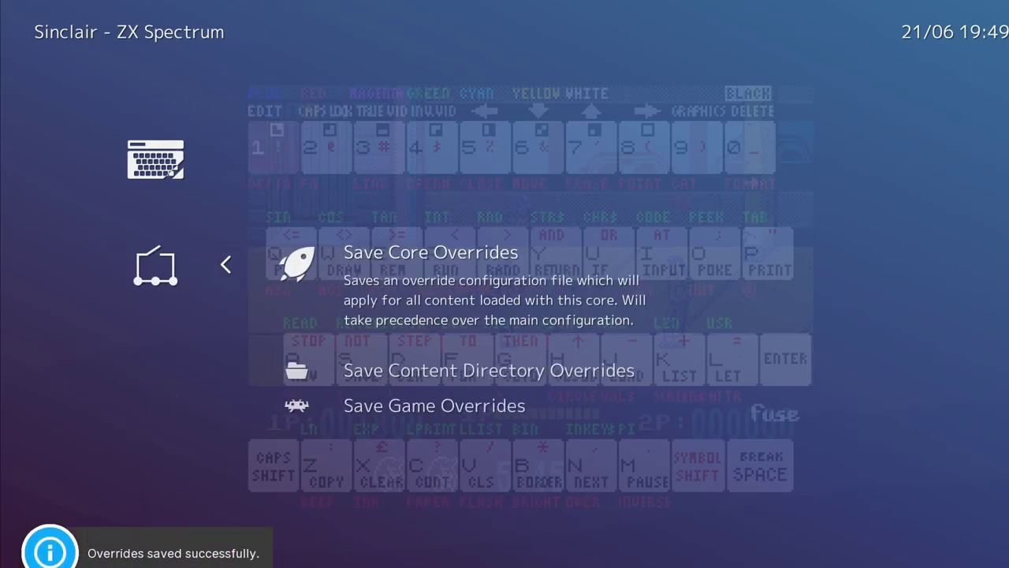
pyautogui.press('BackSpace')
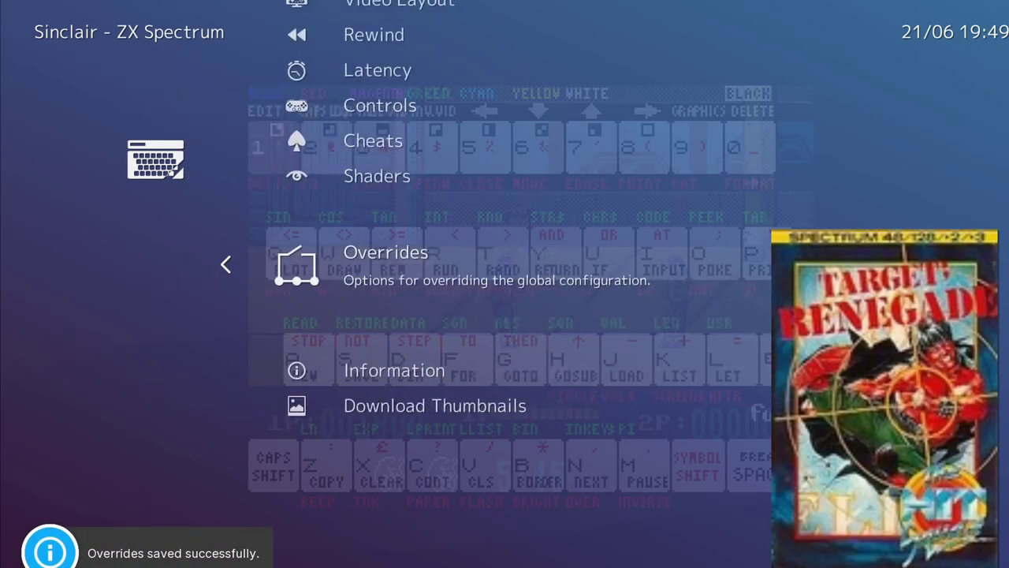
pyautogui.press('BackSpace')
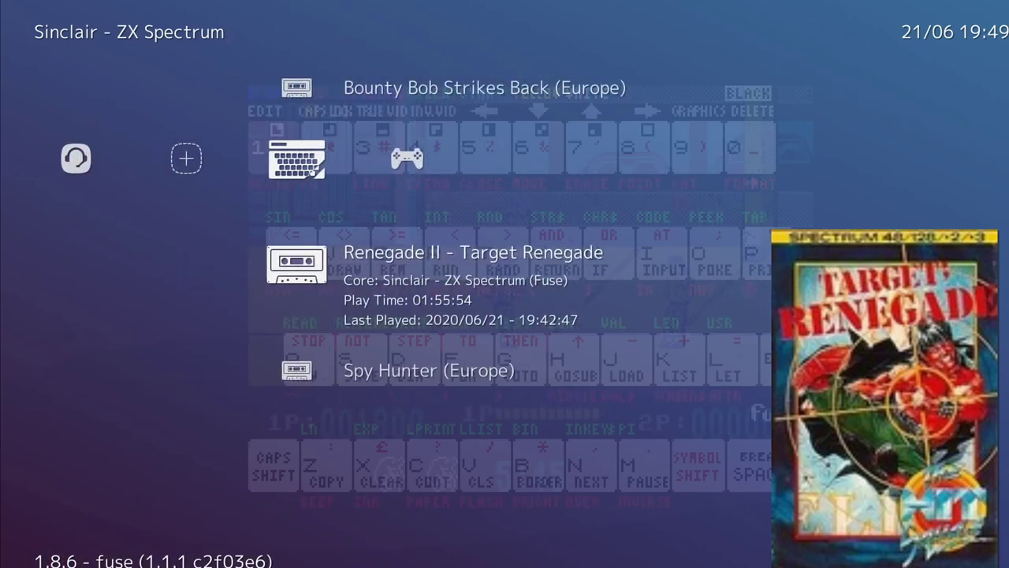
# Run Bounty Bob Strikes Back (Europe) from the ZX Spectrum playlist
pyautogui.press('Down')
pyautogui.press('Up')
pyautogui.press('Up')
pyautogui.press('Return')
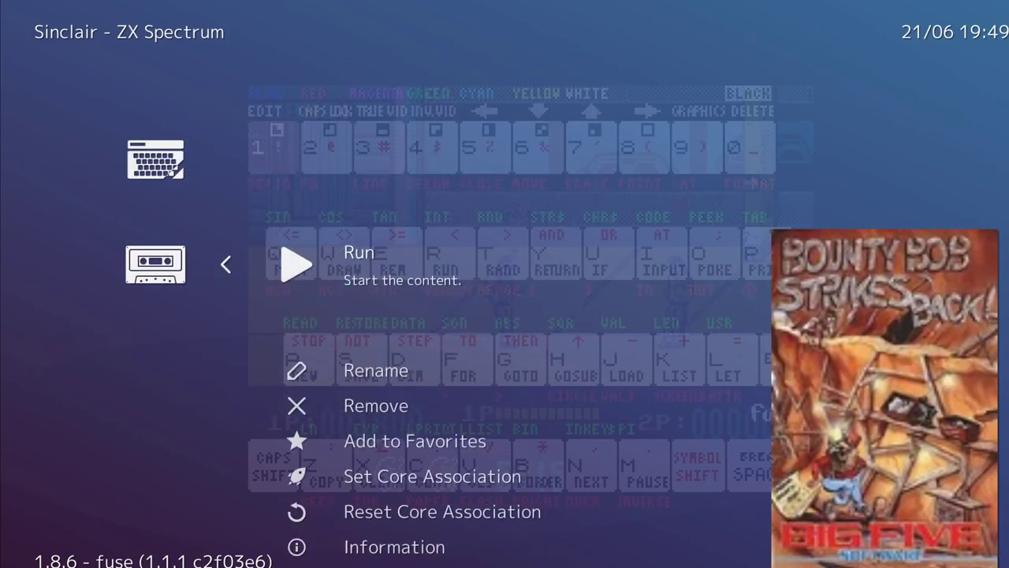
pyautogui.press('Return')
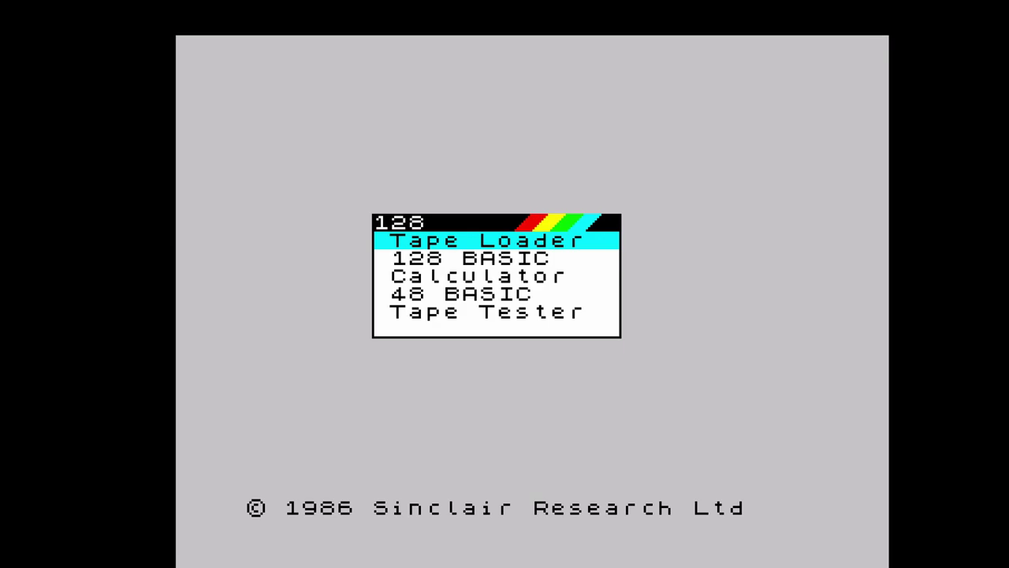
# Set the Model core option to Spectrum 48K for the running Bounty Bob Strikes Back
pyautogui.press('F1')
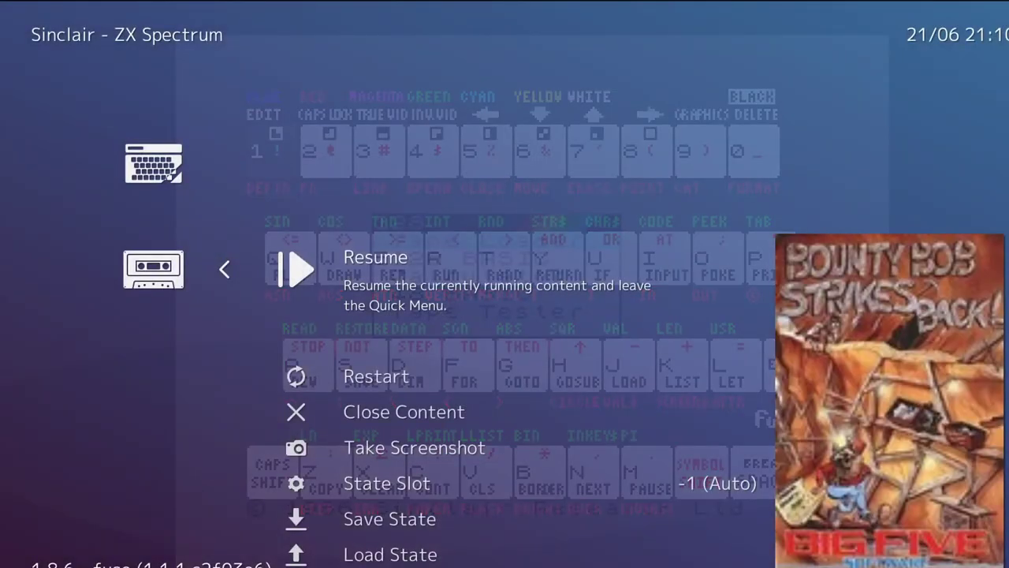
pyautogui.press('Down')
pyautogui.press('Down')
pyautogui.press('Down')
pyautogui.press('Down')
pyautogui.press('Down')
pyautogui.press('Down')
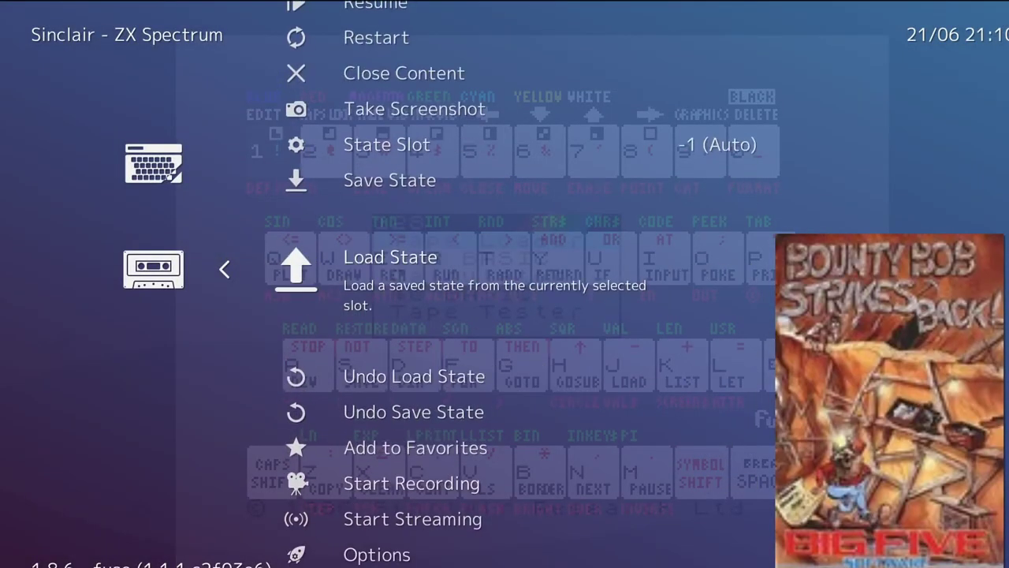
pyautogui.press('Down')
pyautogui.press('Down')
pyautogui.press('Down')
pyautogui.press('Down')
pyautogui.press('Down')
pyautogui.press('Down')
pyautogui.press('Return')
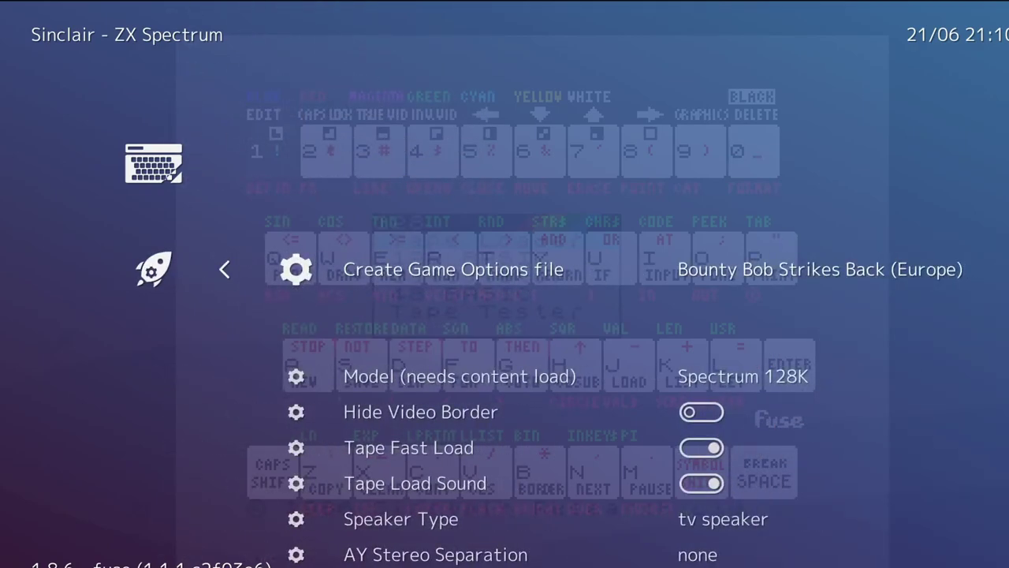
pyautogui.press('Down')
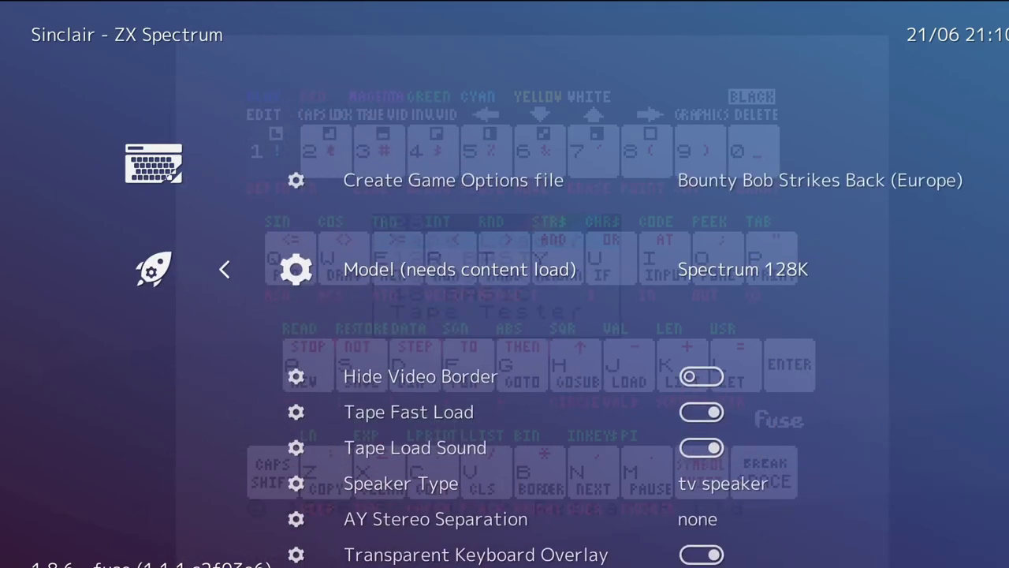
pyautogui.press('Return')
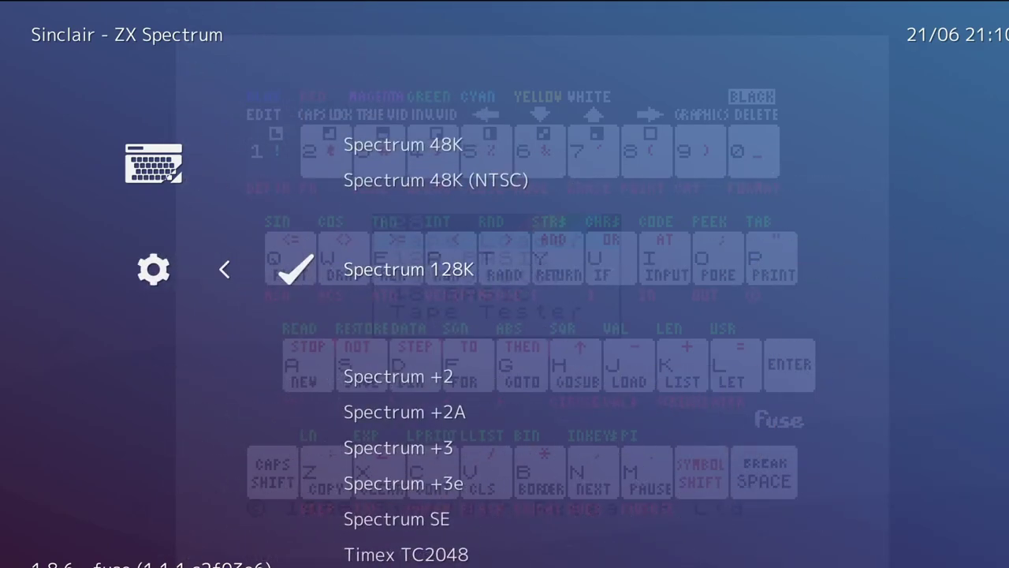
pyautogui.press('Up')
pyautogui.press('Up')
pyautogui.press('Return')
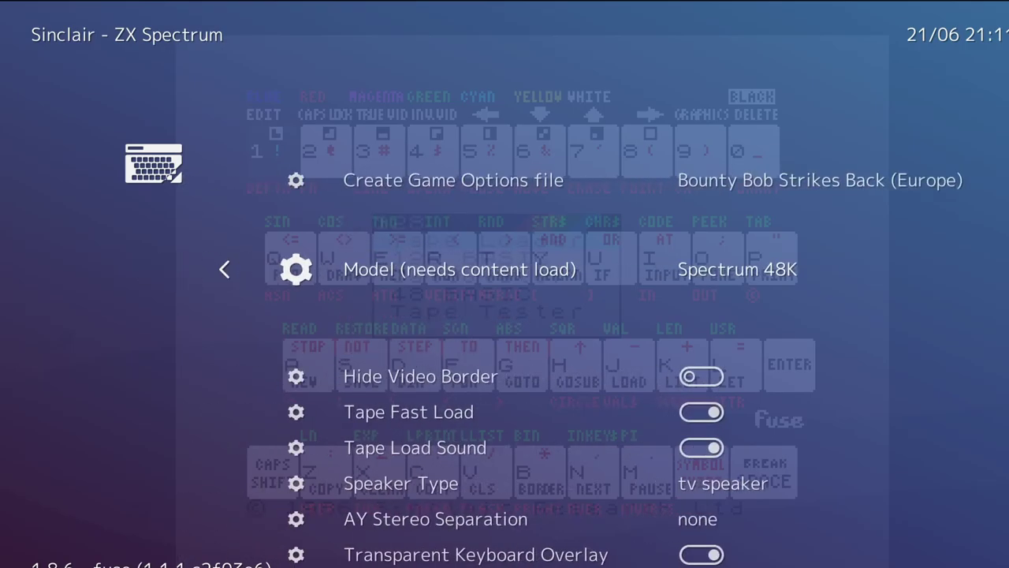
# Look over the core options listed below the model setting and return to the quick menu
pyautogui.press('Down')
pyautogui.press('Down')
pyautogui.press('Down')
pyautogui.press('Down')
pyautogui.press('Down')
pyautogui.press('Down')
pyautogui.press('Down')
pyautogui.press('Down')
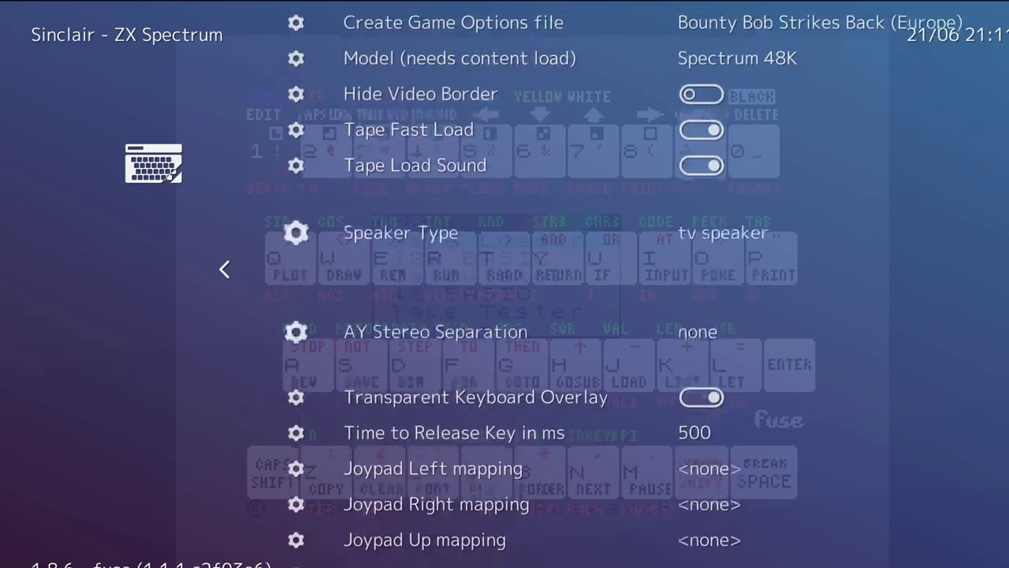
pyautogui.press('BackSpace')
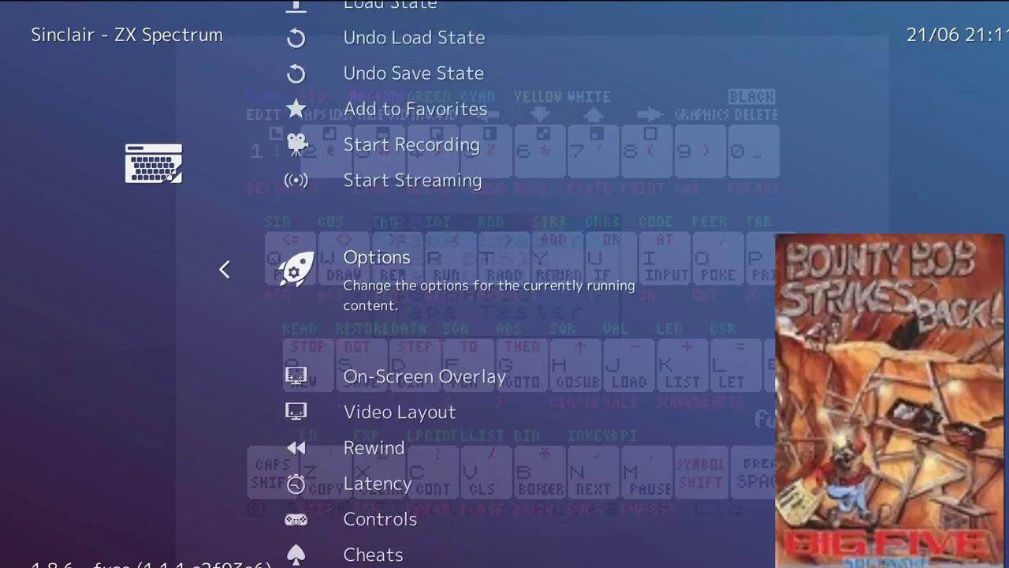
# Save core overrides while Bounty Bob Strikes Back is loaded
pyautogui.press('Down')
pyautogui.press('Down')
pyautogui.press('Down')
pyautogui.press('Down')
pyautogui.press('Down')
pyautogui.press('Down')
pyautogui.press('Down')
pyautogui.press('Down')
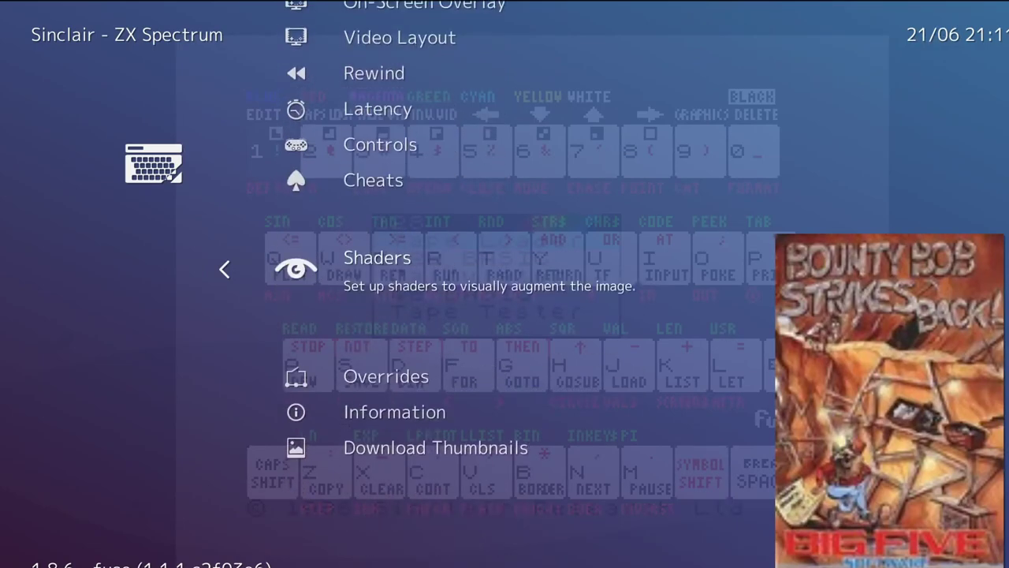
pyautogui.press('Return')
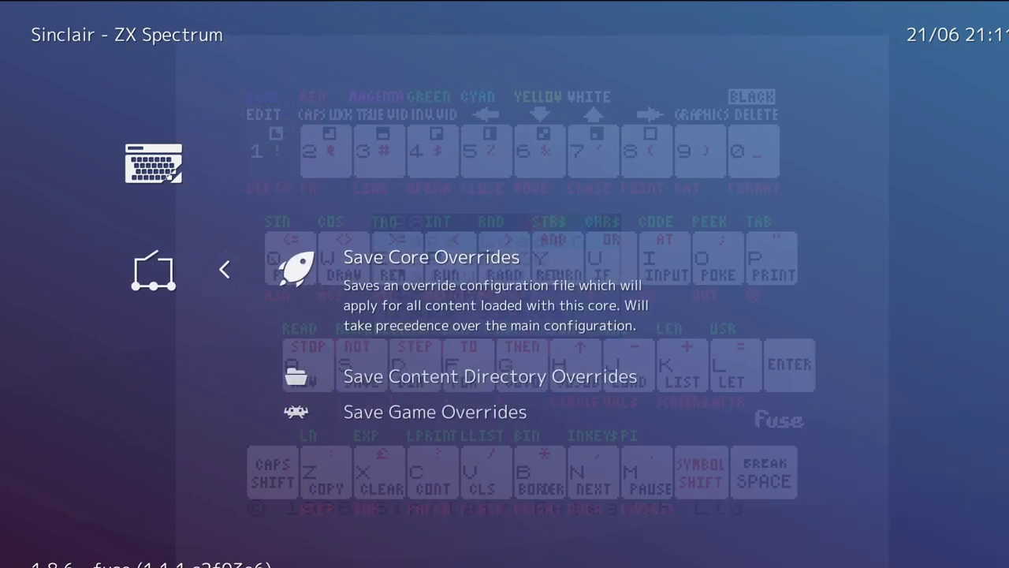
pyautogui.press('Return')
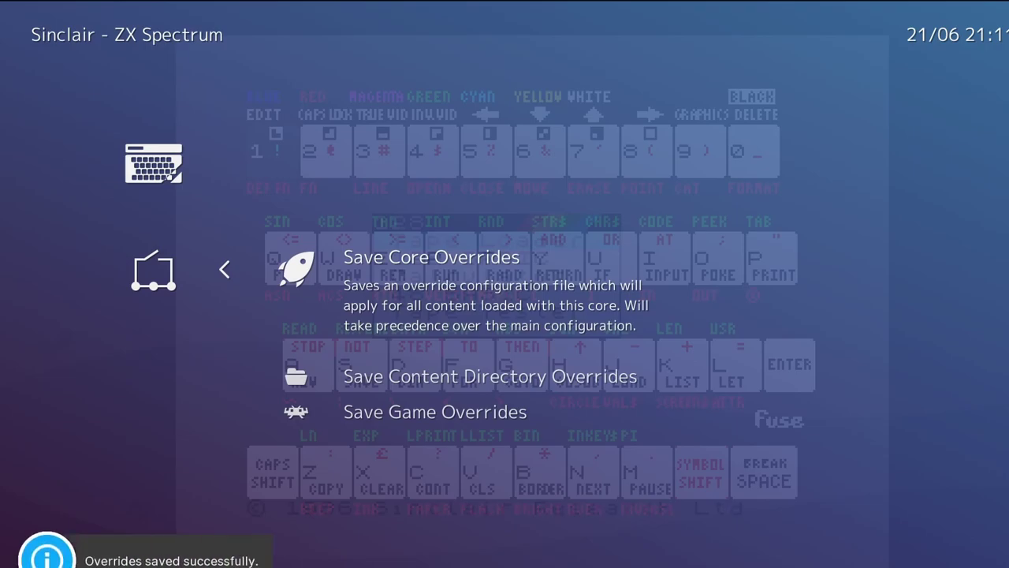
# Save game overrides for Bounty Bob Strikes Back and go back to the playlist
pyautogui.press('Down')
pyautogui.press('Down')
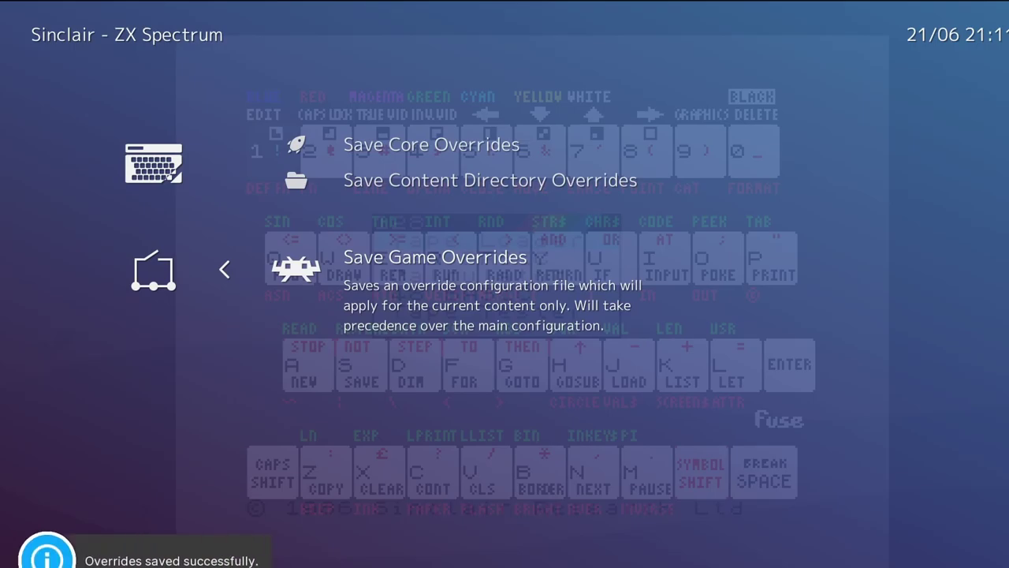
pyautogui.press('Return')
pyautogui.press('BackSpace')
pyautogui.press('BackSpace')
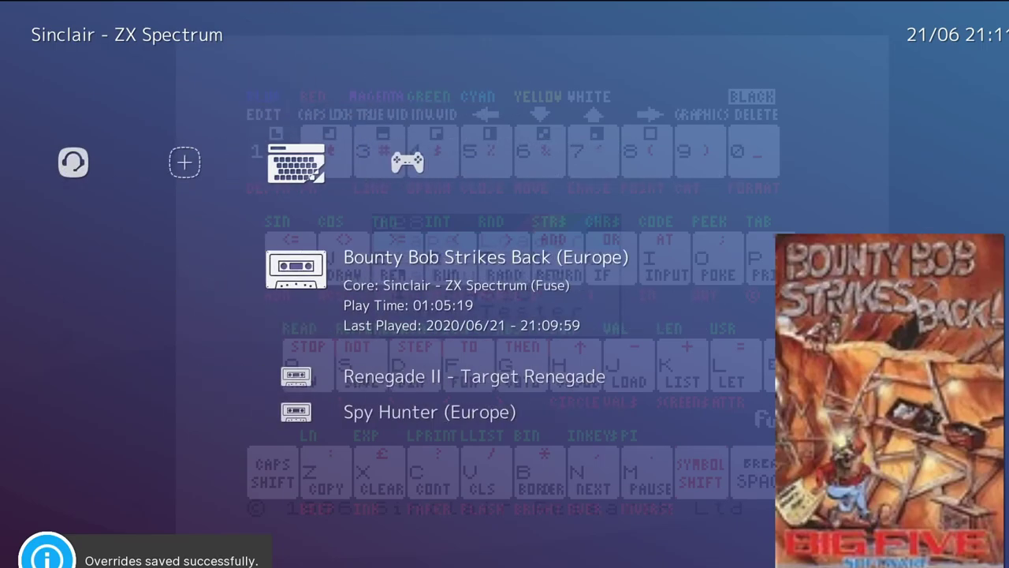
# Browse the other menu categories and their entries, and return to the running Bounty Bob Strikes Back
pyautogui.press('Left')
pyautogui.press('Left')
pyautogui.press('Left')
pyautogui.press('Left')
pyautogui.press('Left')
pyautogui.press('Left')
pyautogui.press('Left')
pyautogui.press('Left')
pyautogui.press('Left')
pyautogui.press('Down')
pyautogui.press('Down')
pyautogui.press('Down')
pyautogui.press('Down')
pyautogui.press('Down')
pyautogui.press('Down')
pyautogui.press('Down')
pyautogui.press('Down')
pyautogui.press('Down')
pyautogui.press('Down')
pyautogui.press('Up')
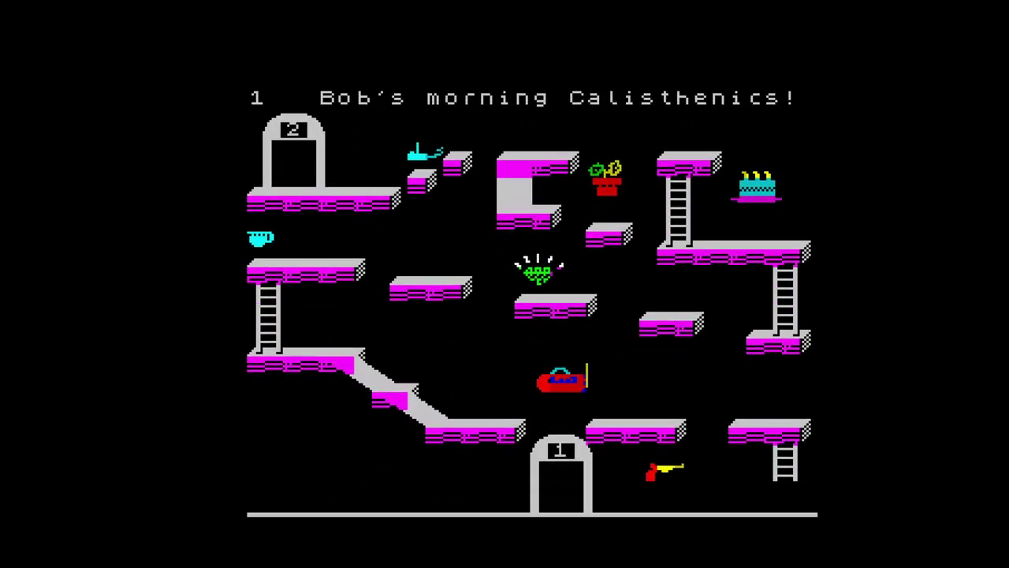
# Walk Bob along the ground floor of level 1, collect the pistol, and take door 1 up to door 2
pyautogui.press('Right')
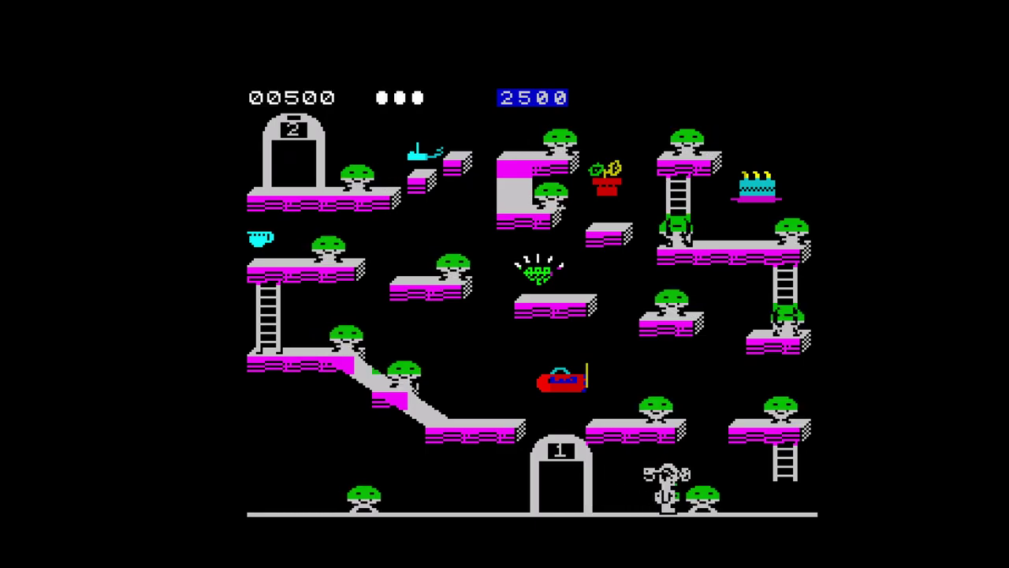
pyautogui.press('Left')
pyautogui.press('Left')
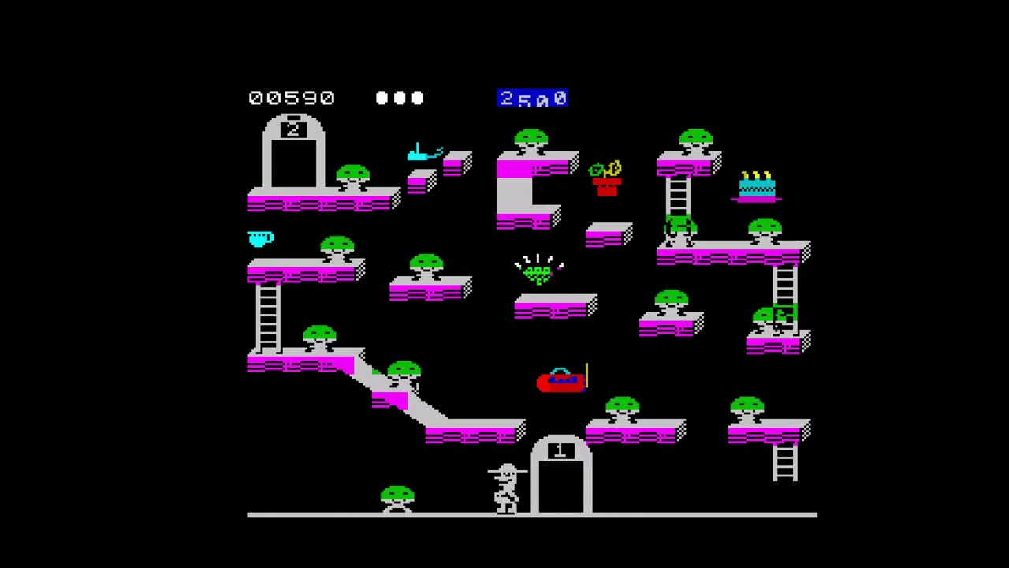
pyautogui.press('Right')
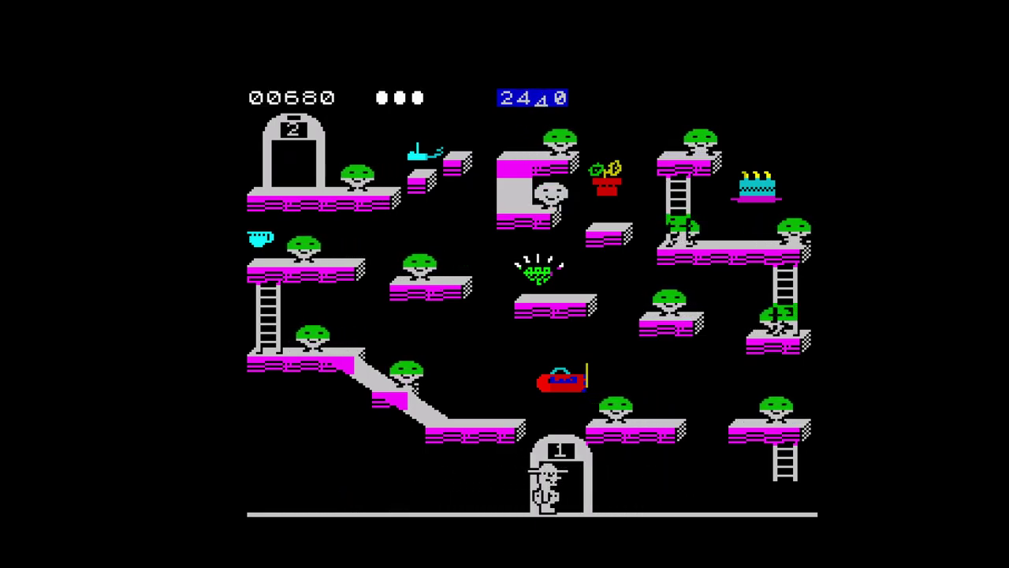
pyautogui.press('Right')
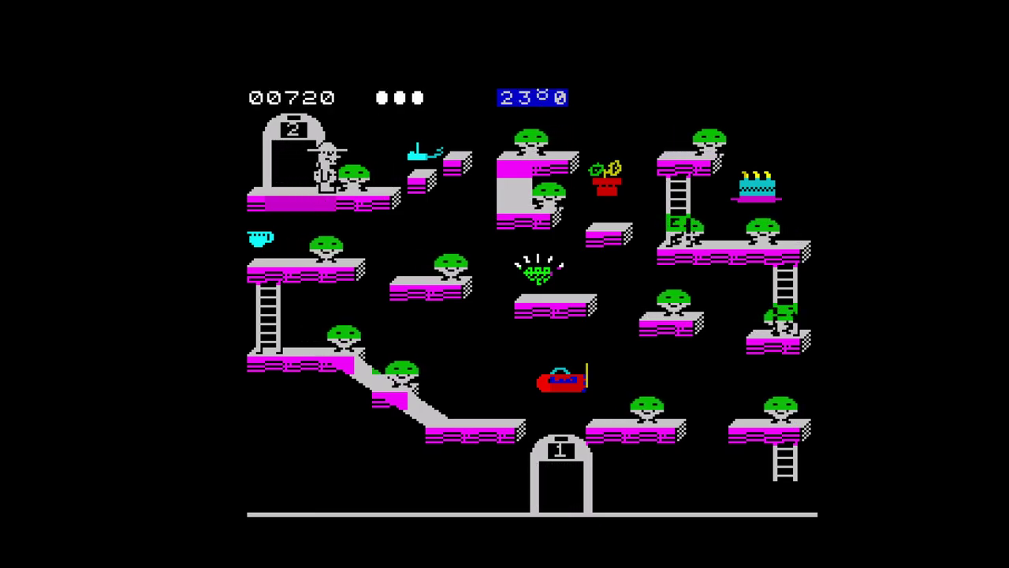
# Walk over the whole door 2 platform past the mutant and collect the cyan item beside its edge
pyautogui.press('Left')
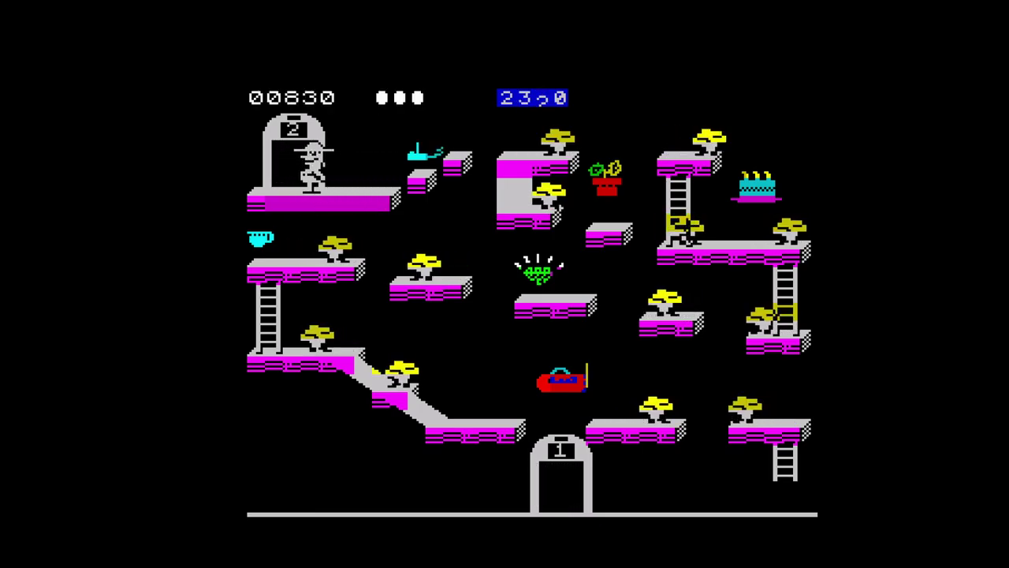
pyautogui.press('Right')
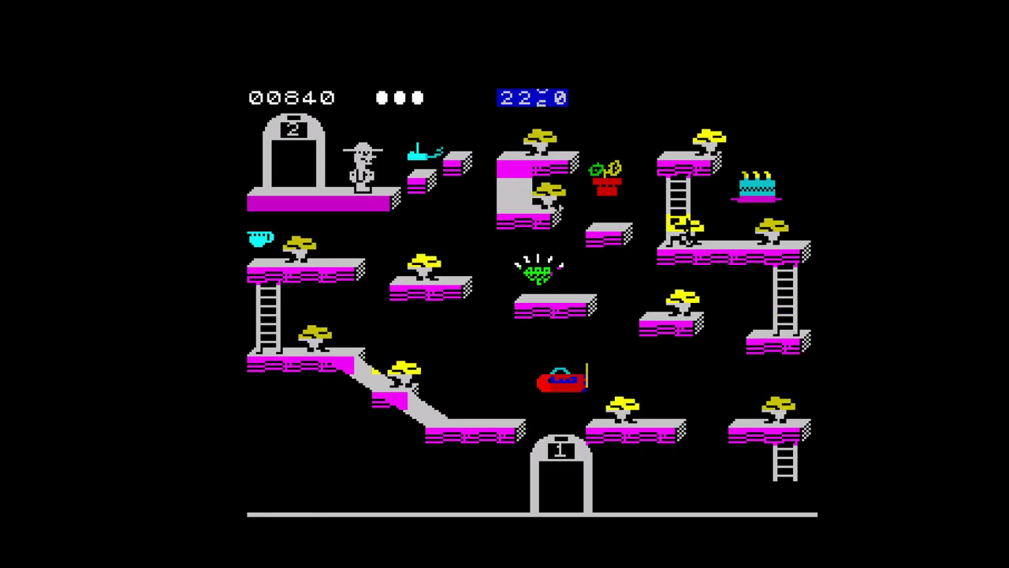
pyautogui.press('Right')
pyautogui.press('Left')
pyautogui.press('space')
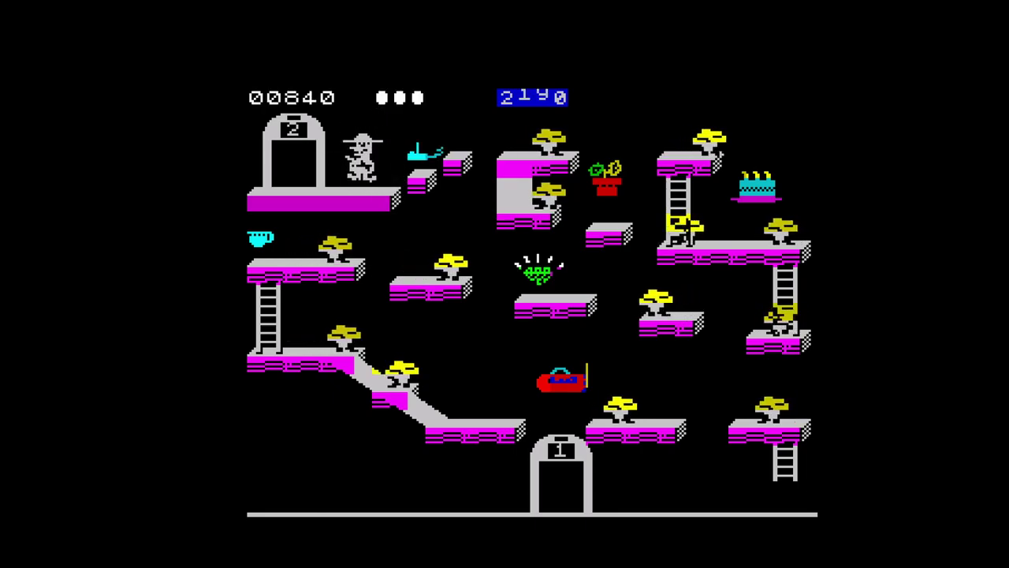
pyautogui.press('Left')
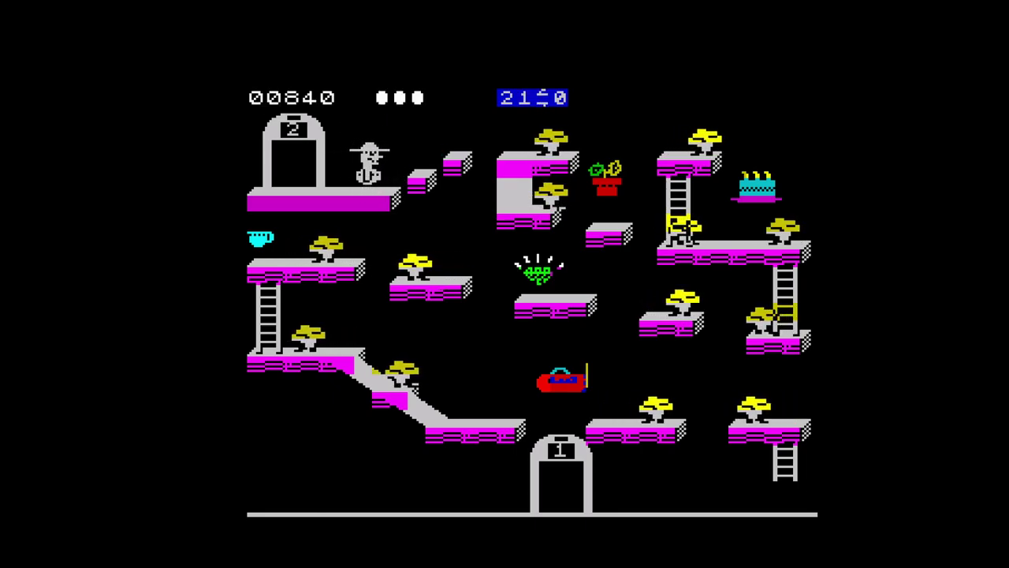
# Jump Bob across the two small stepping platforms and onto the C-shaped platform in the upper middle
pyautogui.press('Right')
pyautogui.press('space')
pyautogui.press('space')
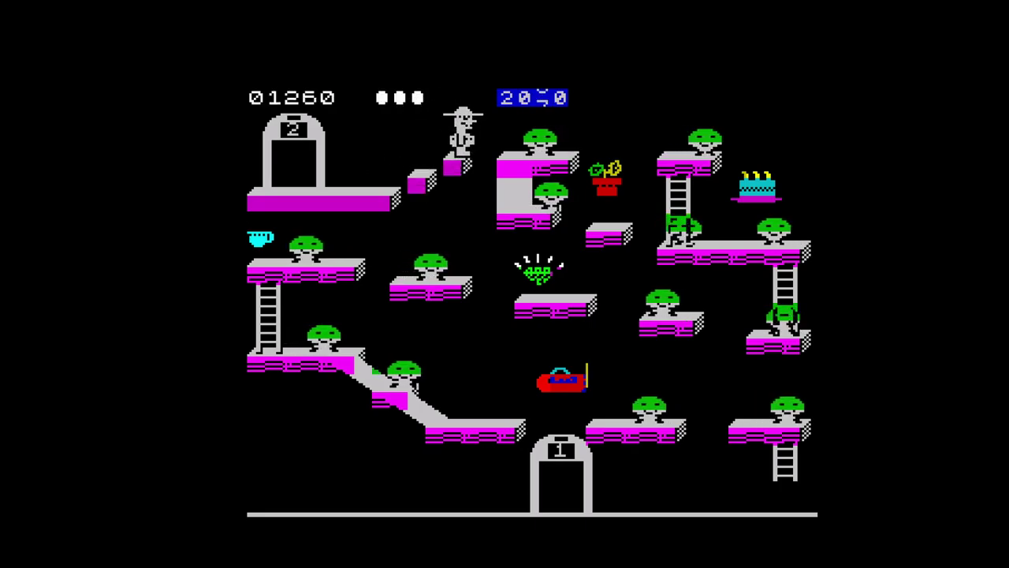
pyautogui.press('Right')
pyautogui.press('space')
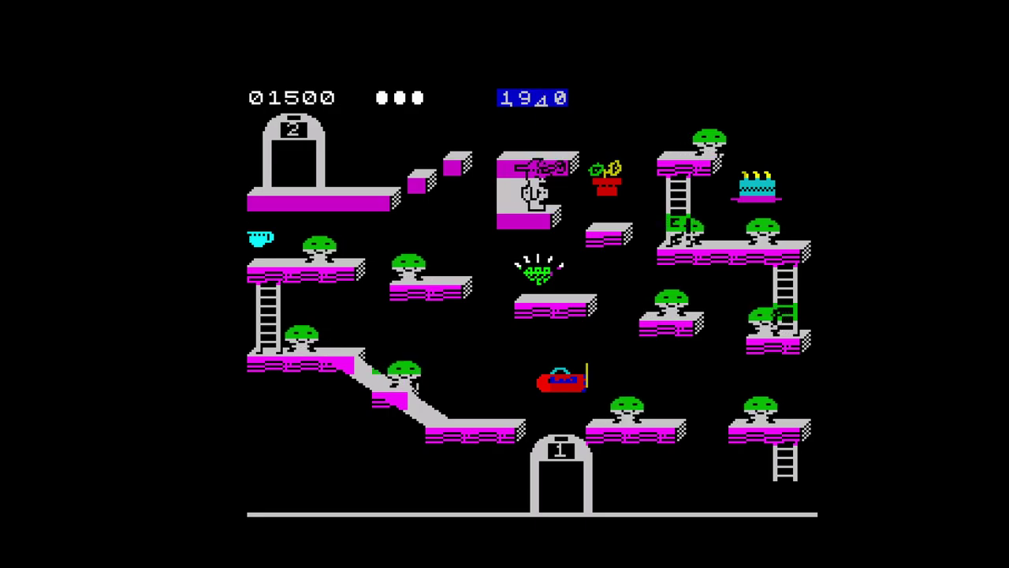
# Jump from the C-shaped platform over the small block, collecting the plant pot, to the platform with the ladder
pyautogui.press('Right')
pyautogui.press('space')
pyautogui.press('Left')
pyautogui.press('Right')
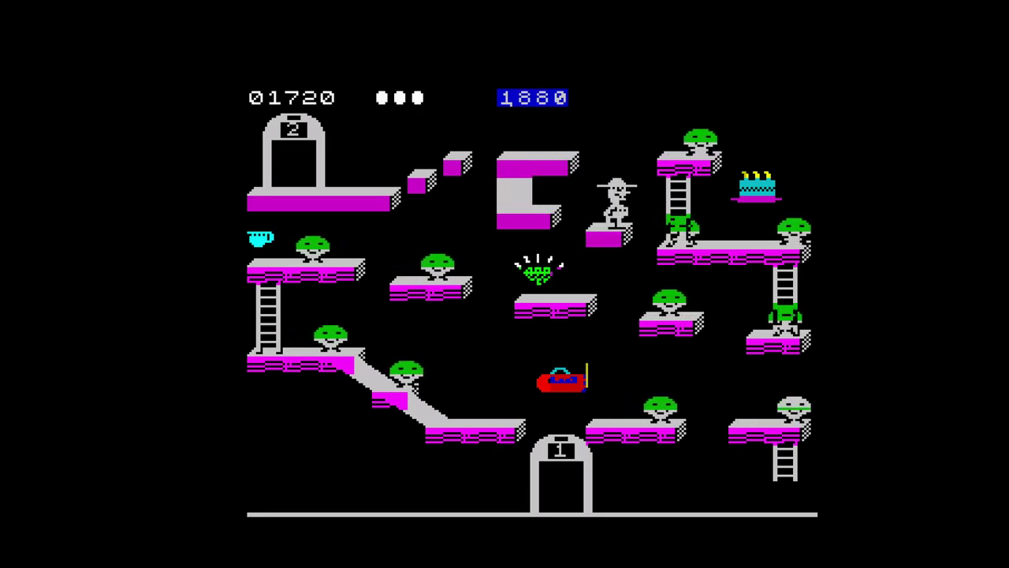
pyautogui.press('Right')
pyautogui.press('space')
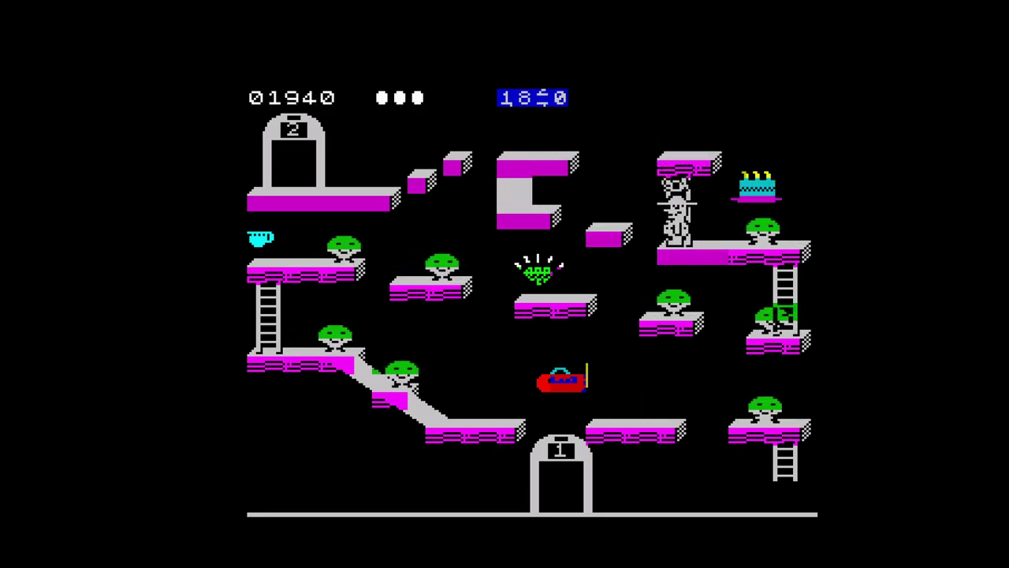
# Climb to the upper-right platform and cover it, and work back down the ladders to the lower right platform
pyautogui.press('Up')
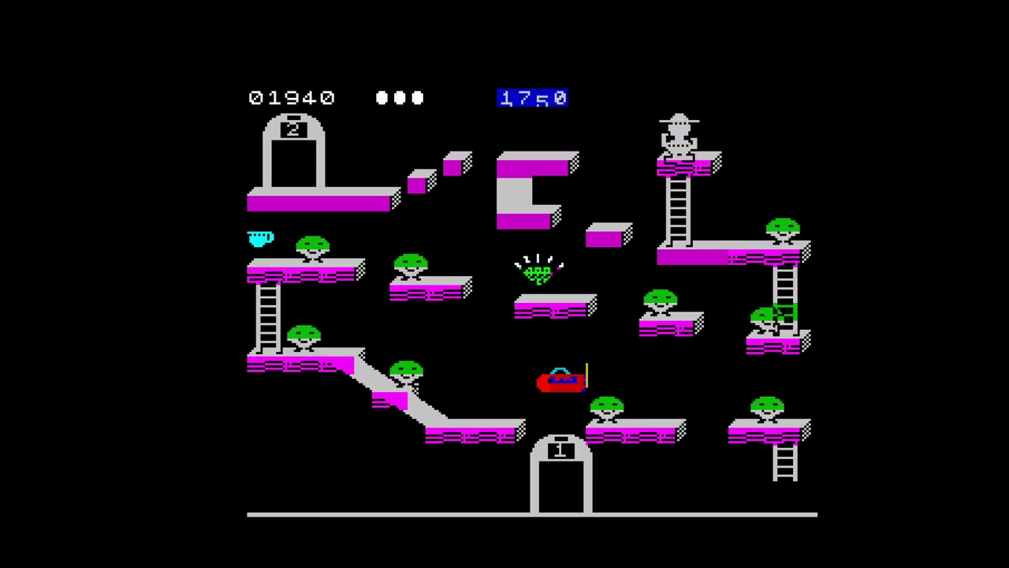
pyautogui.press('Right')
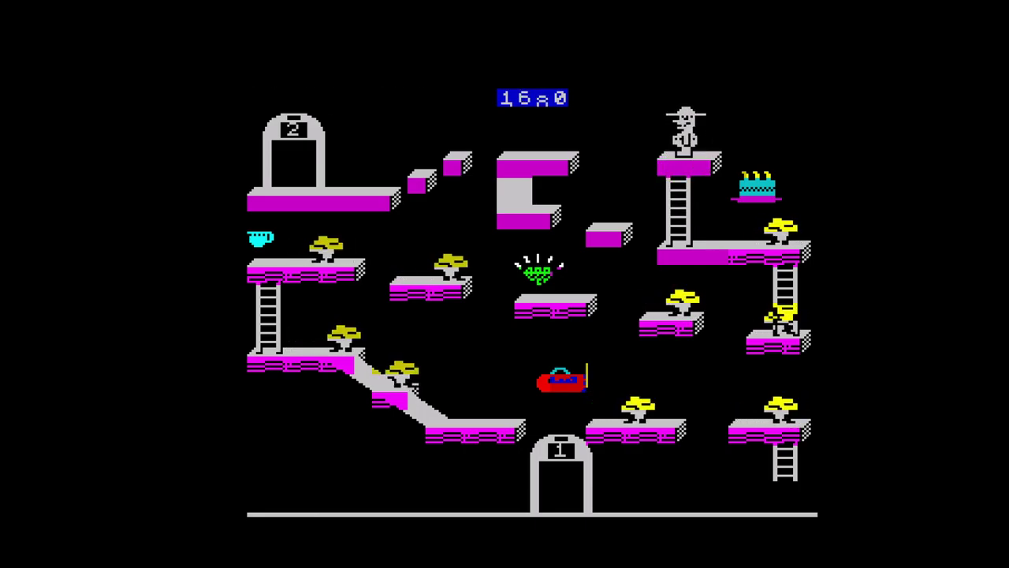
pyautogui.press('Down')
pyautogui.press('Down')
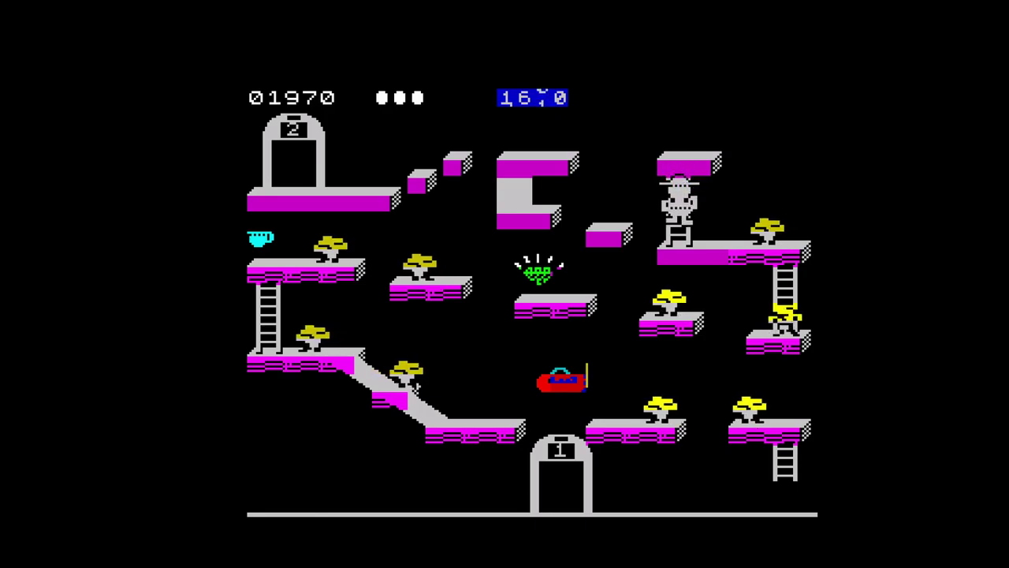
pyautogui.press('Right')
pyautogui.press('Down')
# Jump leftwards across the middle platforms, collecting their items, and go down the ladder at the far left
pyautogui.press('Left')
pyautogui.press('space')
pyautogui.press('space')
pyautogui.press('Left')
pyautogui.press('space')
pyautogui.press('Left')
pyautogui.press('space')
pyautogui.press('Left')
pyautogui.press('Down')
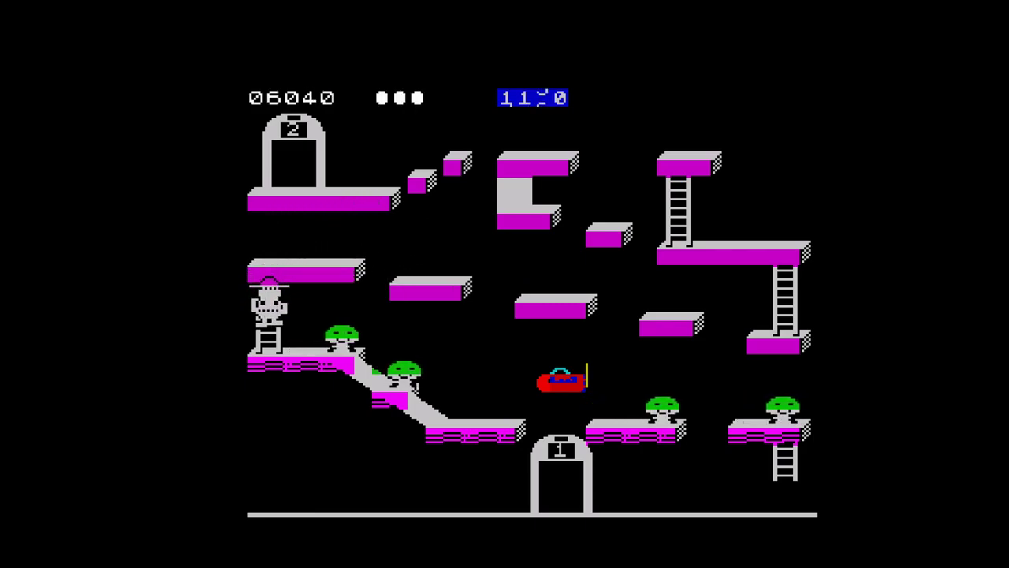
# Run down the slope, collect the red bag, and cover the remaining lower platforms to finish level 1
pyautogui.press('Right')
pyautogui.press('Right')
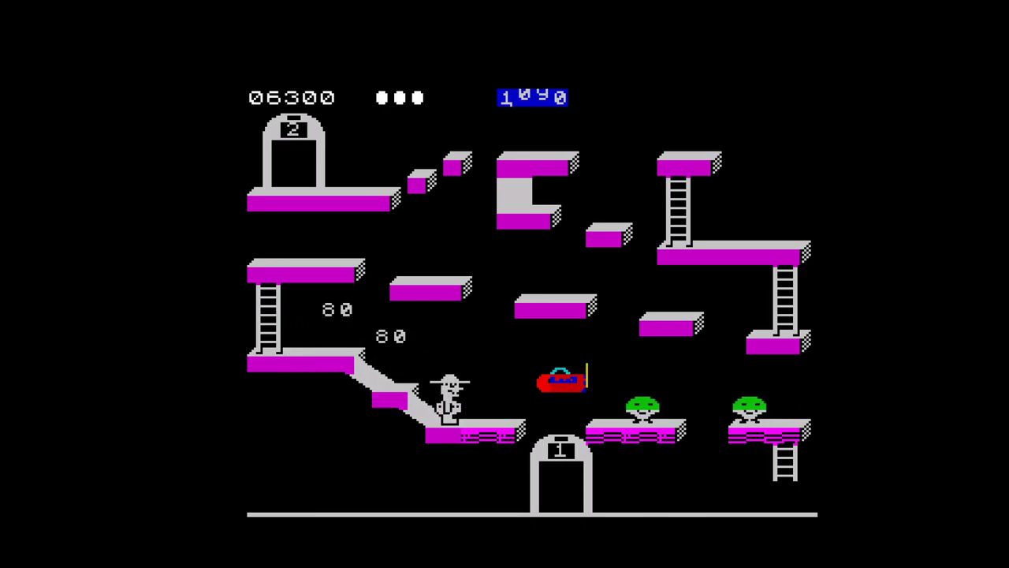
pyautogui.press('Right')
pyautogui.press('space')
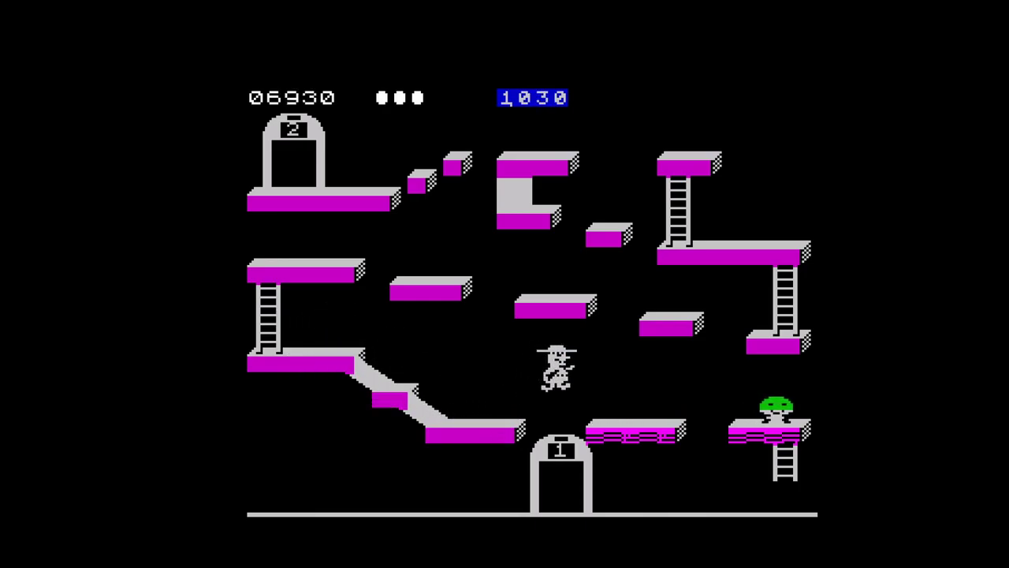
pyautogui.press('Right')
pyautogui.press('space')
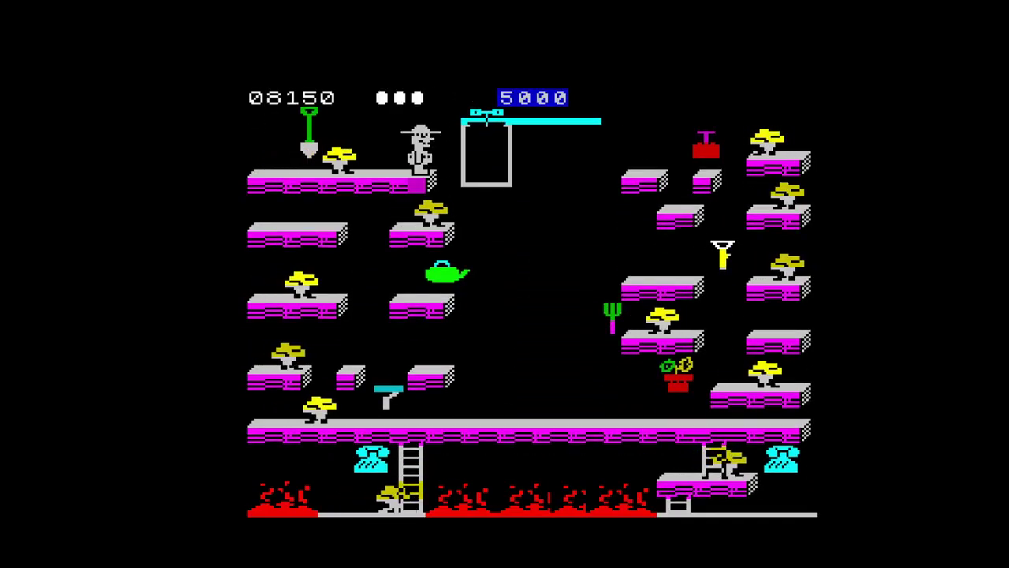
# Open the quick menu over the game and close the Bounty Bob Strikes Back content
pyautogui.press('F1')
pyautogui.press('Down')
pyautogui.press('Down')
pyautogui.press('Down')
pyautogui.press('Down')
pyautogui.press('Down')
pyautogui.press('Down')
pyautogui.press('Down')
pyautogui.press('Down')
pyautogui.press('Down')
pyautogui.press('Down')
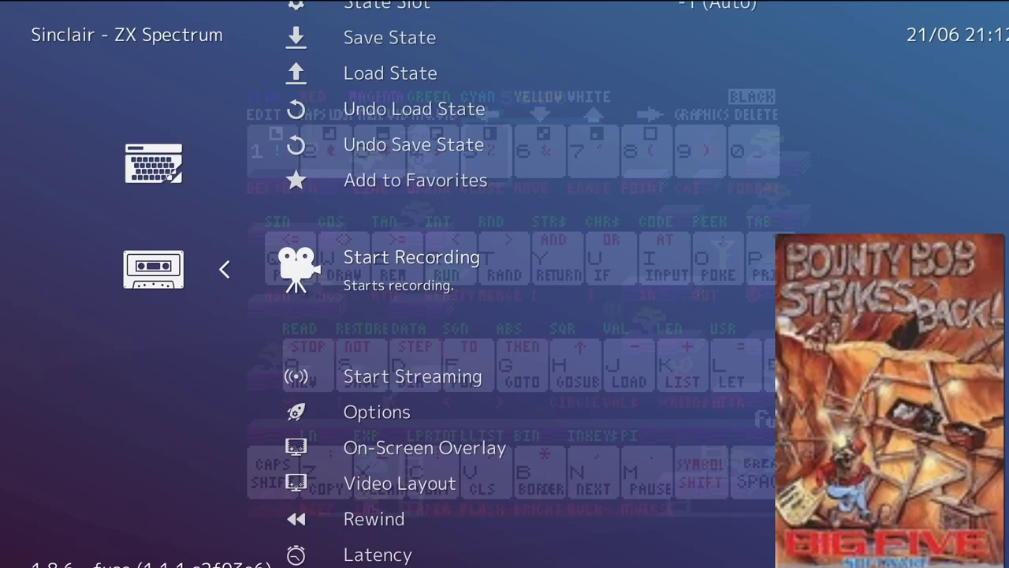
pyautogui.press('Up')
pyautogui.press('Up')
pyautogui.press('Up')
pyautogui.press('Up')
pyautogui.press('Up')
pyautogui.press('Up')
pyautogui.press('Up')
pyautogui.press('Up')
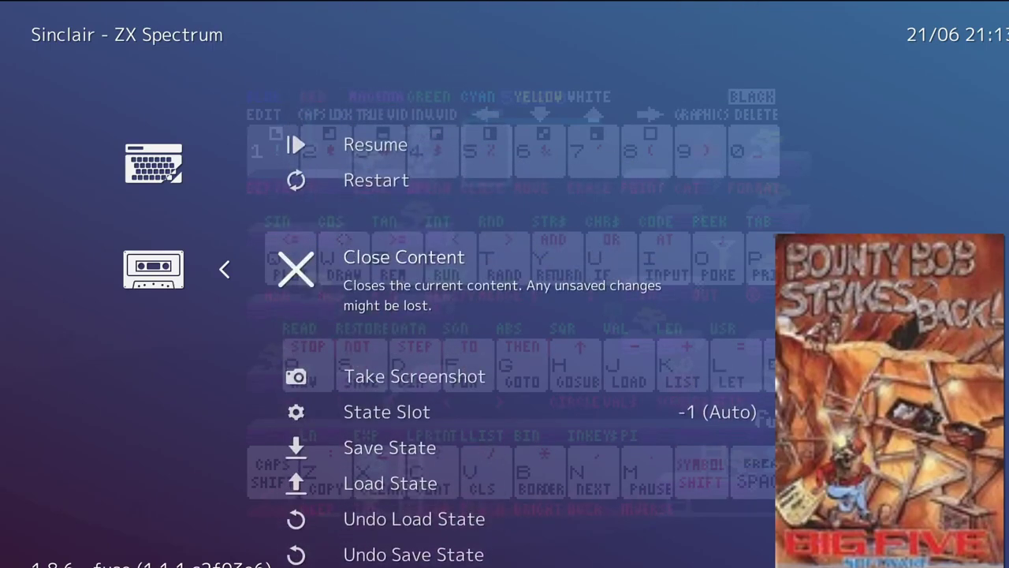
pyautogui.press('Return')
# Run Renegade II - Target Renegade from the Sinclair - ZX Spectrum playlist
pyautogui.press('Down')
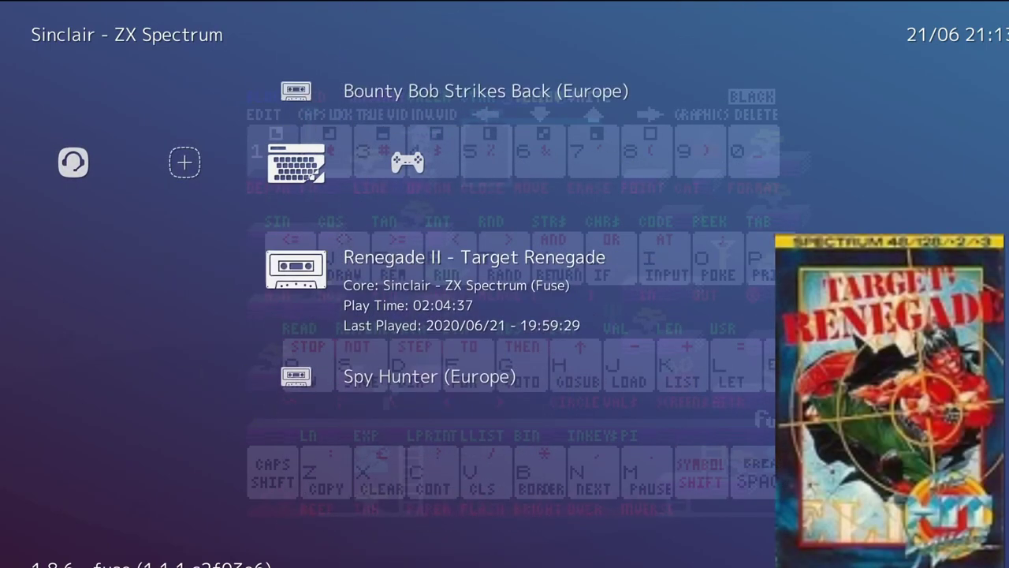
pyautogui.press('Return')
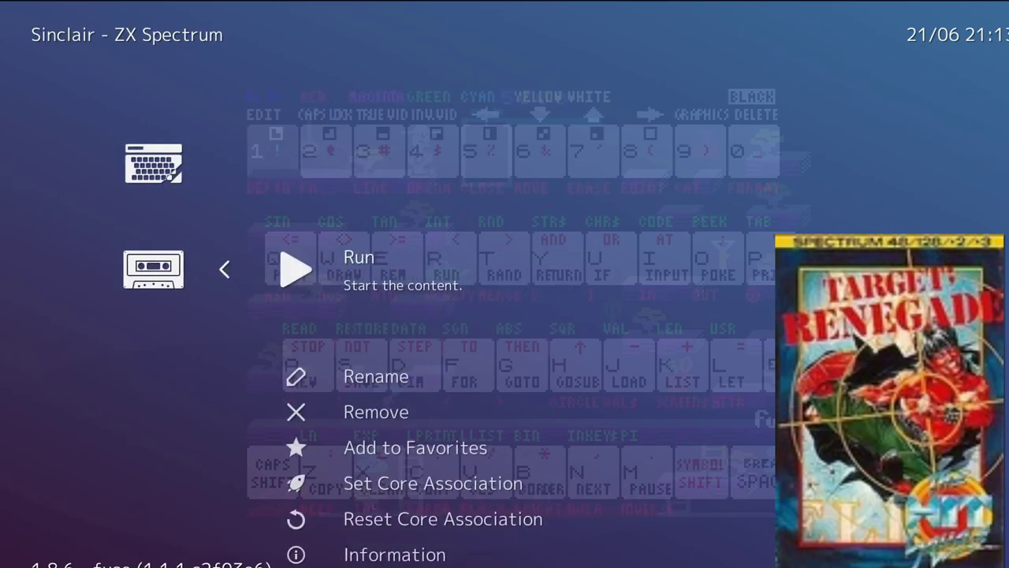
pyautogui.press('Return')
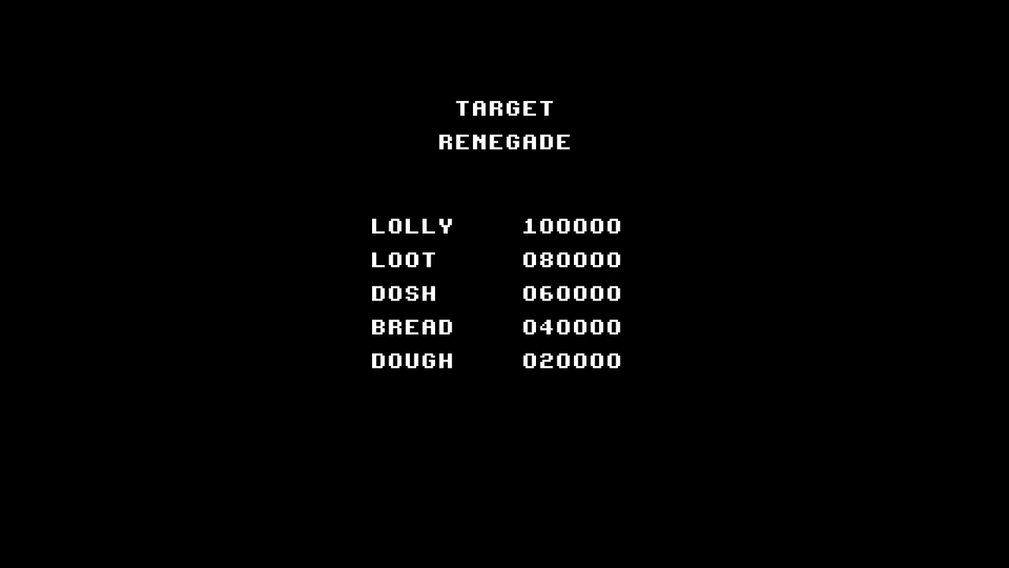
# Show the Fuse on-screen keyboard over Target Renegade and send the Spectrum ENTER key
pyautogui.press('Shift_R')
pyautogui.press('Right')
pyautogui.press('Right')
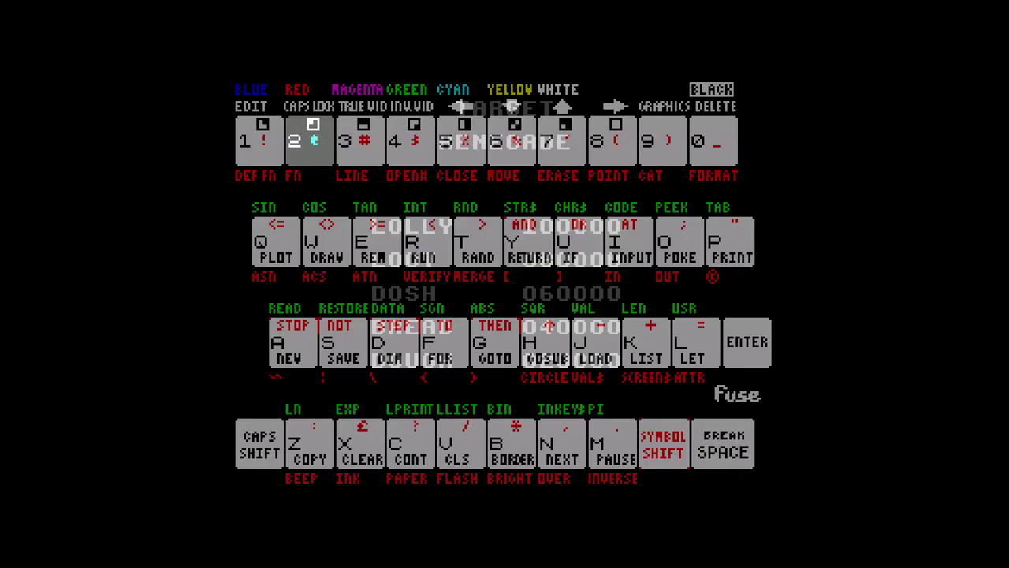
pyautogui.press('Right')
pyautogui.press('Right')
pyautogui.press('Right')
pyautogui.press('Right')
pyautogui.press('Right')
pyautogui.press('Right')
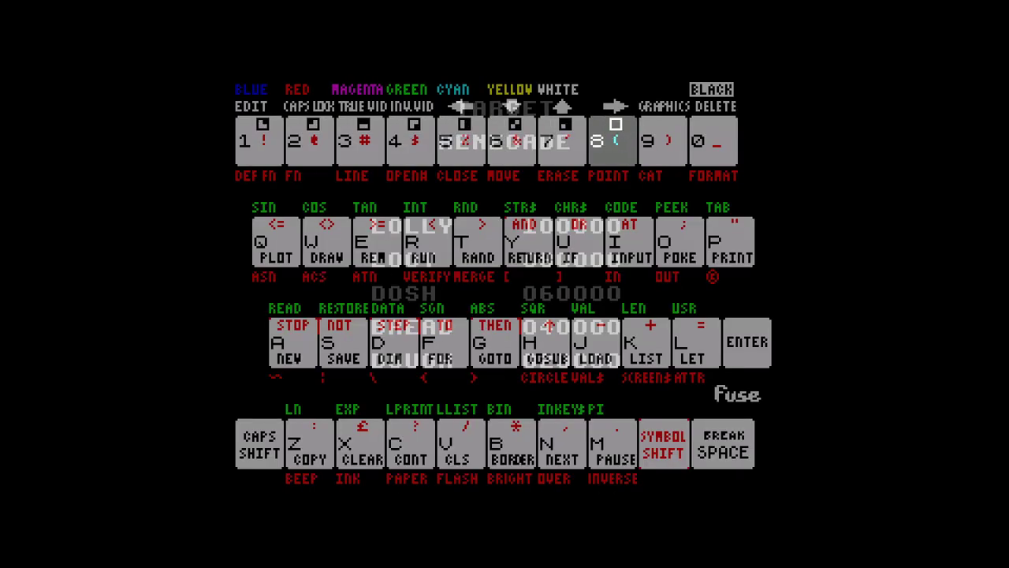
pyautogui.press('Down')
pyautogui.press('Down')
pyautogui.press('Right')
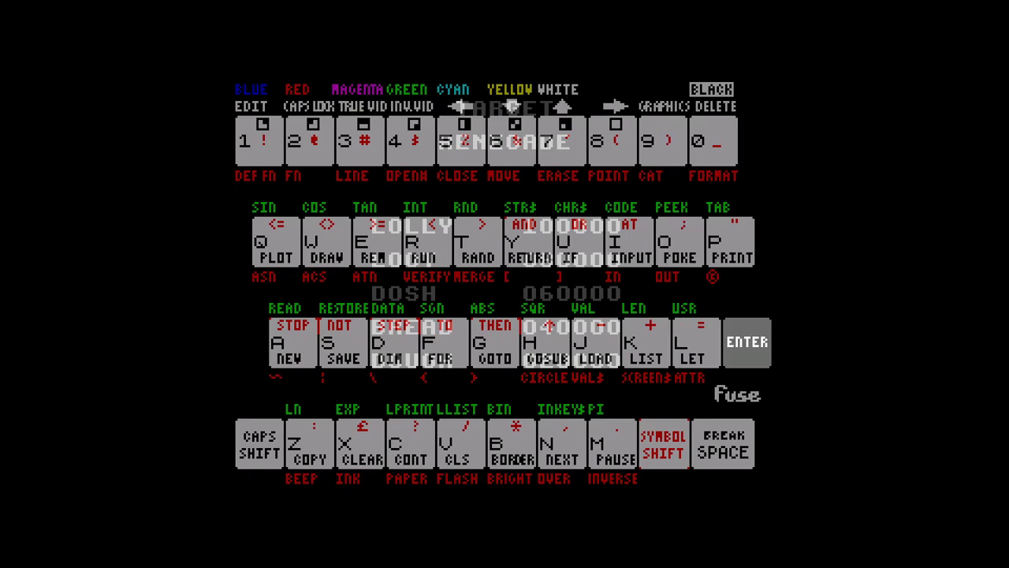
pyautogui.press('Return')
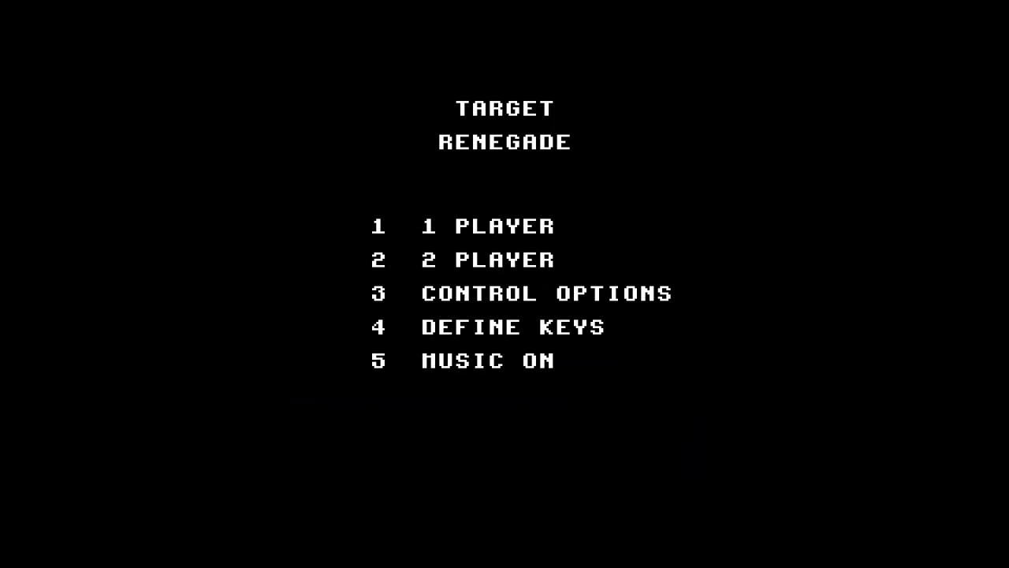
# Use the on-screen keyboard to open Control Options with 3 and choose 3, Kempston, for player 1
pyautogui.press('F1')
pyautogui.press('Right')
pyautogui.press('Right')
pyautogui.press('Up')
pyautogui.press('Up')
pyautogui.press('Right')
pyautogui.press('Return')
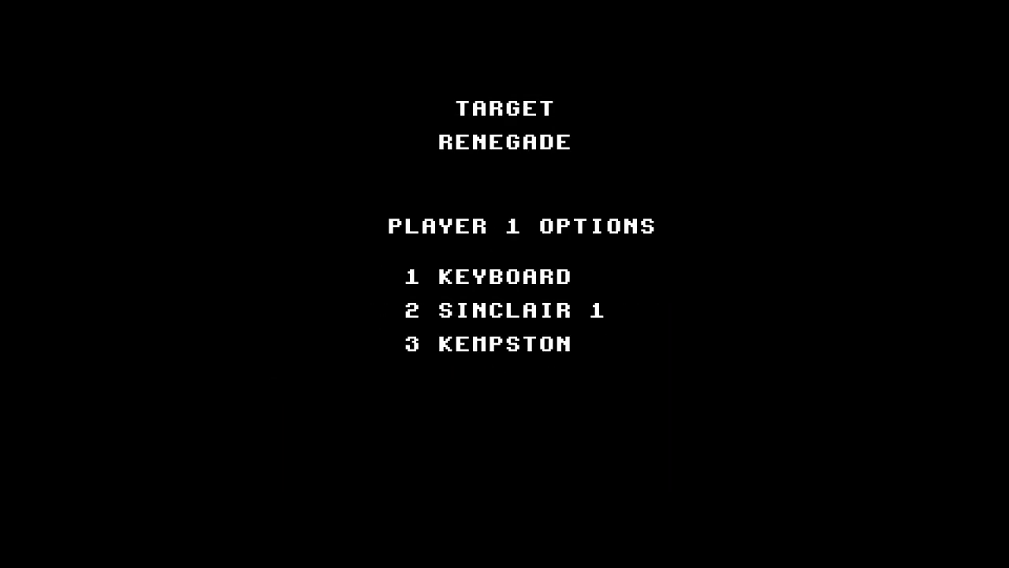
pyautogui.press('F1')
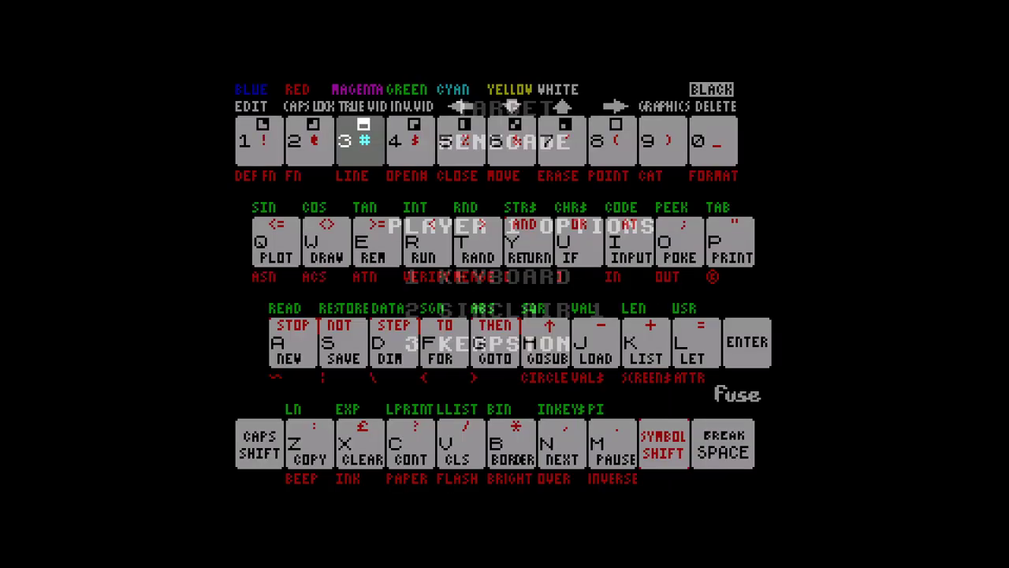
pyautogui.press('Return')
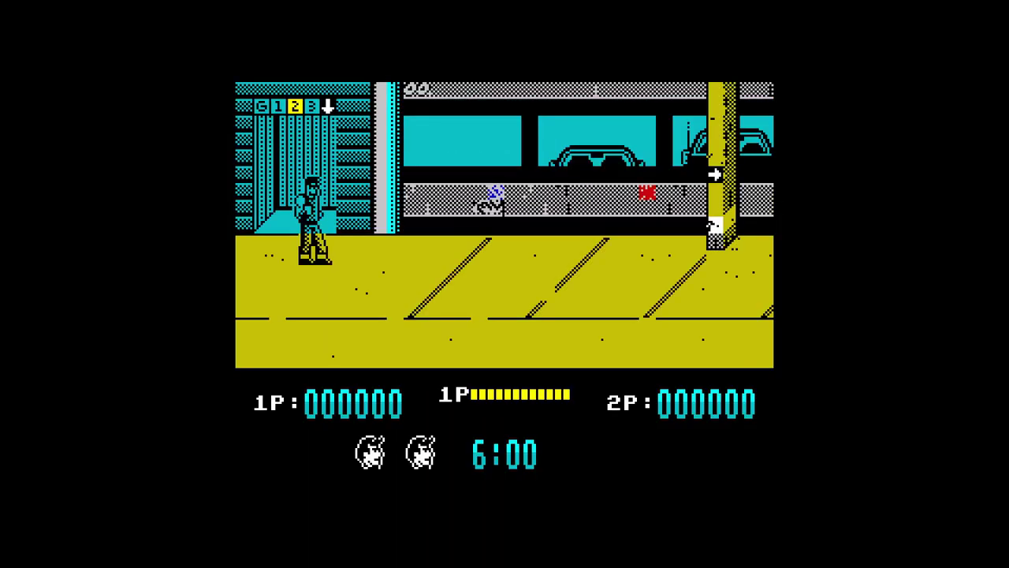
# Try the Kempston controls in Target Renegade by moving around the car park and attacking the enemies
pyautogui.press('Down')
pyautogui.press('Right')
pyautogui.press('Up')
pyautogui.press('space')
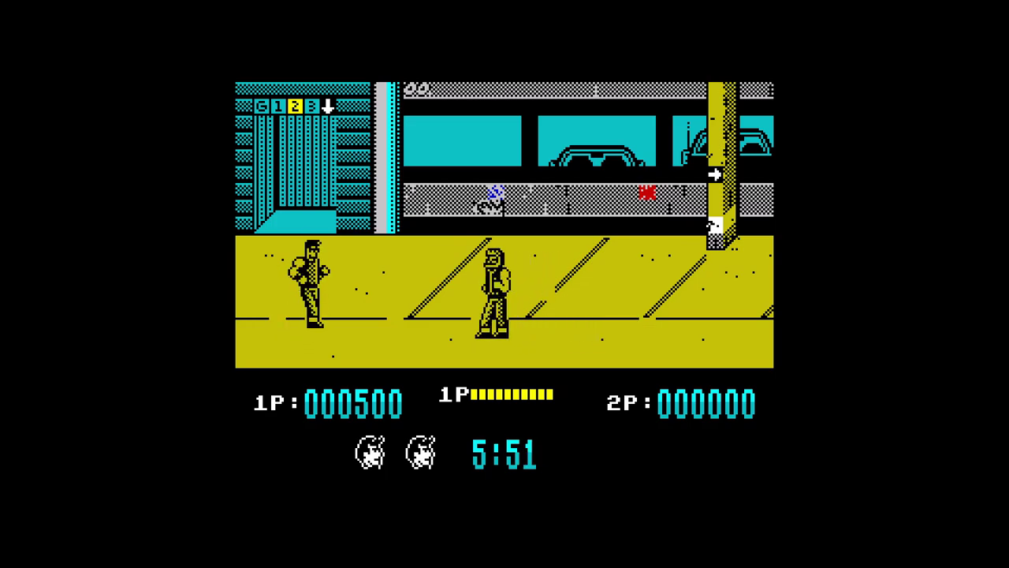
pyautogui.press('Up')
pyautogui.press('Left')
pyautogui.press('Down')
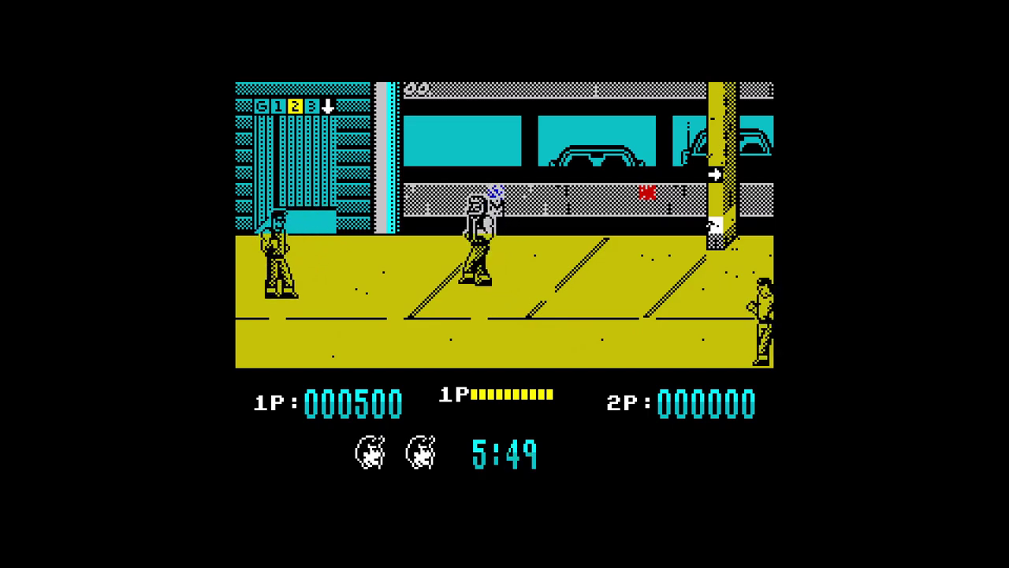
pyautogui.press('Right')
pyautogui.press('space')
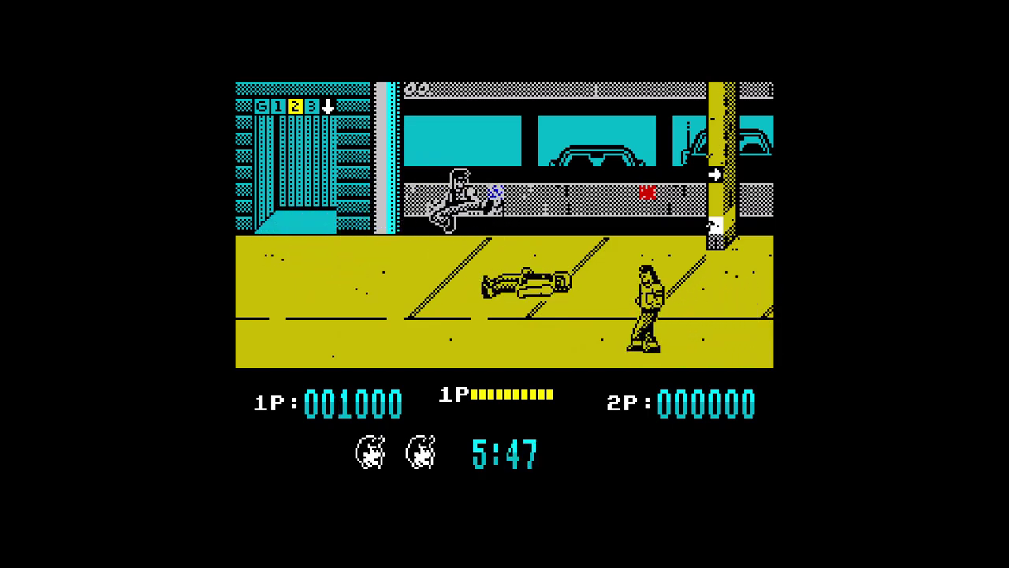
pyautogui.press('Right')
pyautogui.press('Down')
pyautogui.press('Left')
pyautogui.press('Up')
pyautogui.press('Right')
pyautogui.press('space')
pyautogui.press('Left')
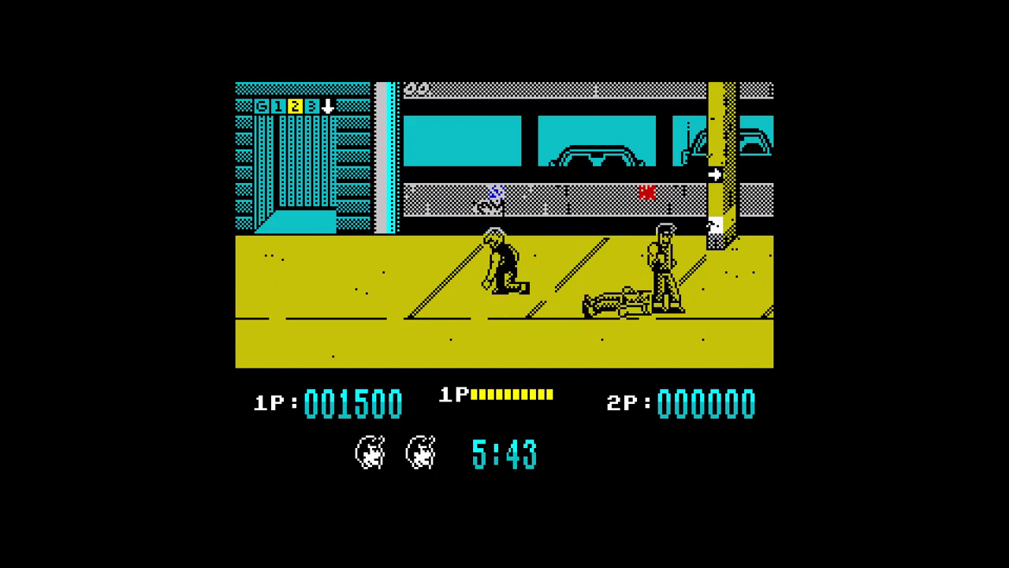
pyautogui.press('Left')
pyautogui.press('space')
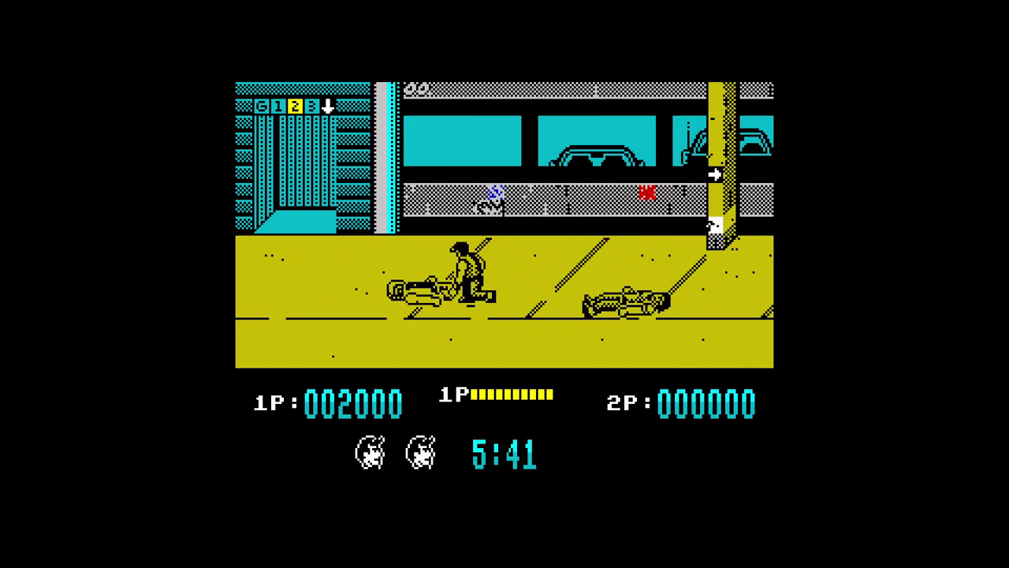
pyautogui.press('Left')
pyautogui.press('space')
pyautogui.press('Down')
pyautogui.press('Right')
pyautogui.press('Right')
pyautogui.press('space')
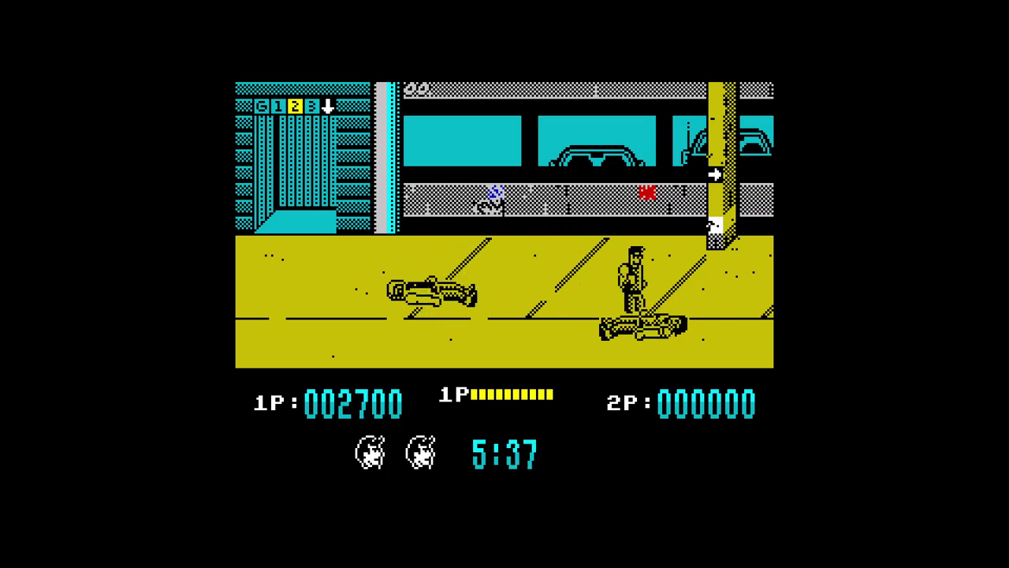
pyautogui.press('Down')
pyautogui.press('space')
pyautogui.press('Right')
pyautogui.press('Up')
pyautogui.press('Right')
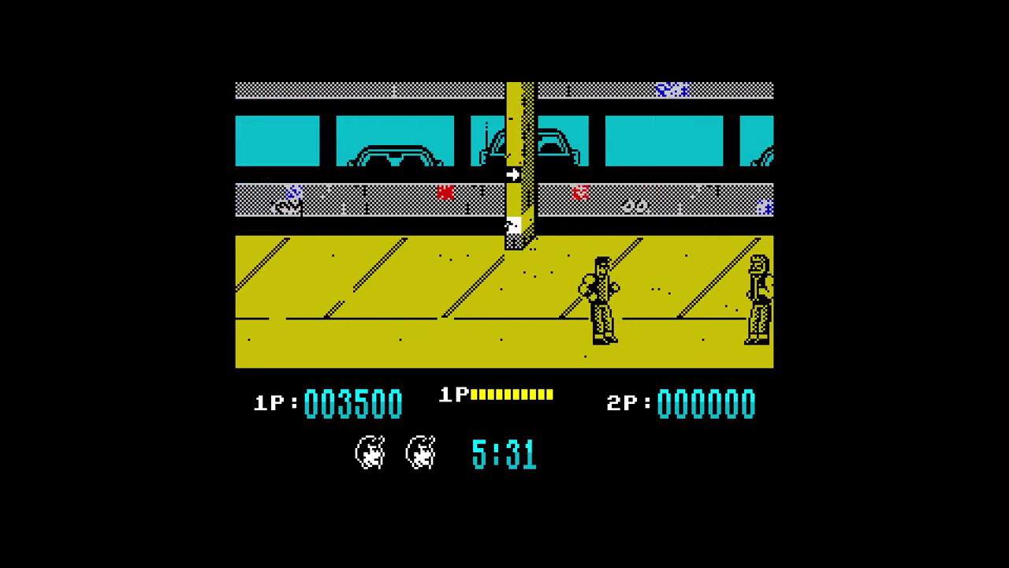
pyautogui.press('Left')
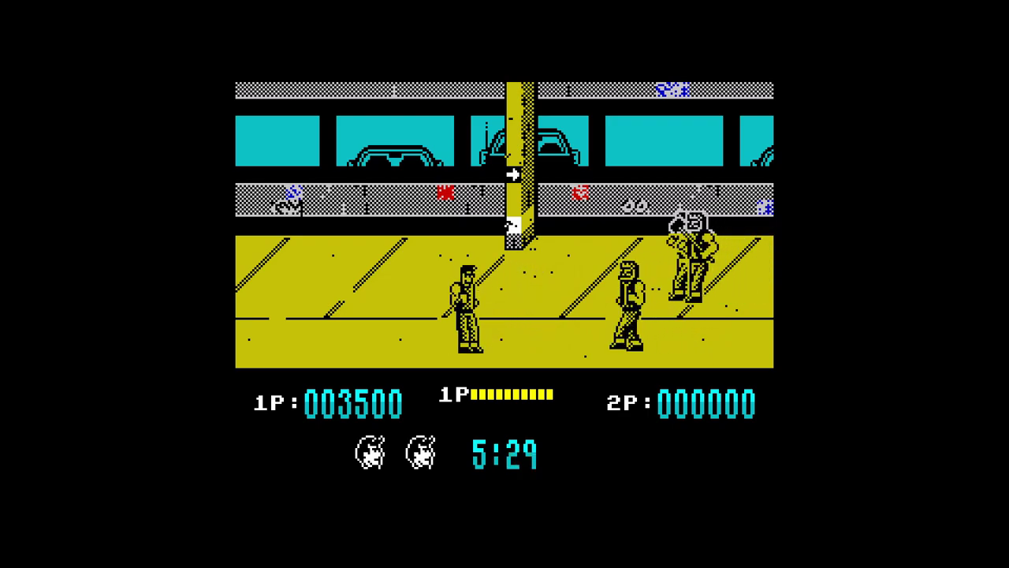
pyautogui.press('Right')
pyautogui.press('space')
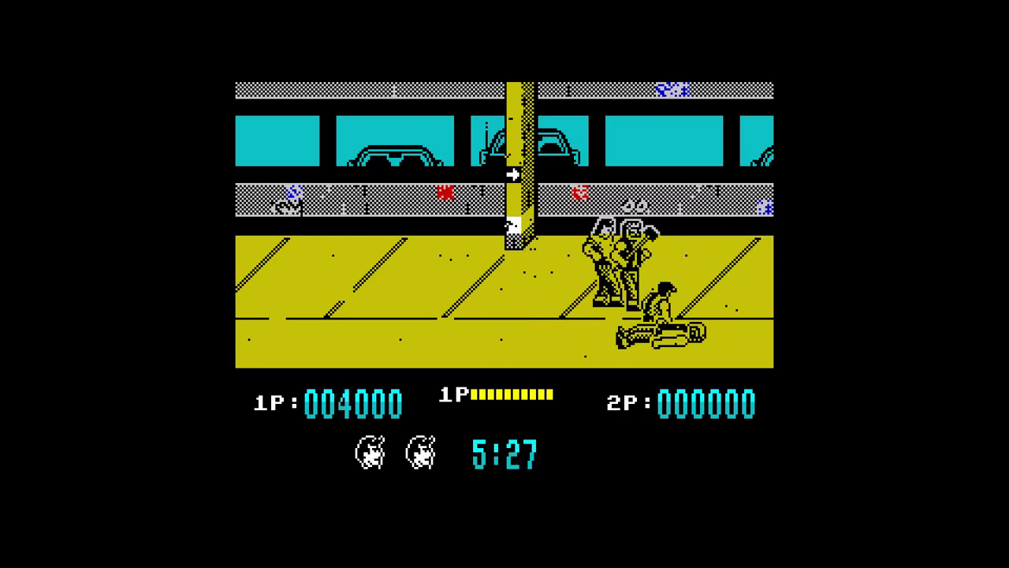
pyautogui.press('Left')
pyautogui.press('space')
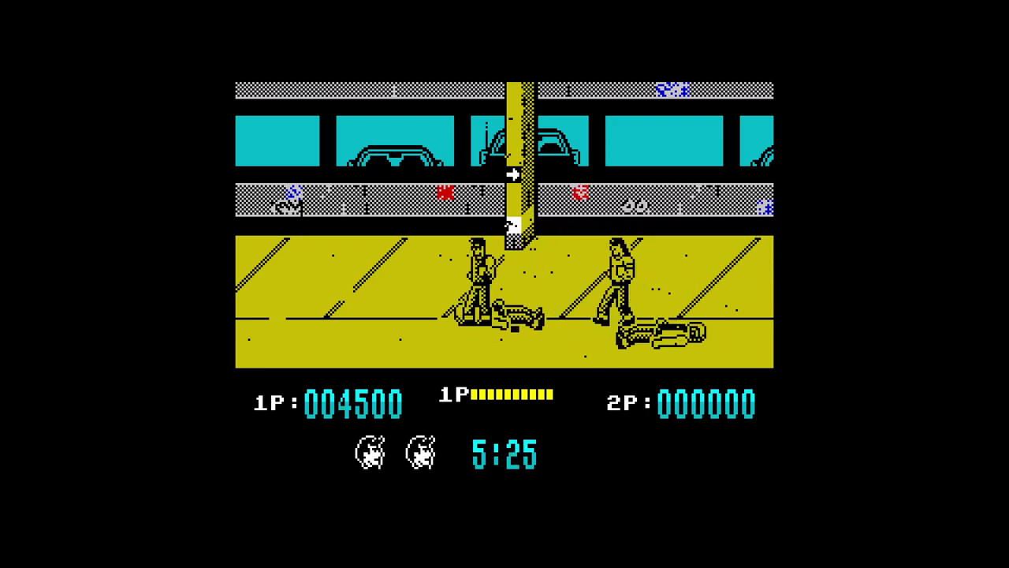
pyautogui.press('Right')
pyautogui.press('space')
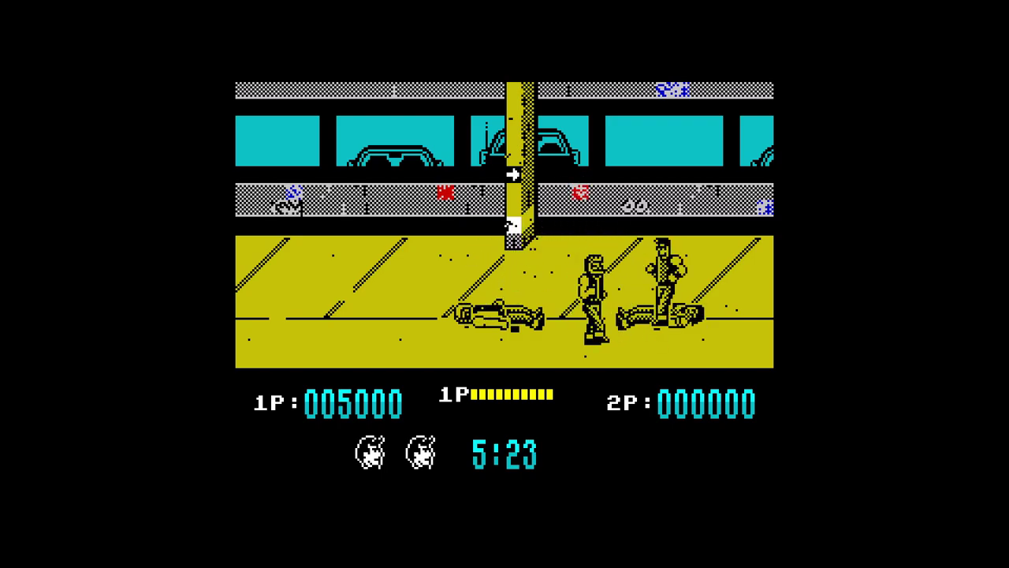
pyautogui.press('Left')
pyautogui.press('space')
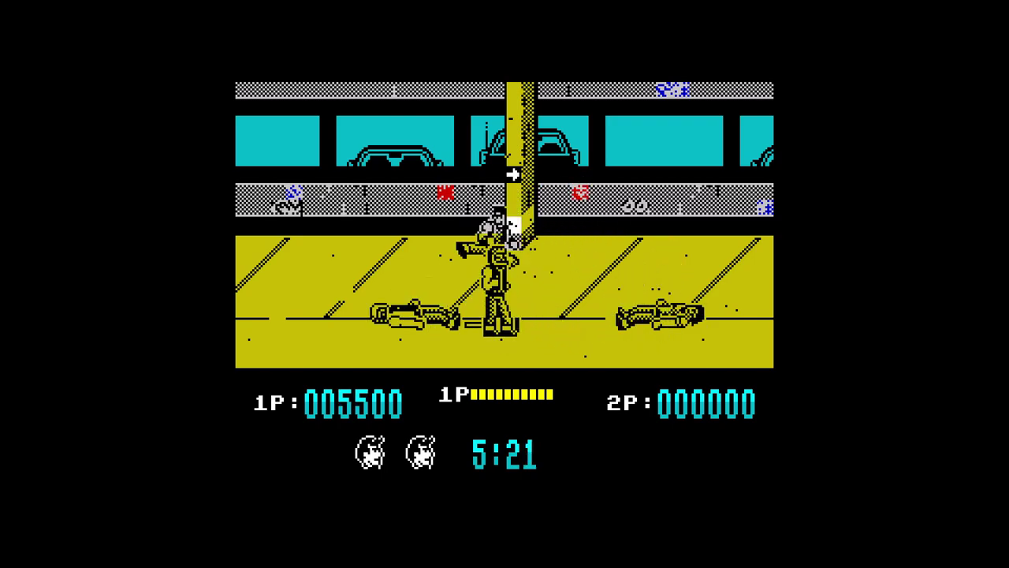
pyautogui.press('space')
pyautogui.press('Right')
pyautogui.press('space')
pyautogui.press('Left')
pyautogui.press('space')
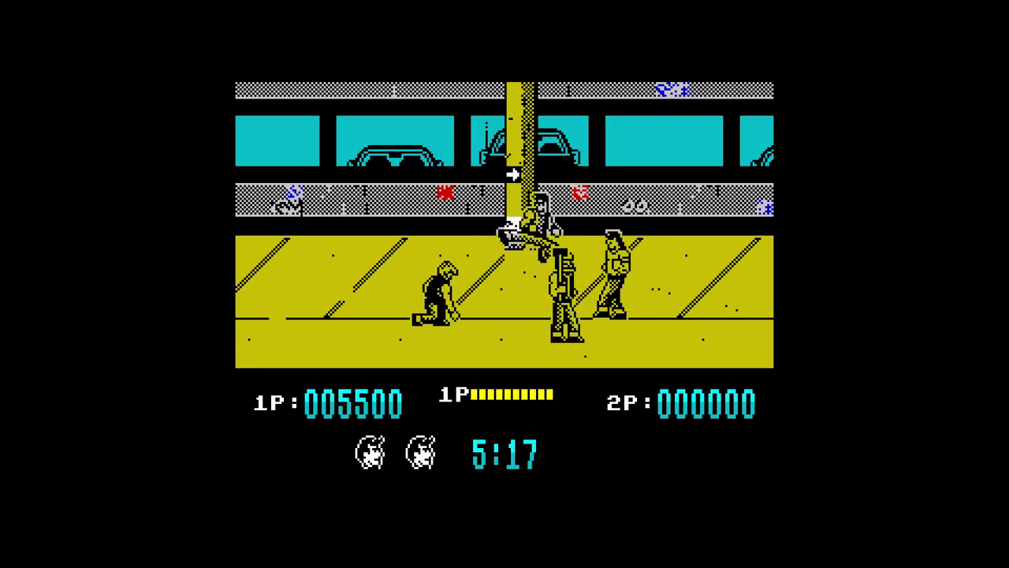
pyautogui.press('Down')
pyautogui.press('Right')
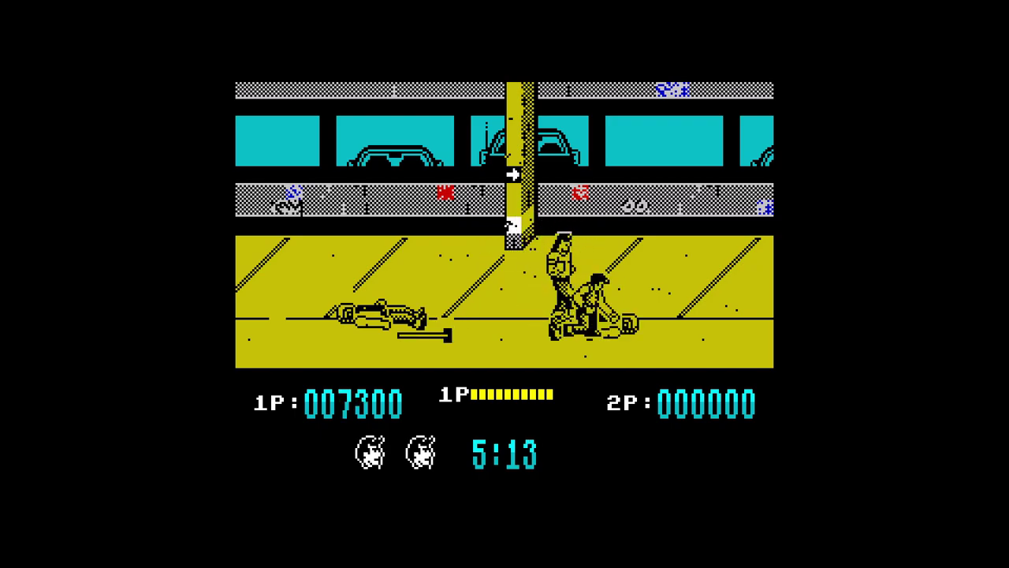
pyautogui.press('Left')
pyautogui.press('space')
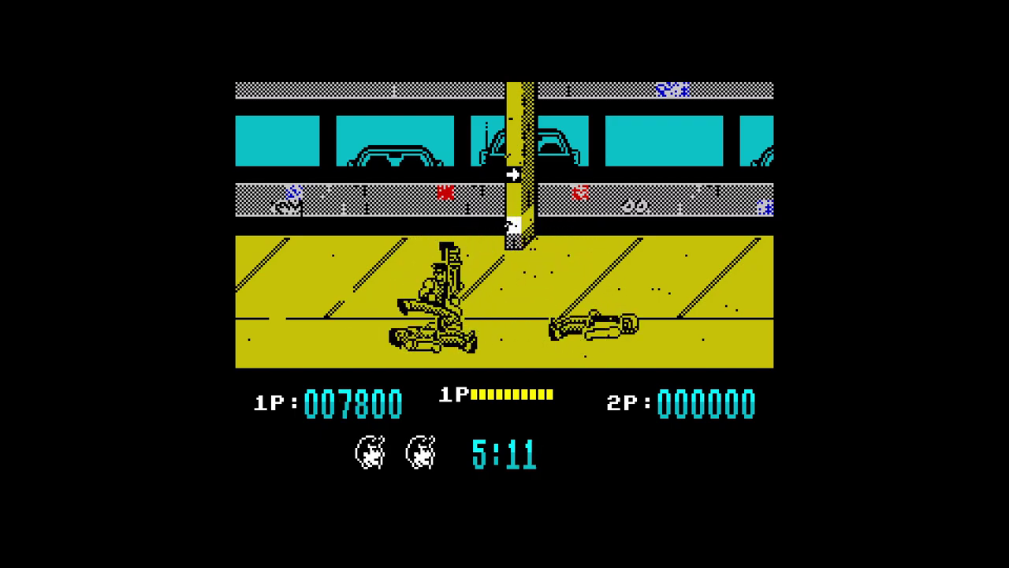
pyautogui.press('Right')
pyautogui.press('space')
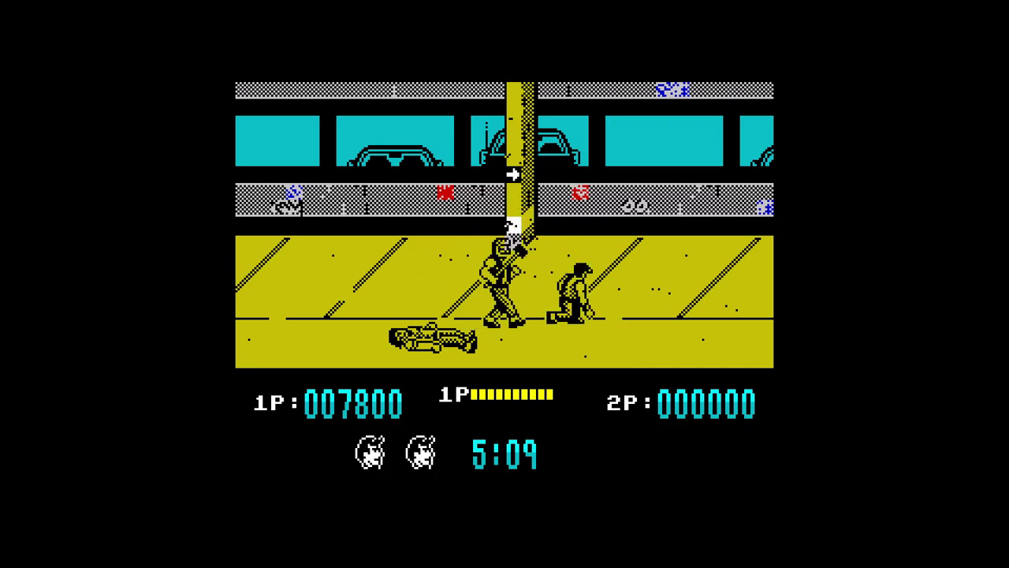
pyautogui.press('space')
pyautogui.press('Right')
pyautogui.press('space')
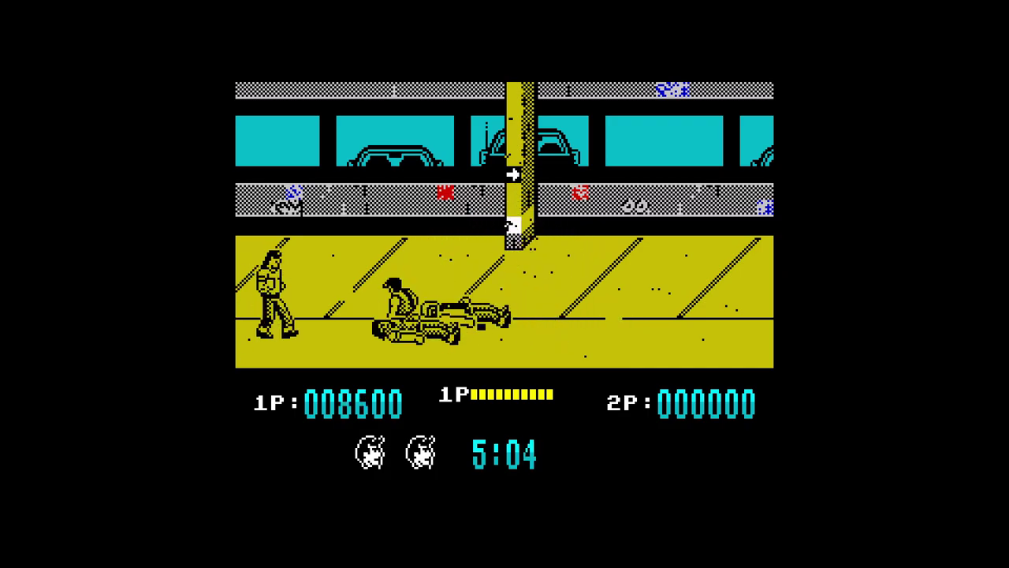
pyautogui.press('Right')
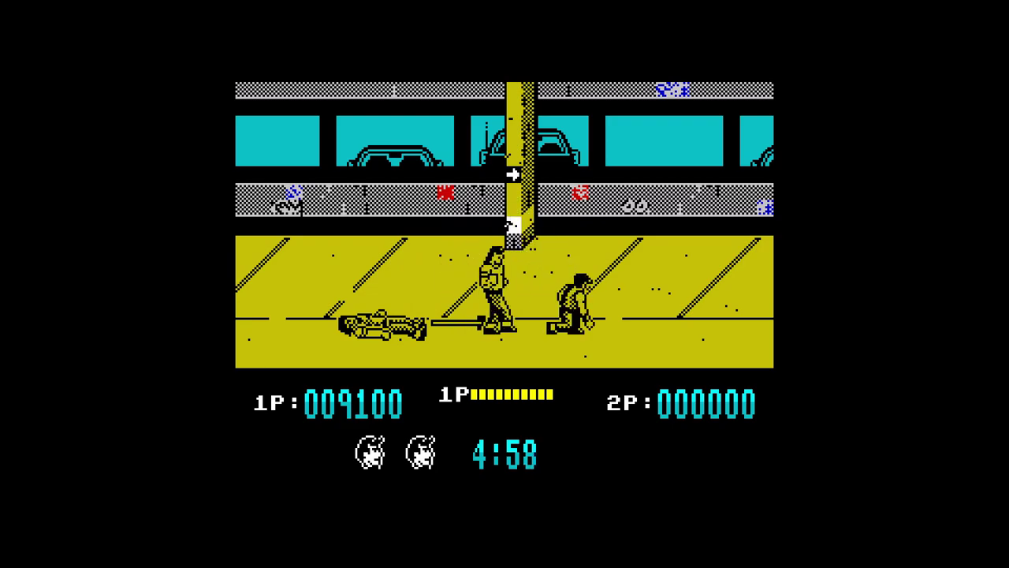
pyautogui.press('space')
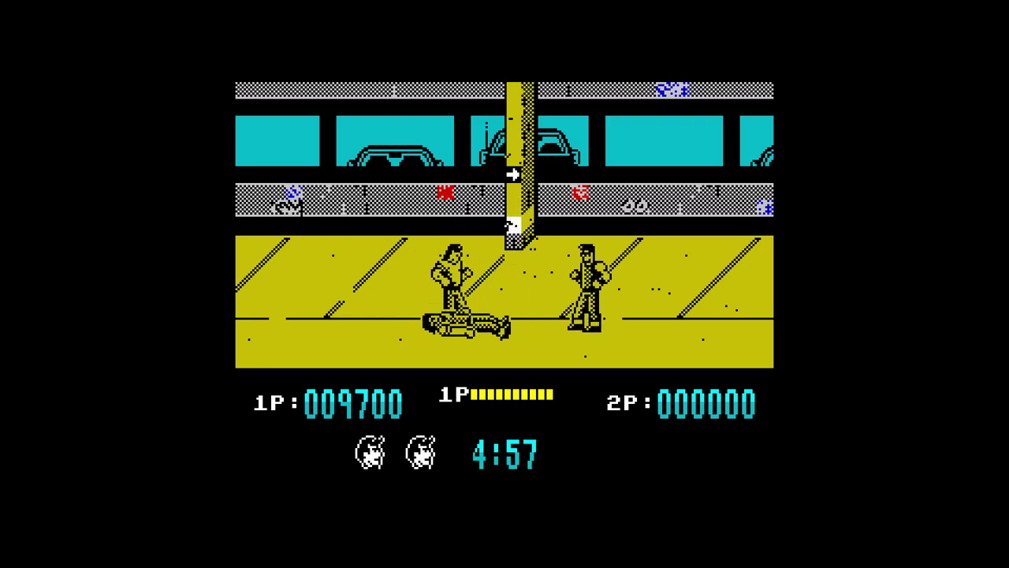
pyautogui.press('space')
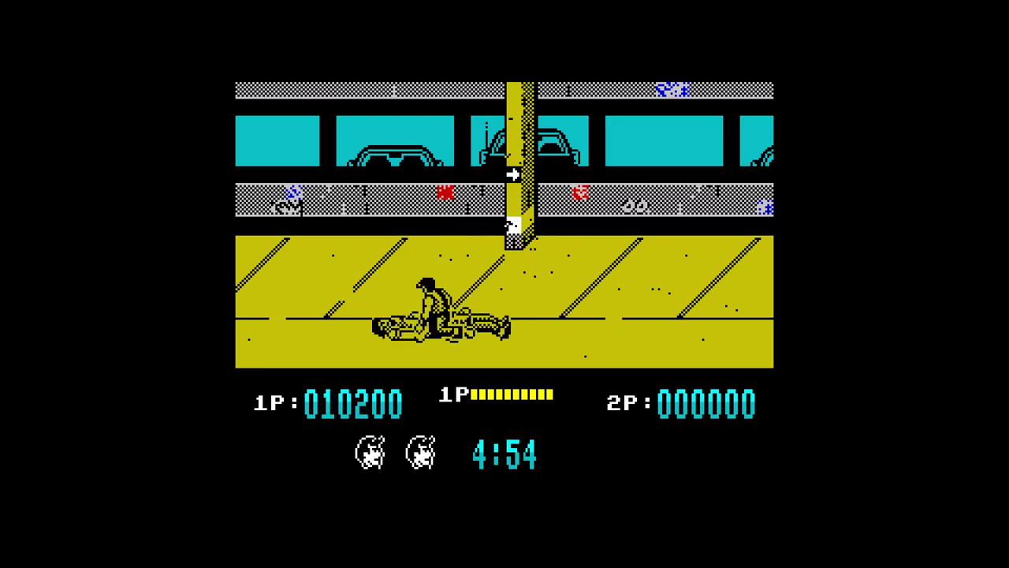
pyautogui.press('Right')
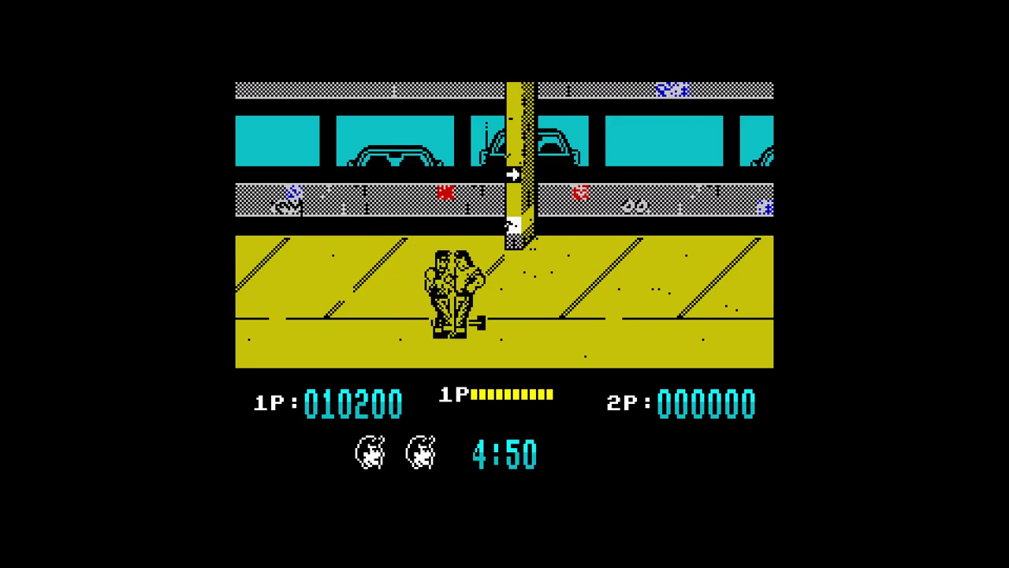
pyautogui.press('space')
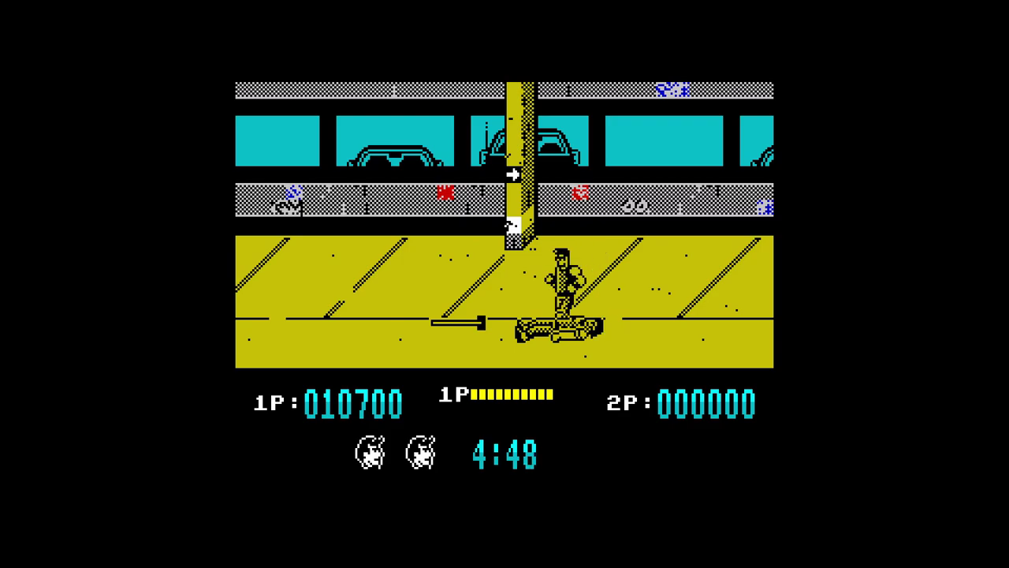
pyautogui.press('Left')
pyautogui.press('space')
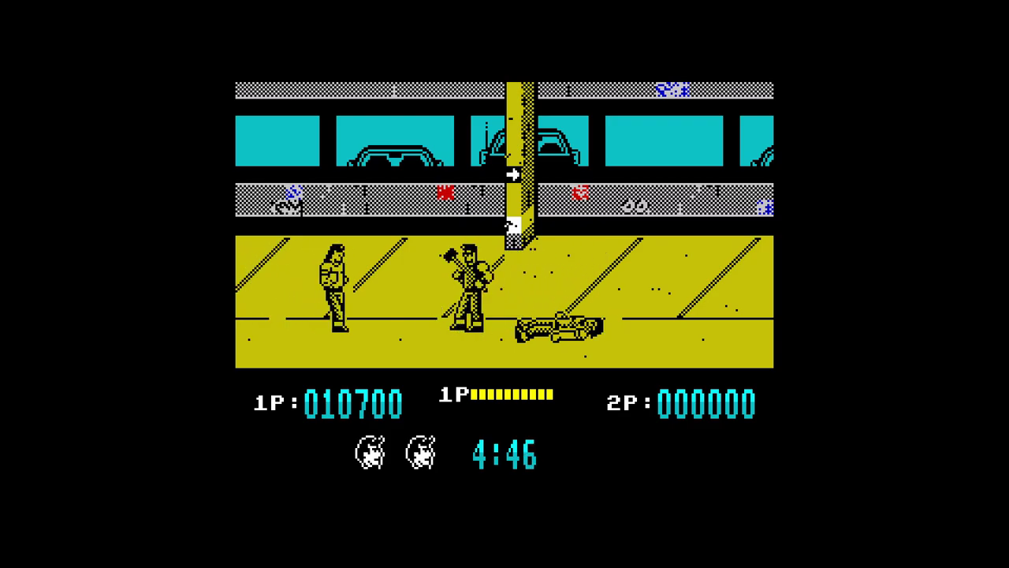
pyautogui.press('Right')
pyautogui.press('Down')
pyautogui.press('Right')
pyautogui.press('space')
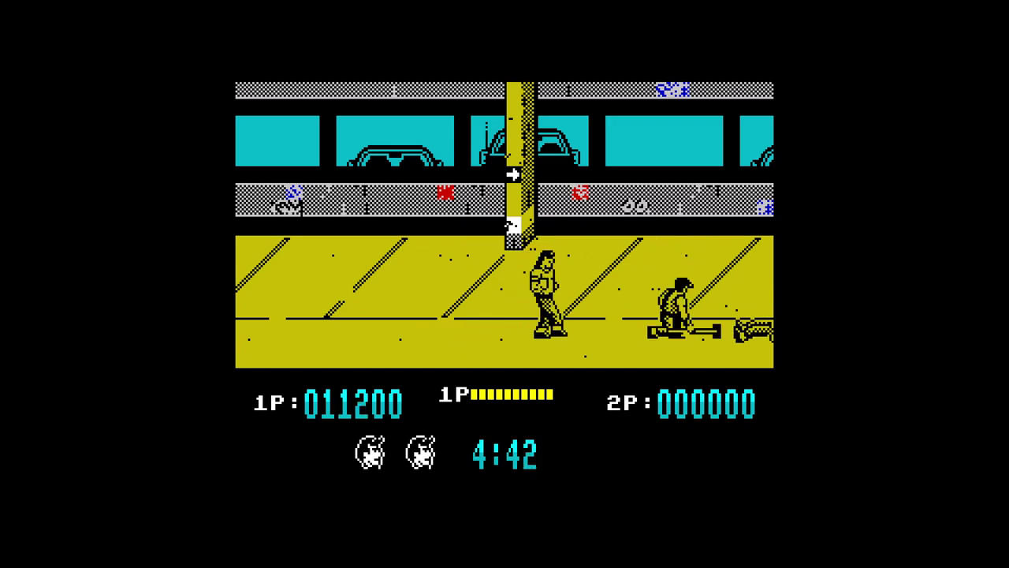
pyautogui.press('space')
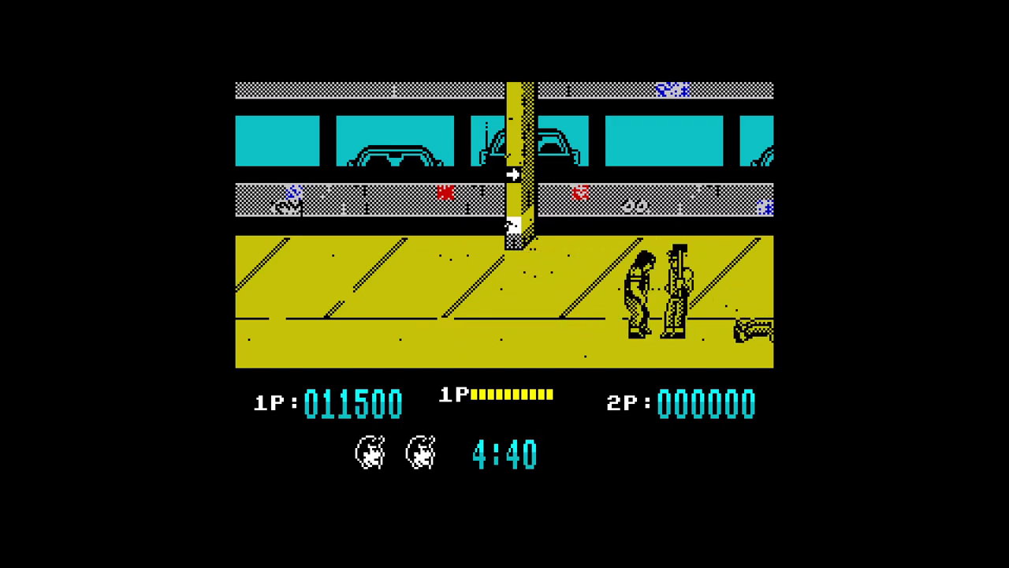
pyautogui.press('Left')
pyautogui.press('space')
pyautogui.press('Right')
pyautogui.press('Up')
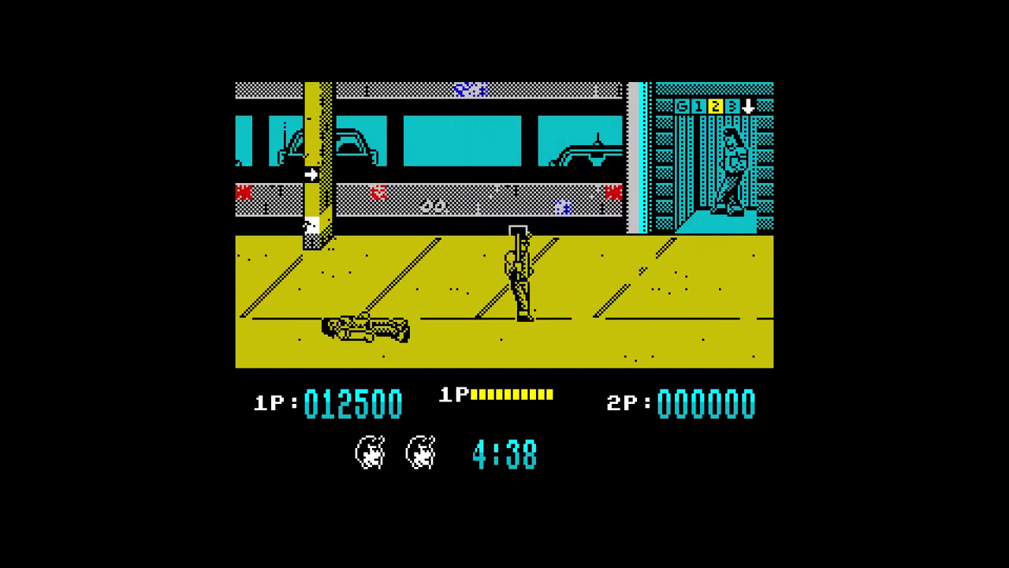
pyautogui.press('space')
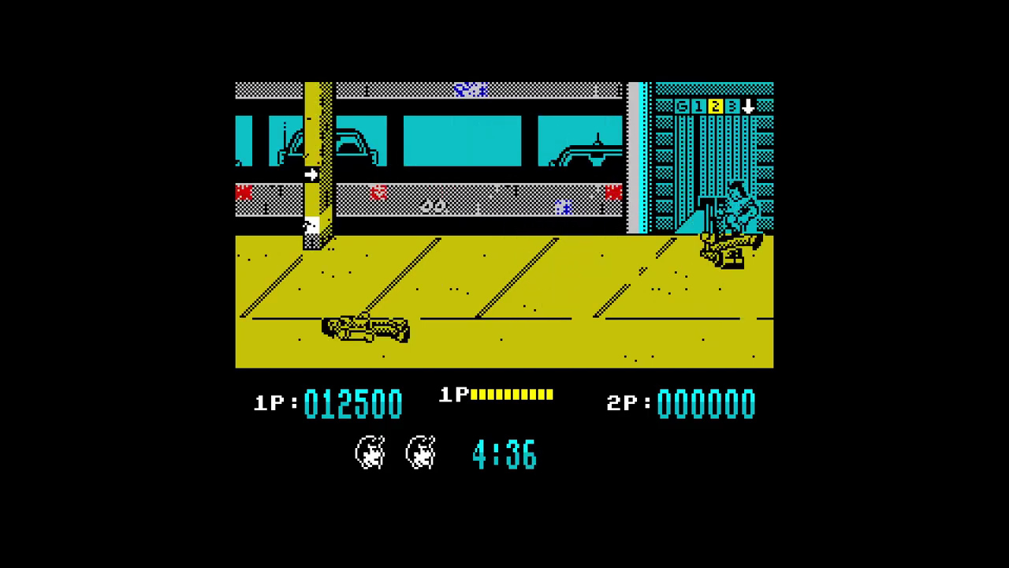
pyautogui.press('Left')
pyautogui.press('Down')
pyautogui.press('Left')
pyautogui.press('space')
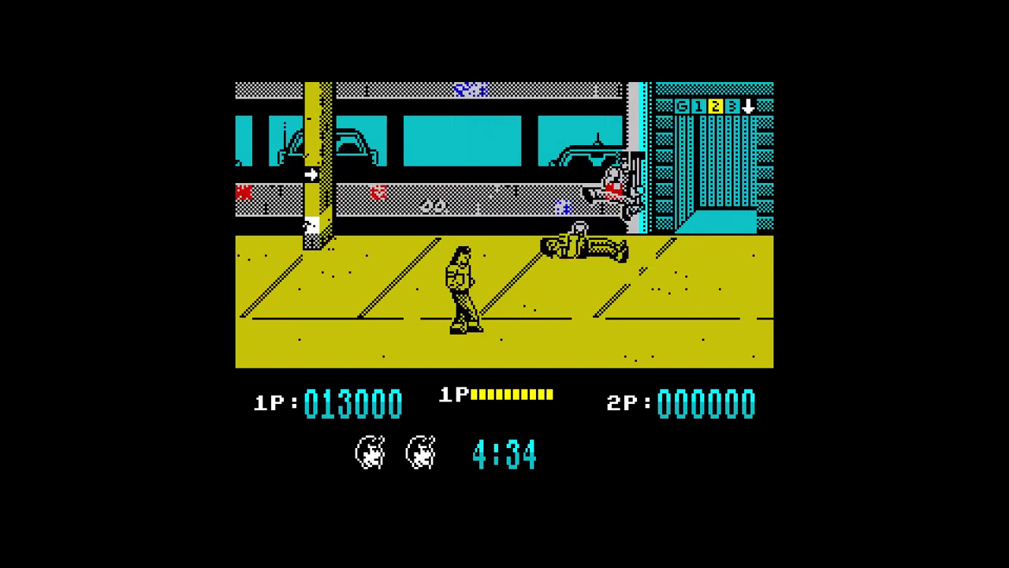
pyautogui.press('Left')
pyautogui.press('space')
pyautogui.press('Down')
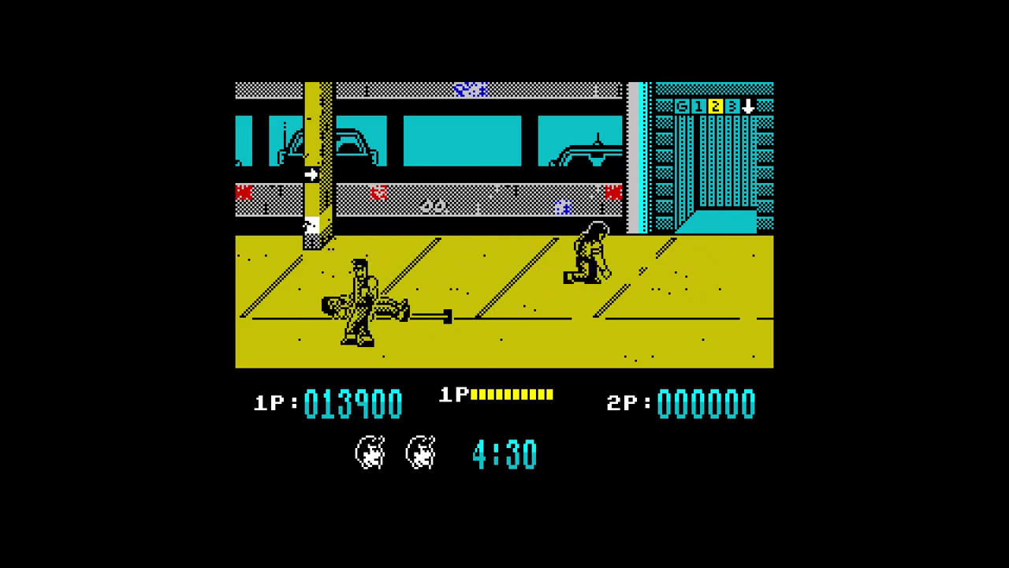
pyautogui.press('Right')
pyautogui.press('Up')
pyautogui.press('space')
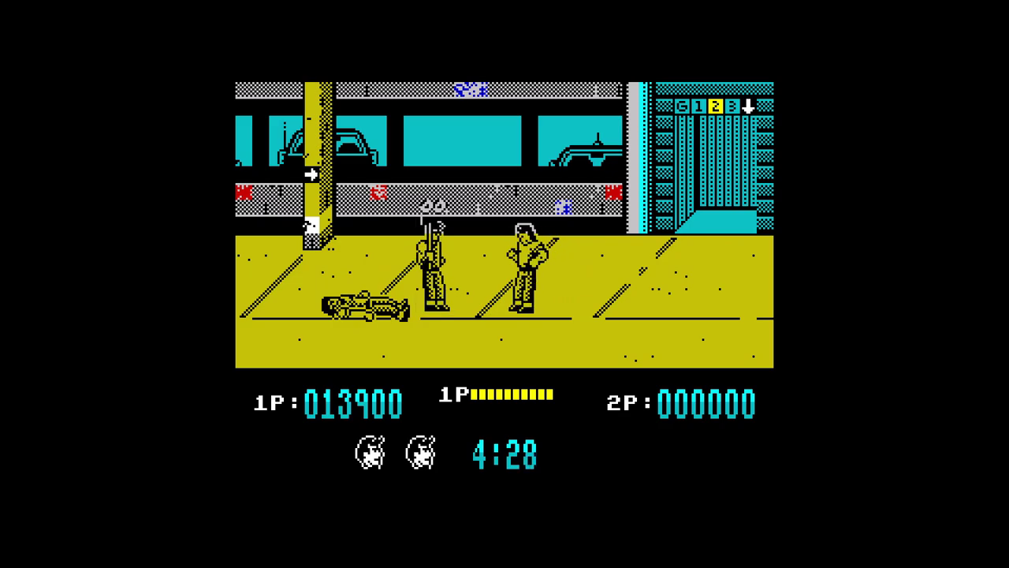